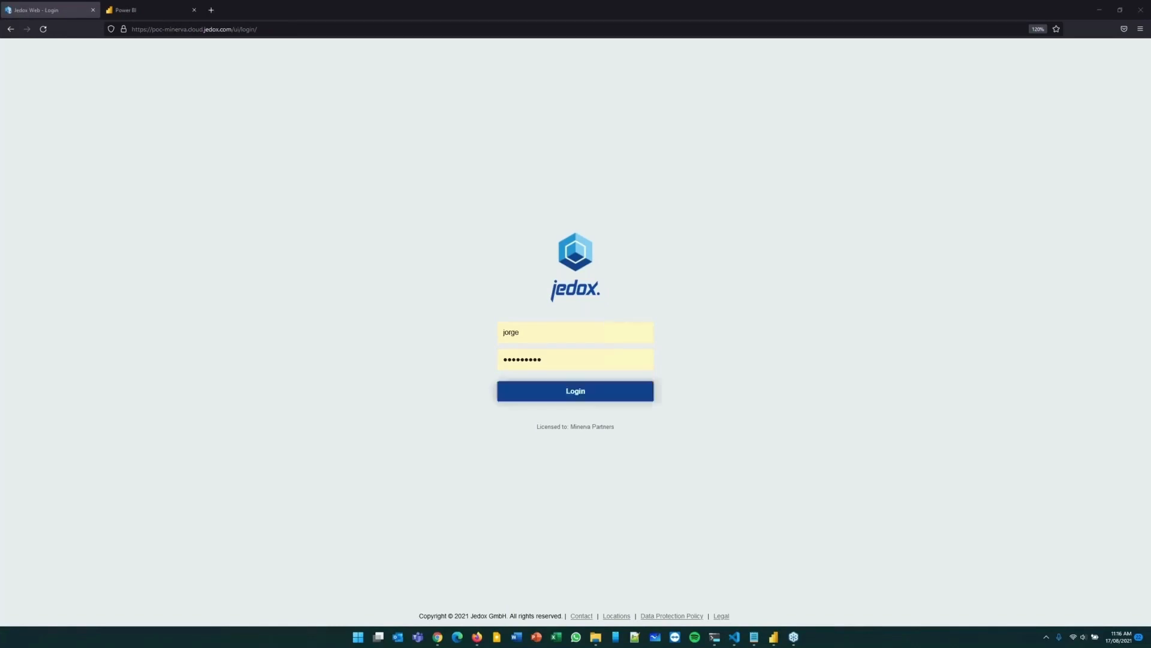
Log in and open the PnL Report under Reporting in the pinned Start report.
left_click(591, 395)
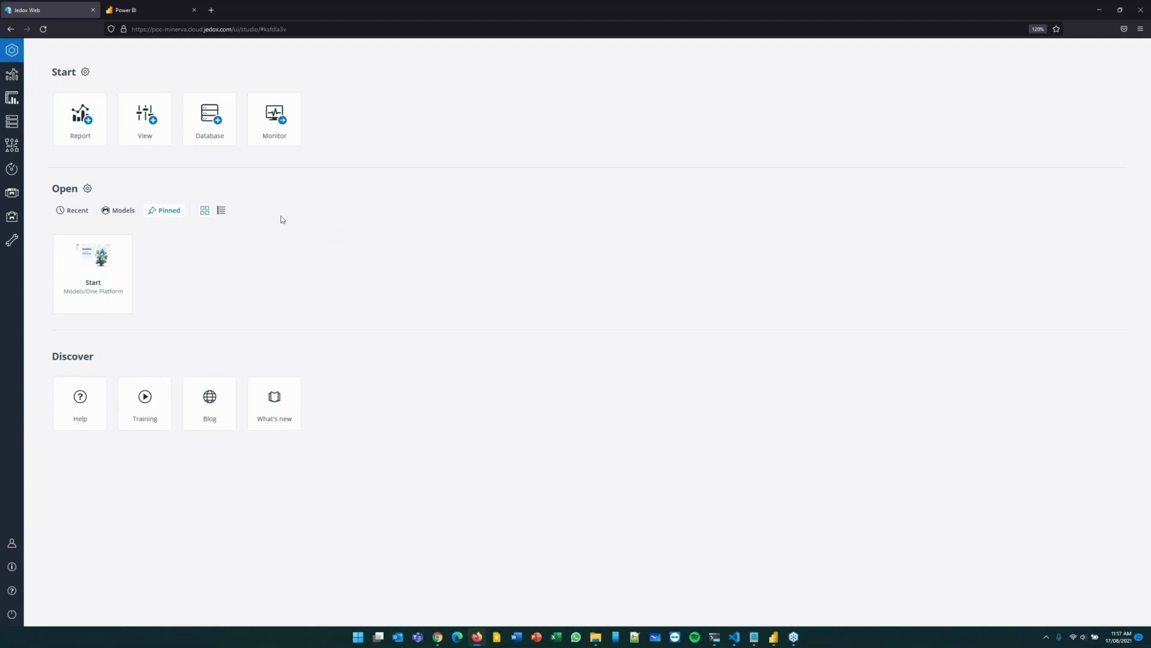
left_click(82, 260)
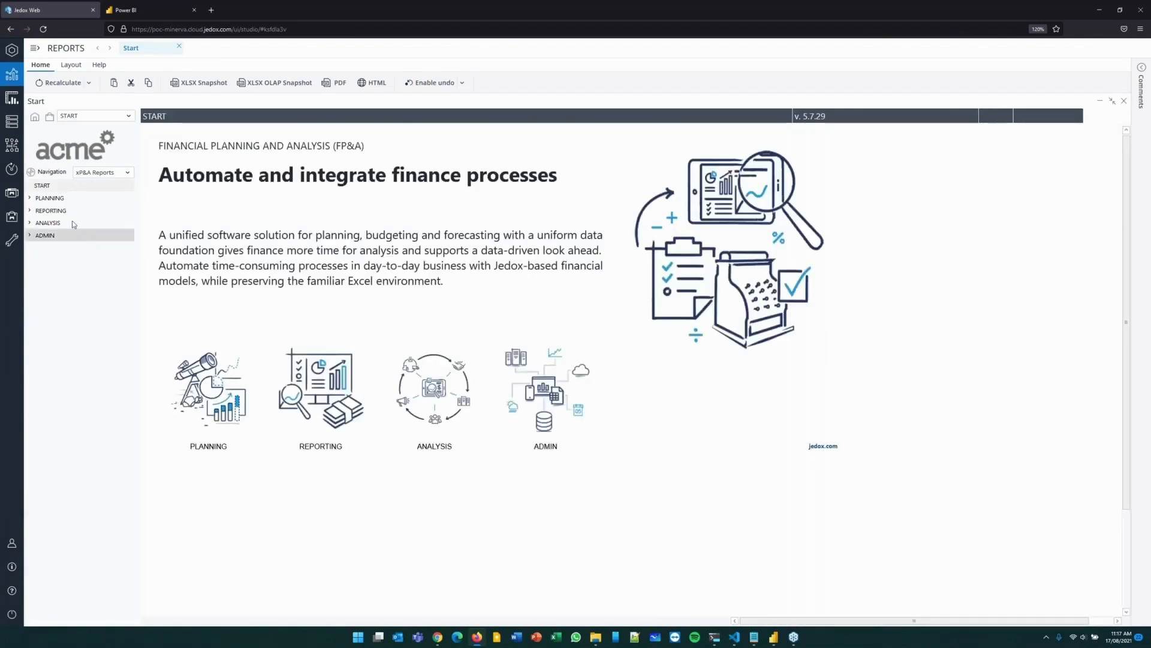
left_click(30, 212)
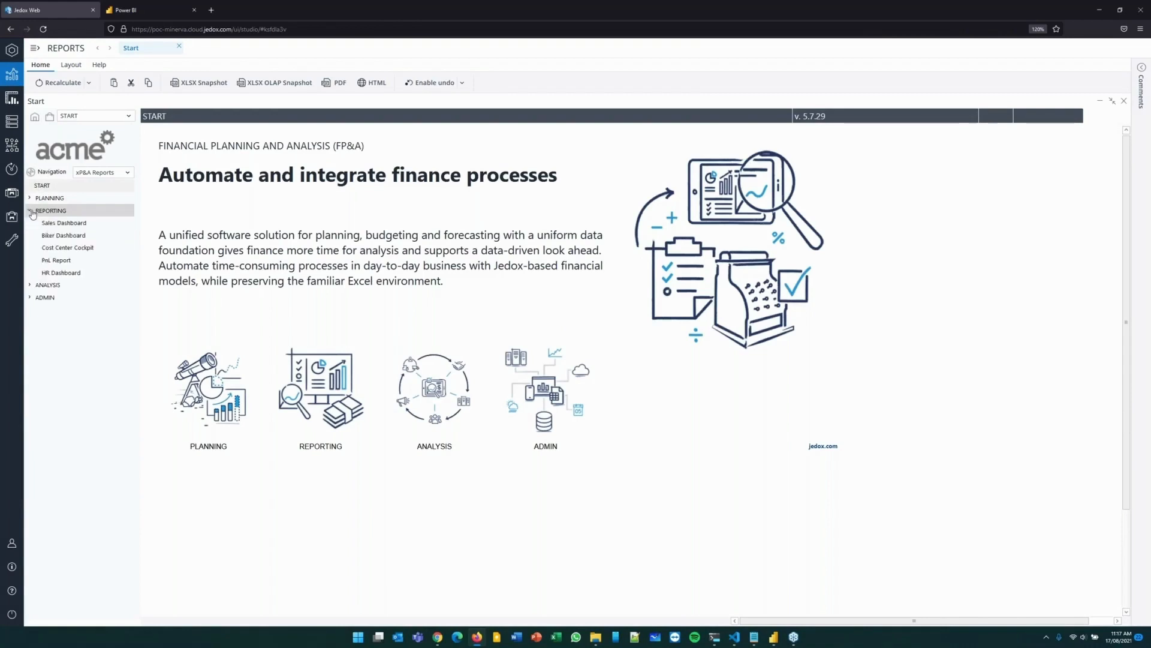
left_click(56, 260)
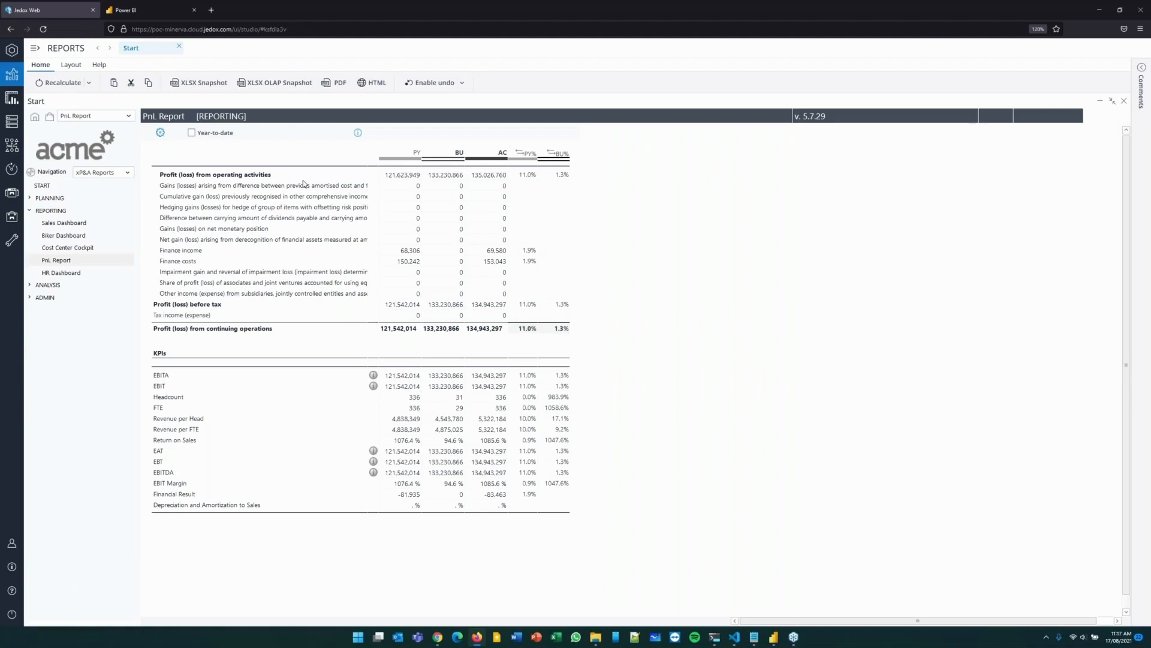
Expand Profit (loss) from operating activities and drill through the AC value of Total revenue (entry) to inspect its records.
left_click(232, 177)
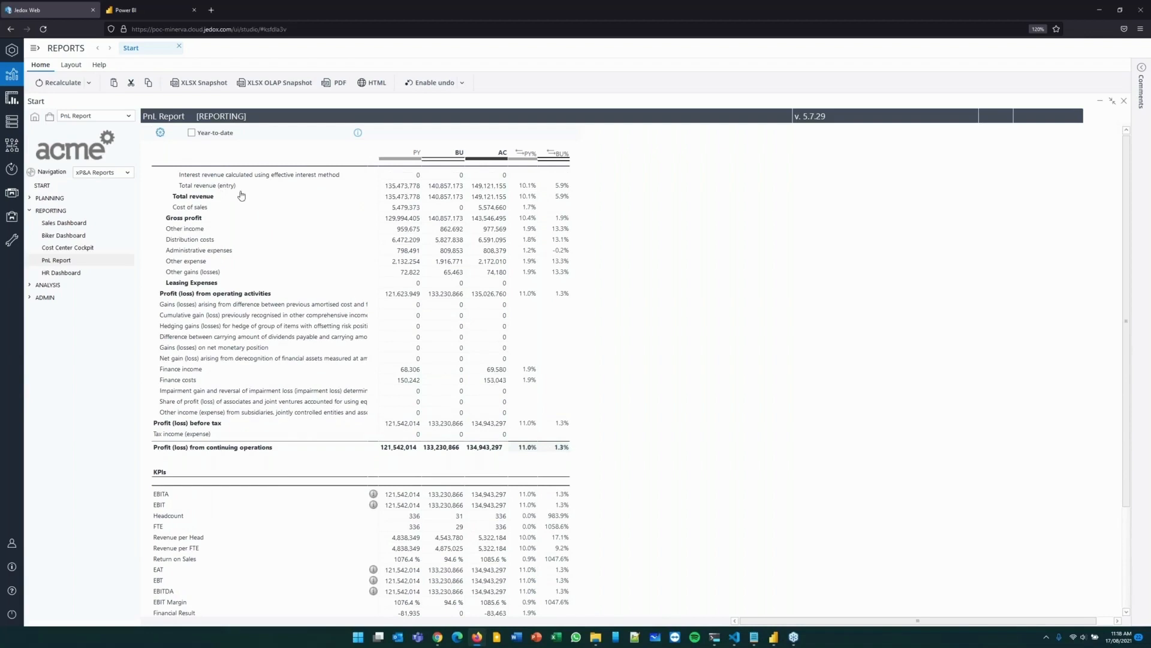
right_click(491, 190)
left_click(523, 186)
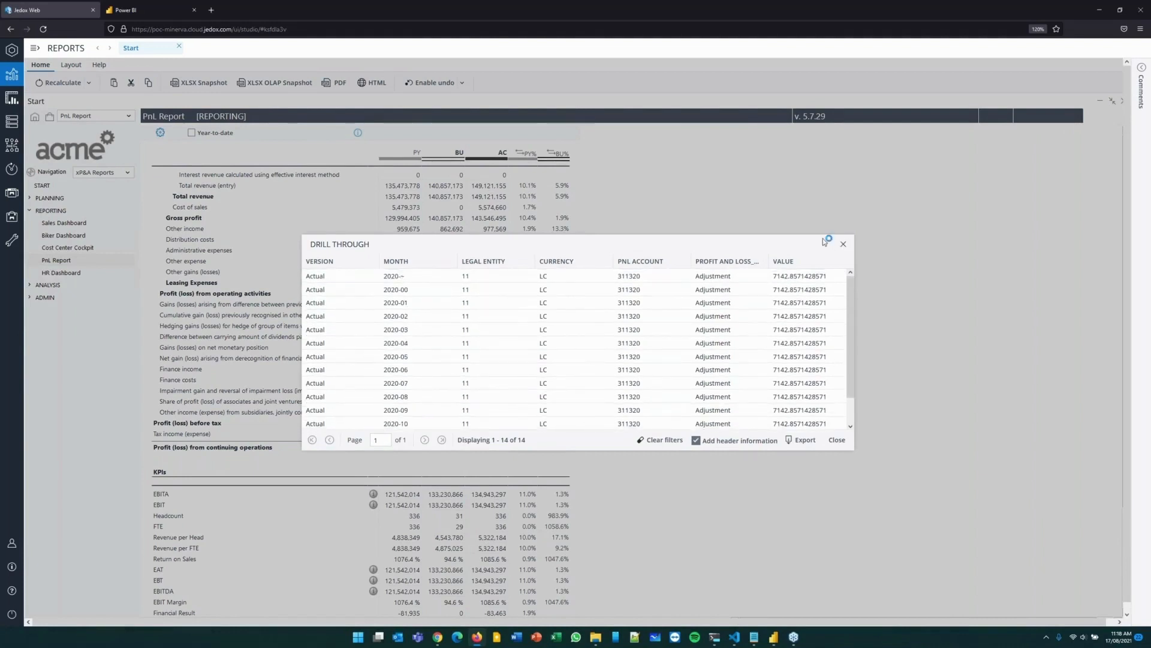
left_click(843, 243)
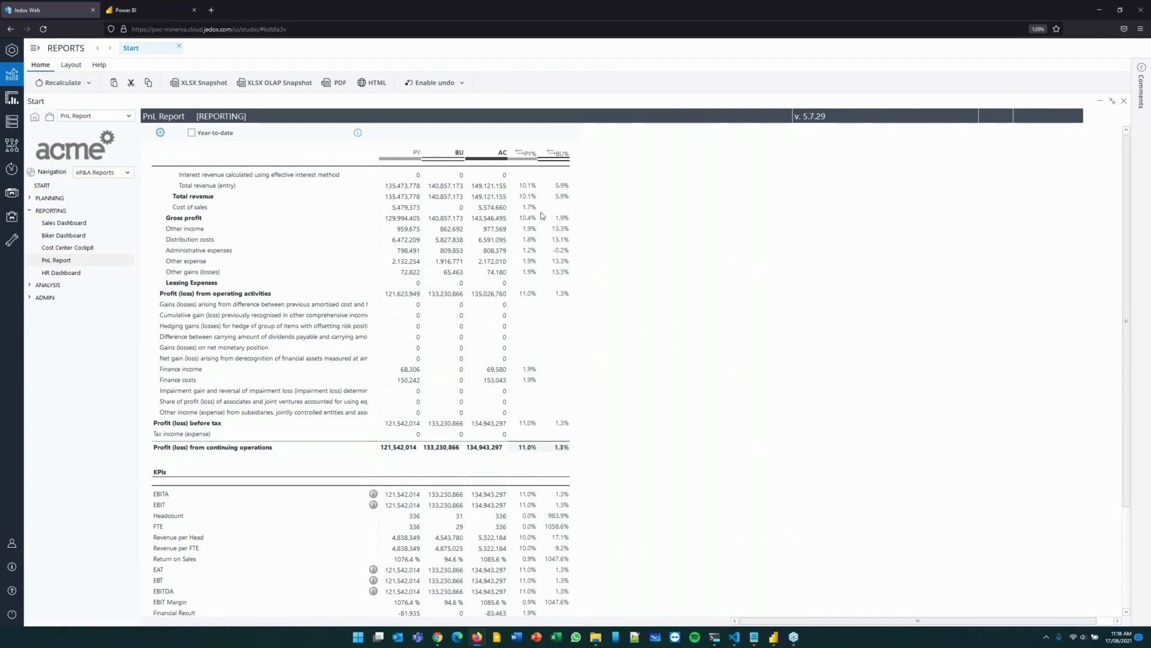
Show the Comment column and suppress zero lines in the PnL Report.
left_click(160, 133)
left_click(156, 211)
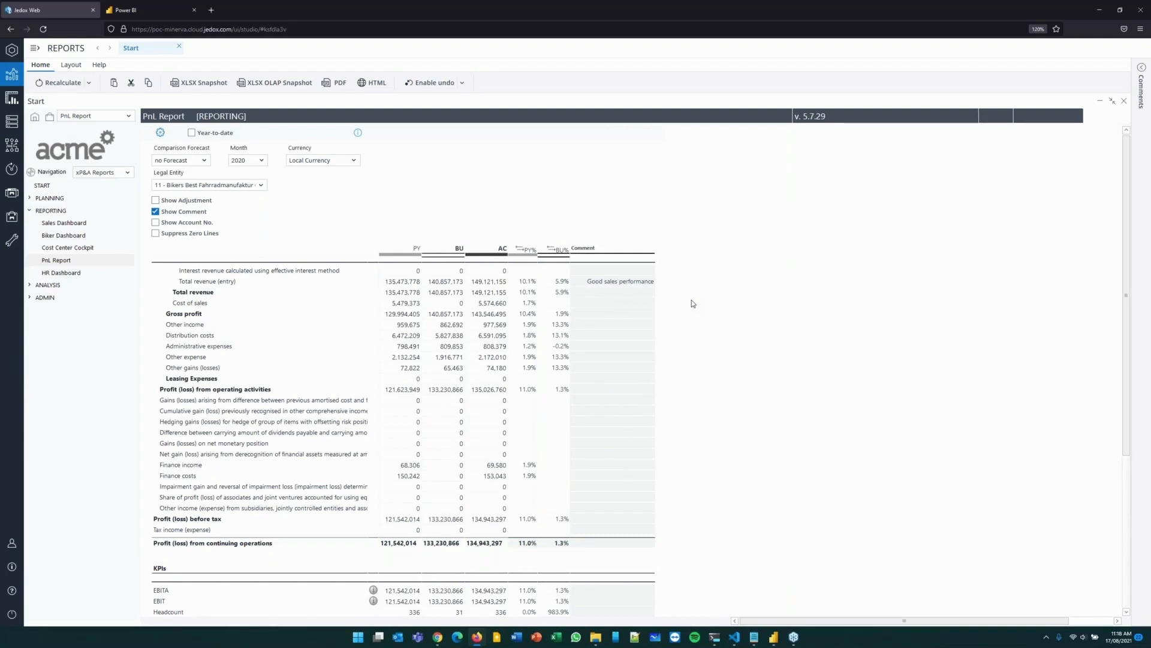
left_click(155, 234)
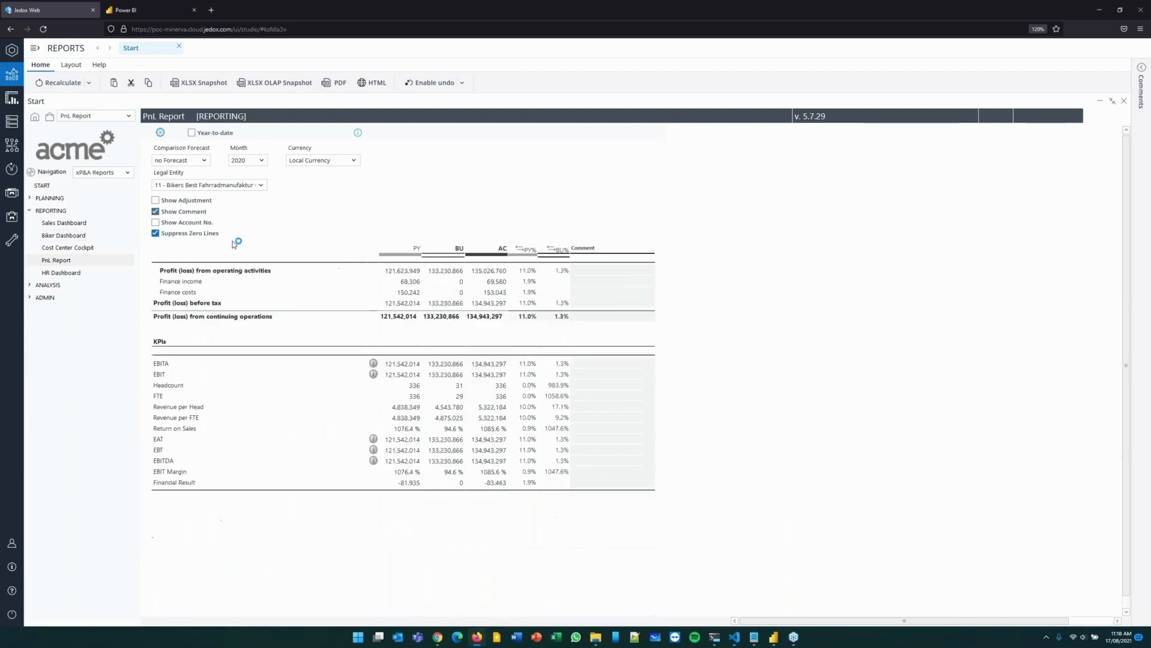
Drill down from Profit (loss) from operating activities through Gross profit and Total revenue to the revenue entry line.
double_click(253, 270)
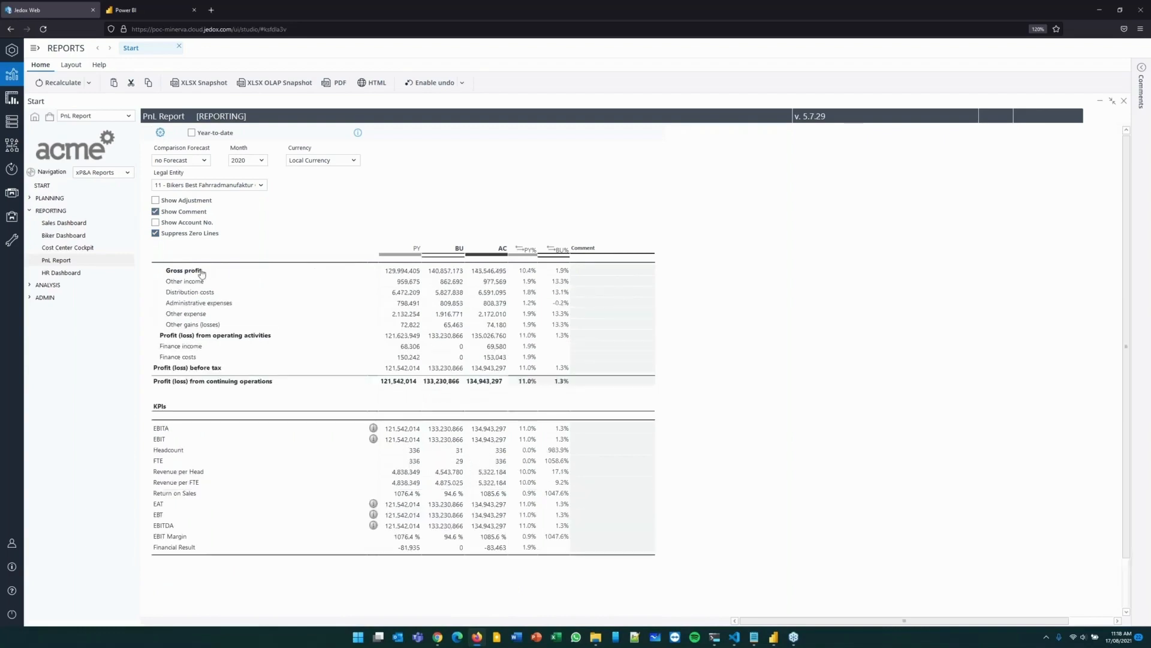
double_click(201, 271)
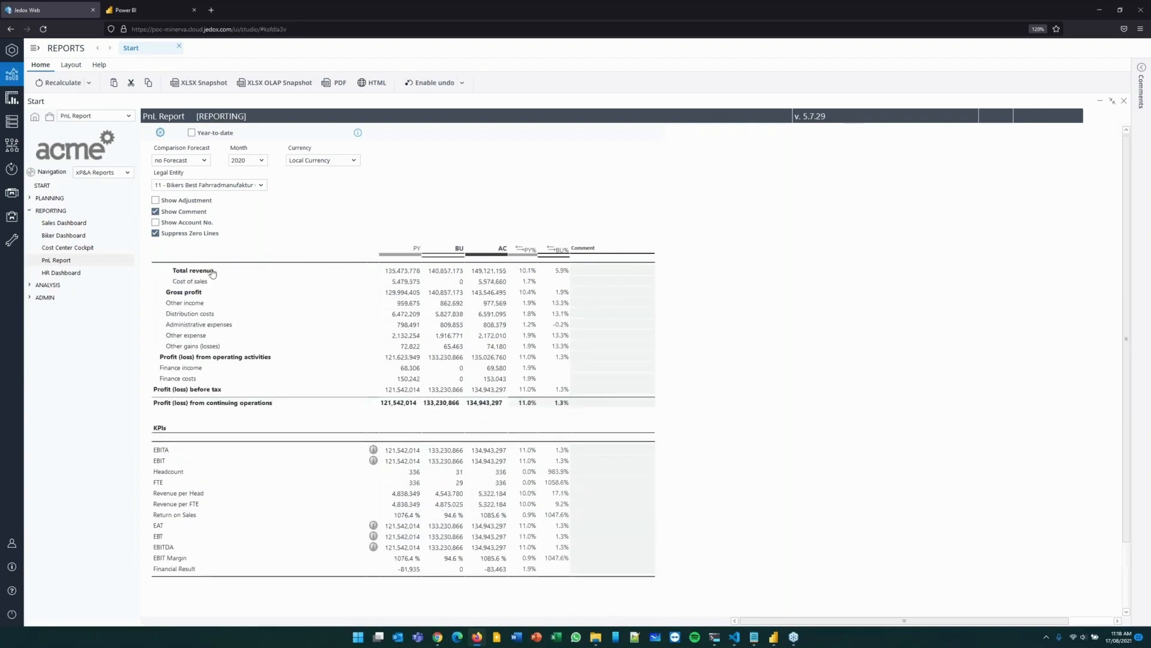
double_click(211, 272)
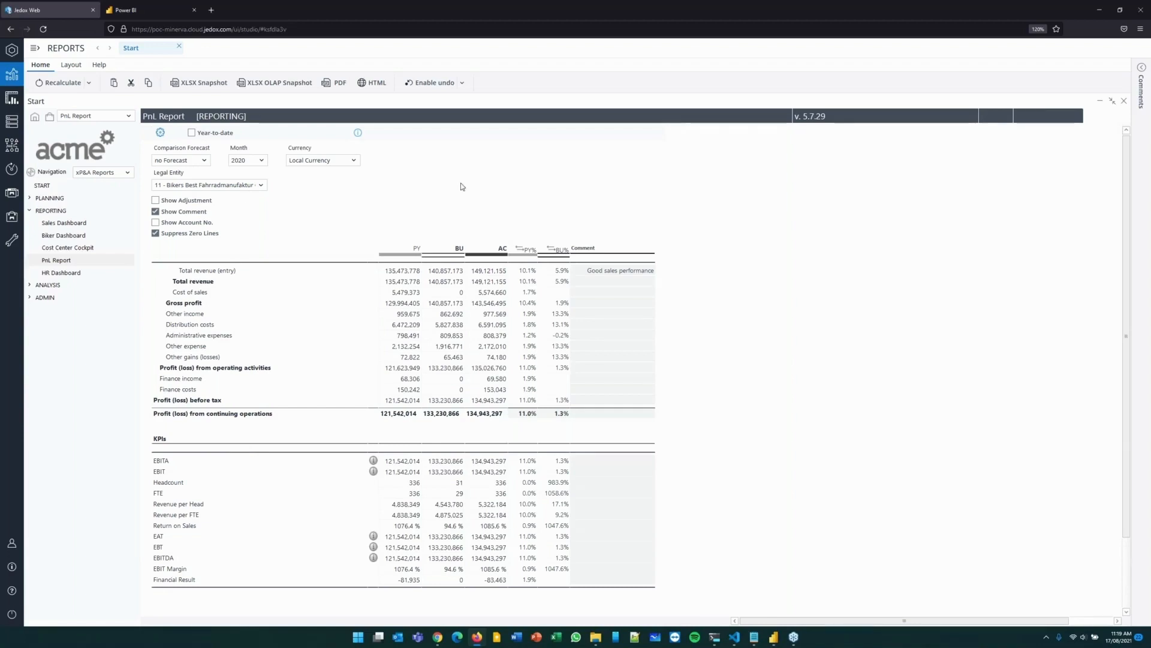
Collapse the Reporting section and open the Status Monitor under Planning, Simple Planning.
left_click(31, 209)
left_click(31, 199)
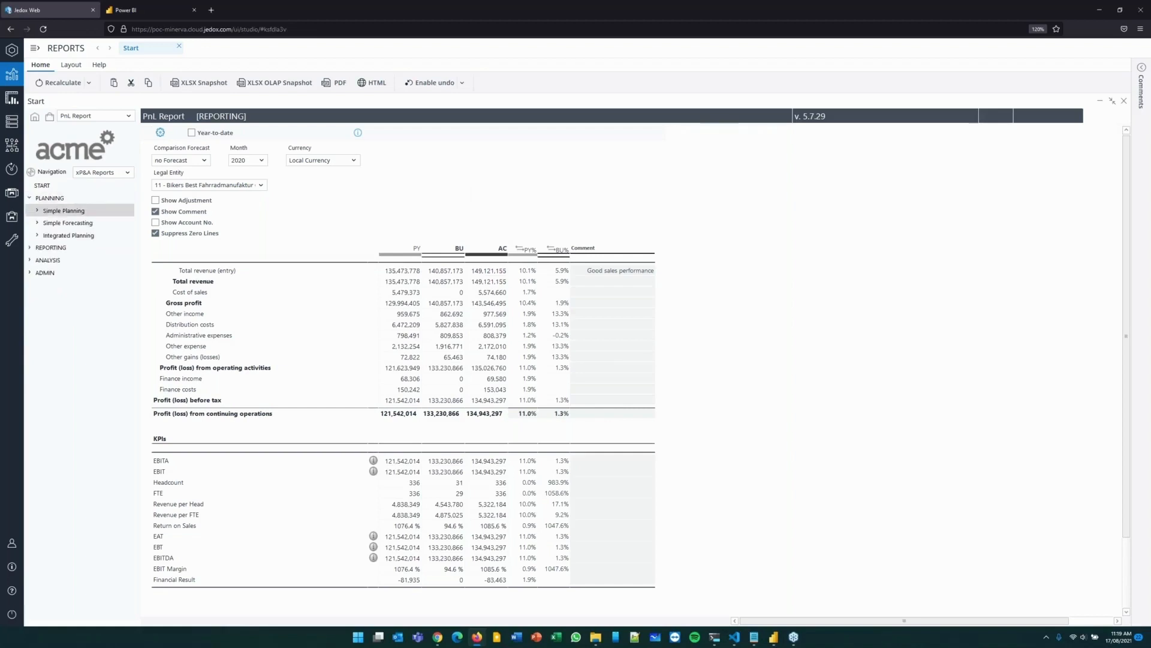
left_click(37, 211)
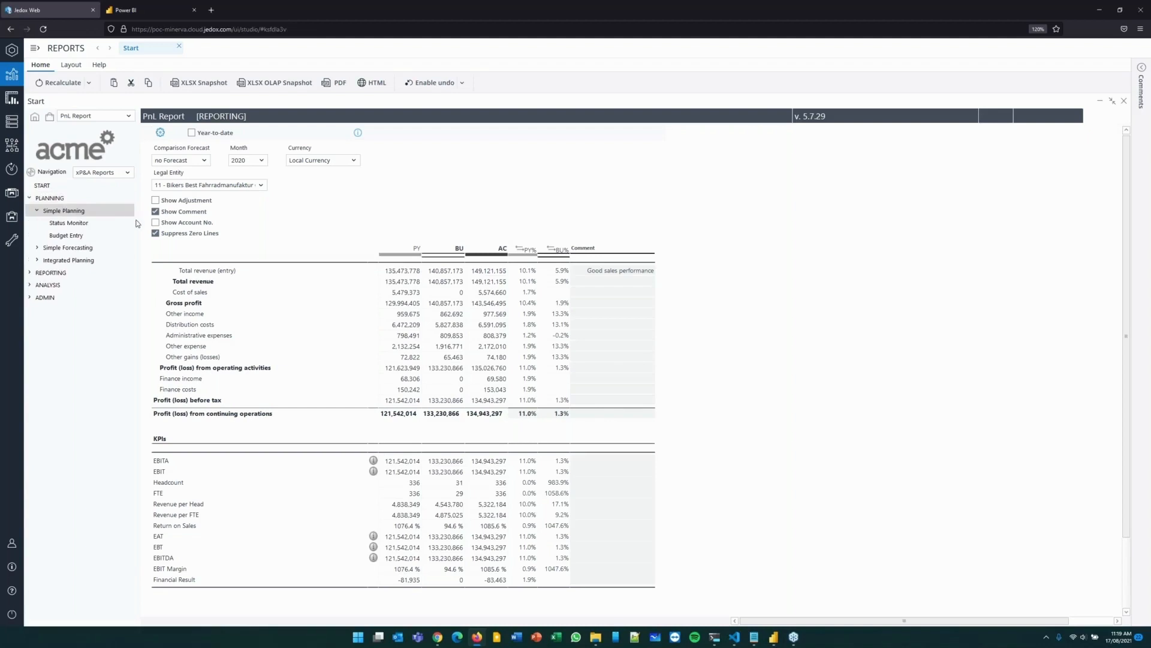
left_click(83, 236)
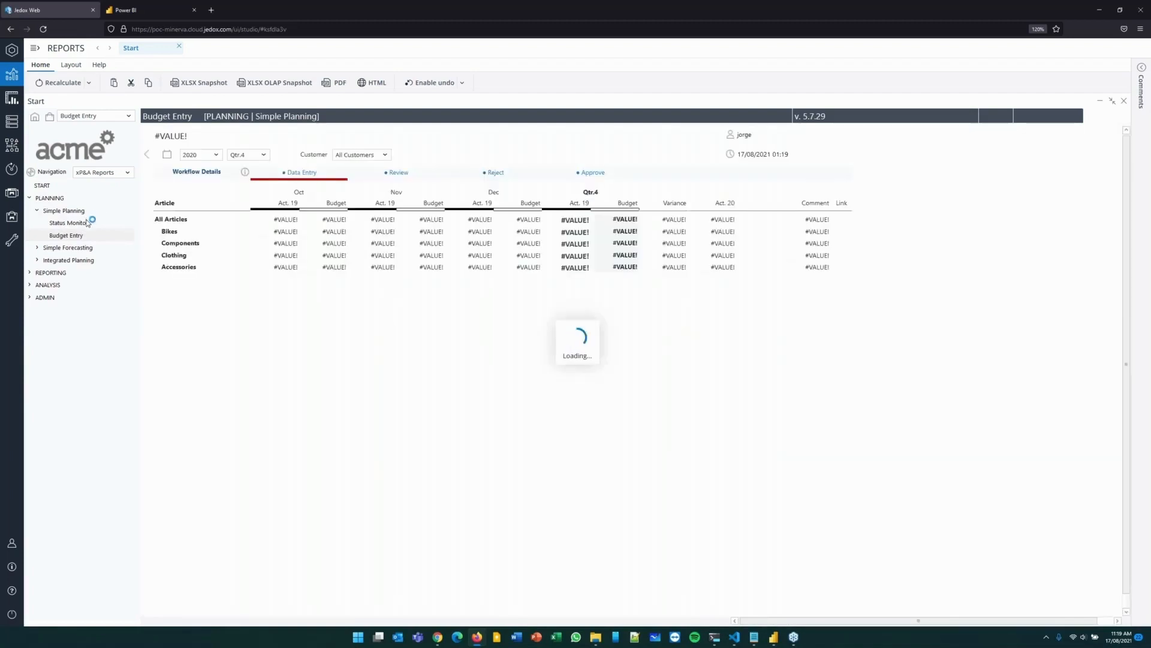
left_click(88, 223)
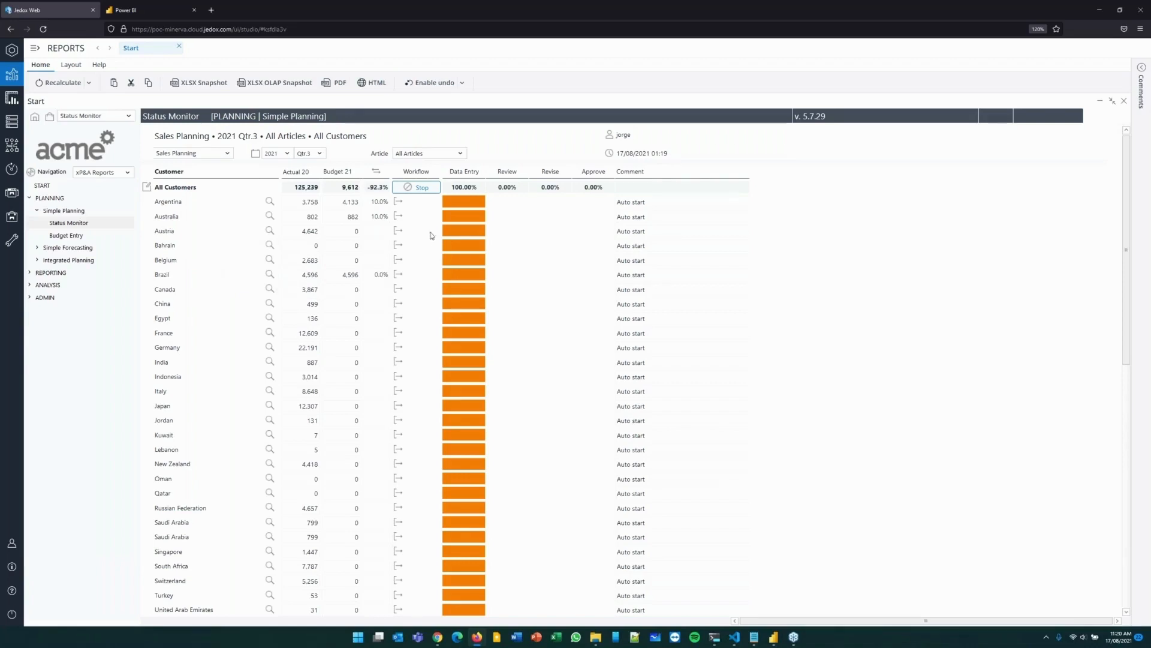
Open the plan data for Austria and expand the articles down to the individual Mountain Bikes.
left_click(271, 233)
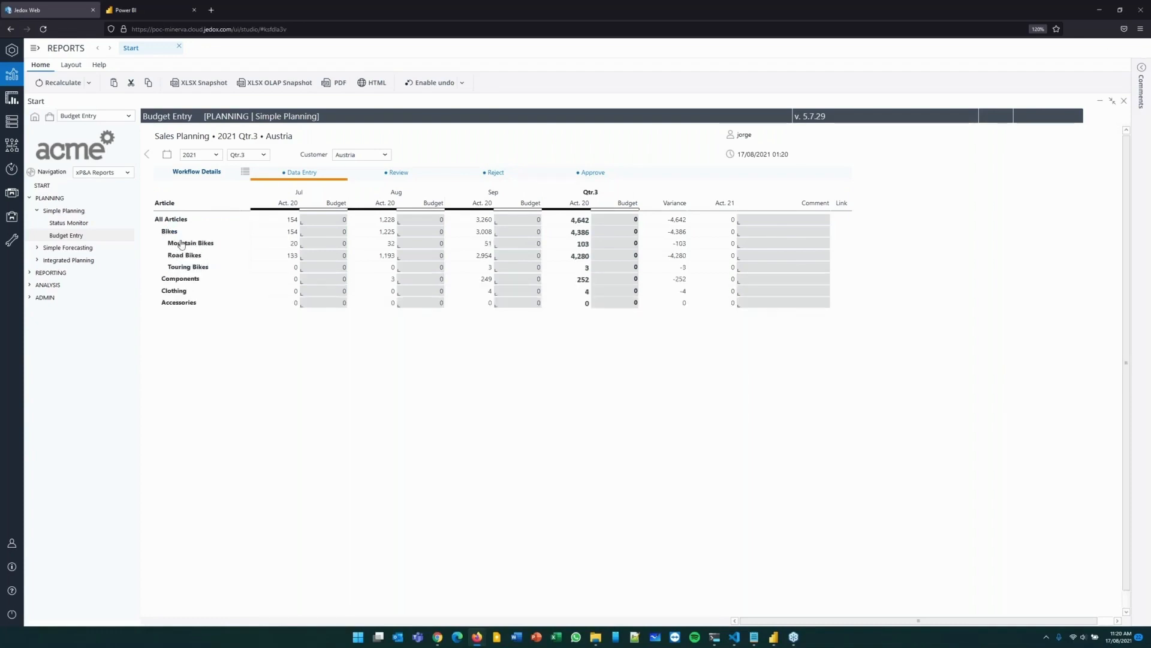
left_click(181, 244)
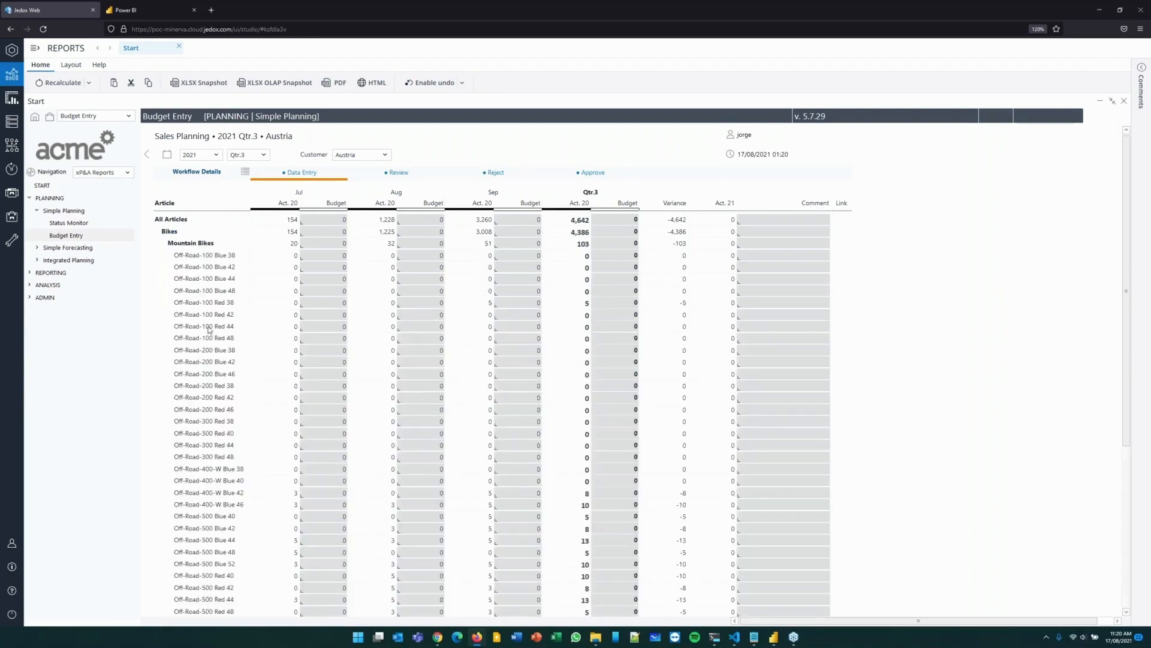
left_click(175, 233)
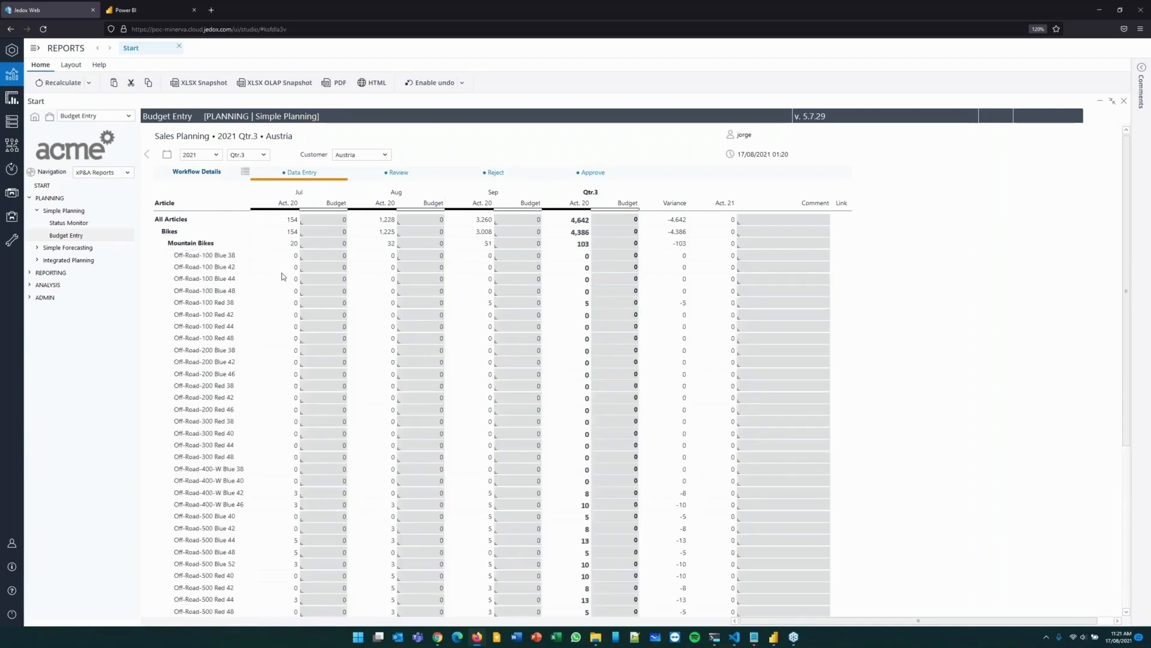
Set the July budget of Off-Road-100 Blue 48 to 450.
left_click(327, 289)
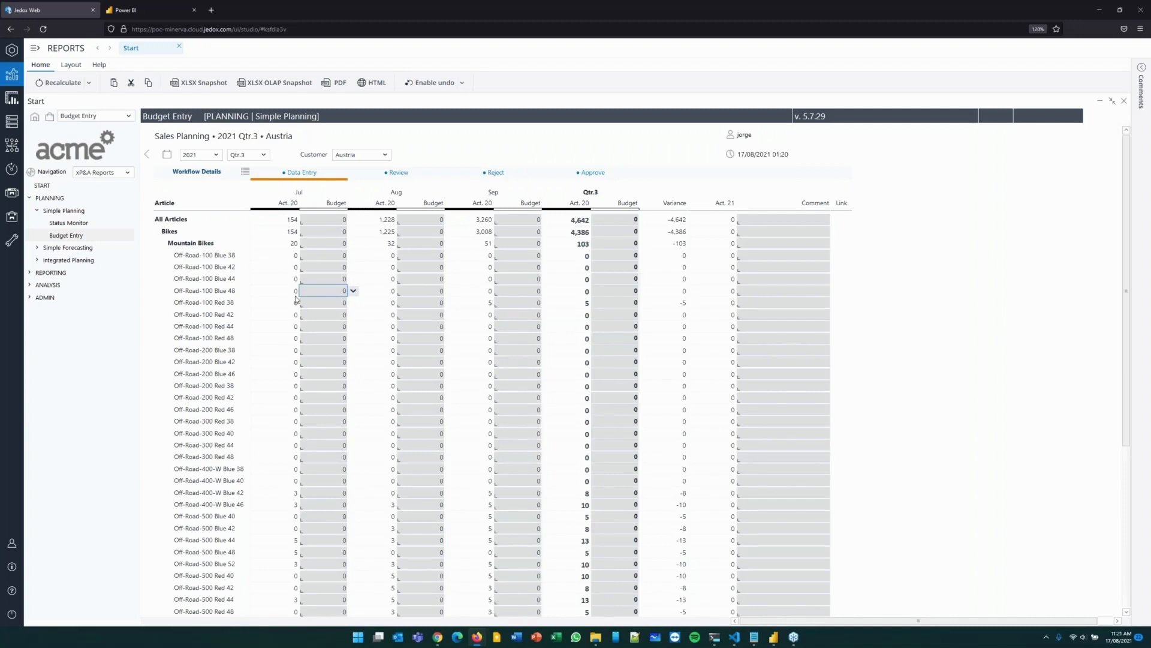
type("#450")
key("Return")
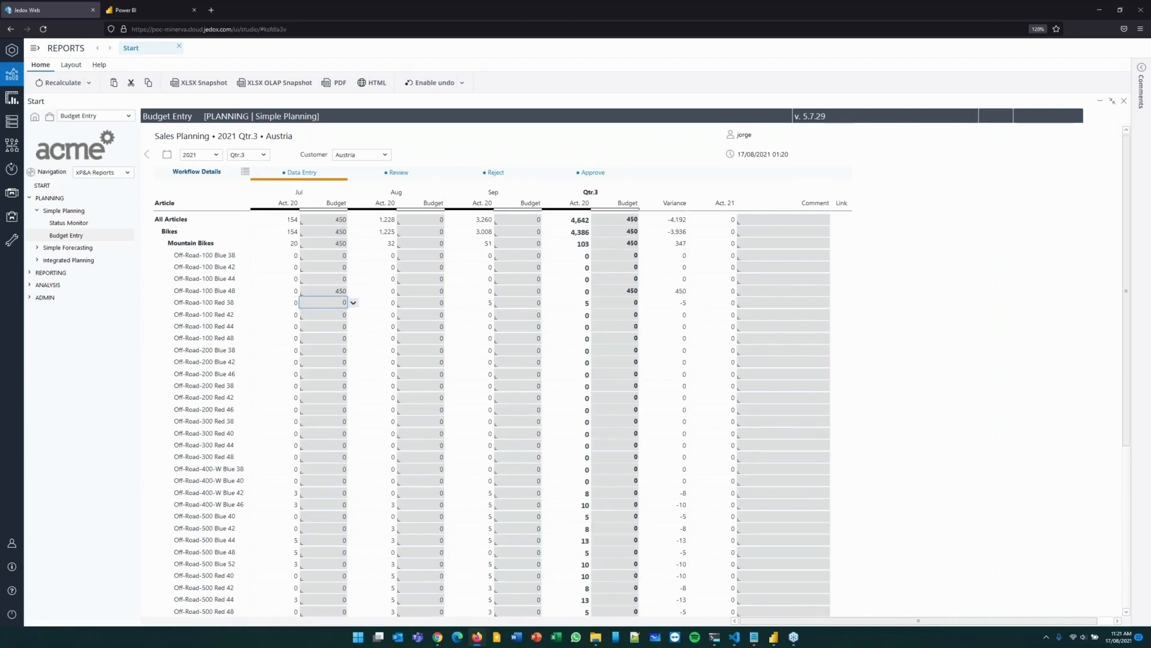
Collapse the Mountain Bikes and Bikes rows and delete the July budget value for All Articles.
left_click(329, 294)
left_click(192, 243)
left_click(174, 232)
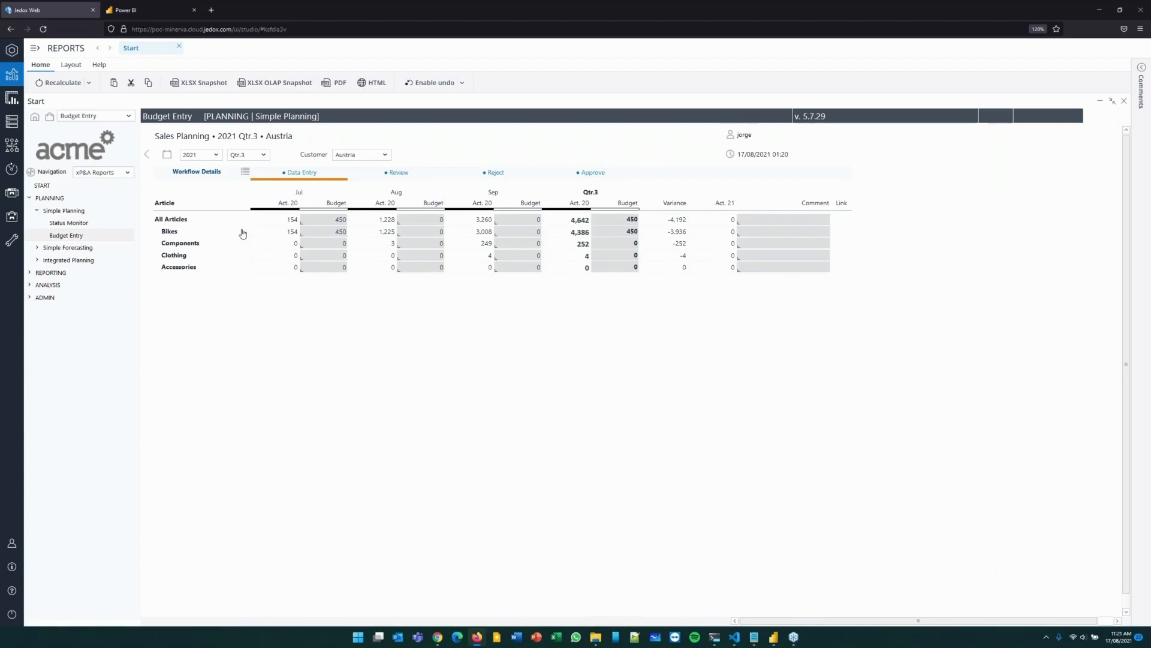
left_click(337, 221)
left_click(353, 221)
left_click(338, 235)
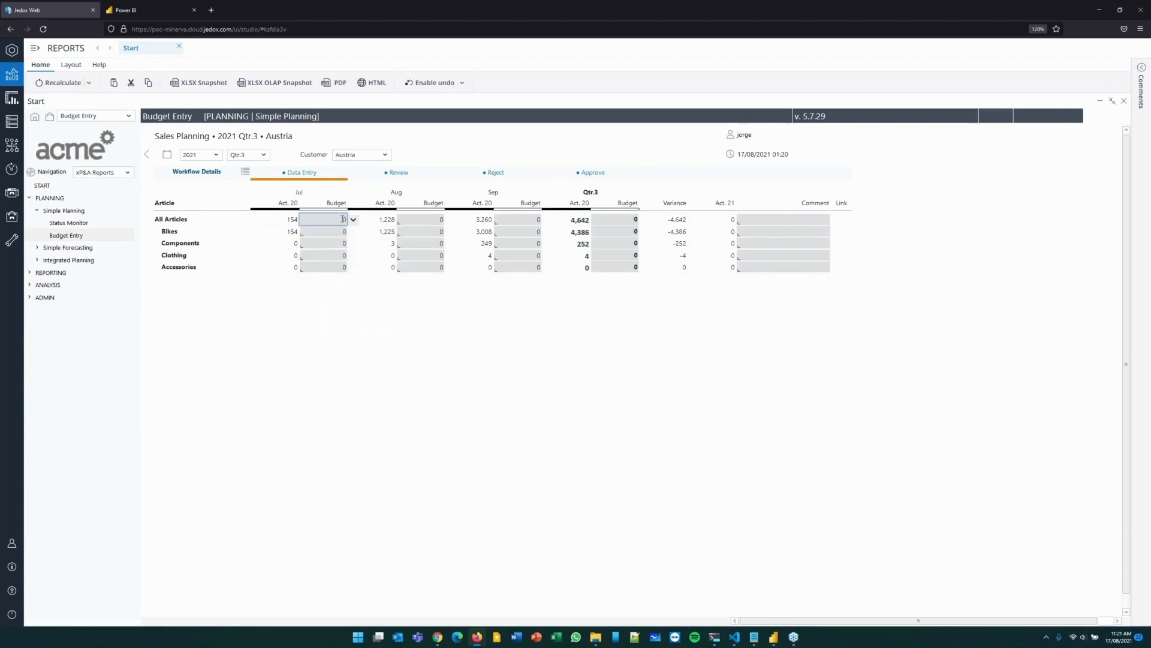
Splash a July budget of 45k across All Articles and expand Bikes and Mountain Bikes to see its distribution.
type("#25")
key("BackSpace")
key("BackSpace")
key("BackSpace")
type("45k")
key("Return")
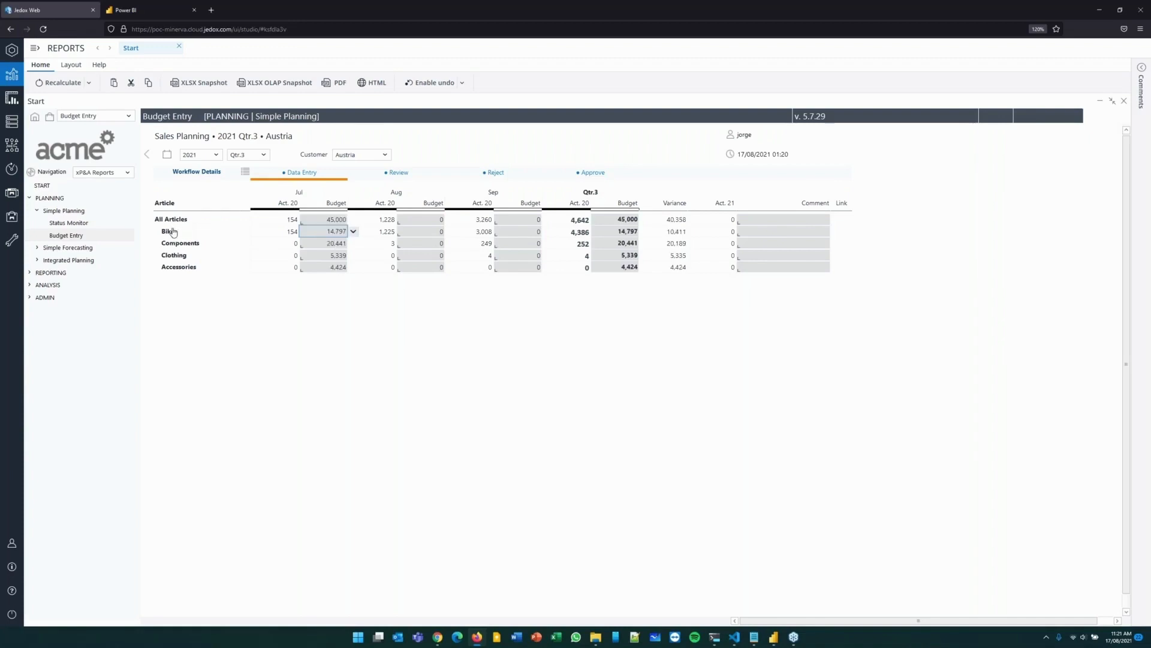
double_click(173, 231)
double_click(189, 243)
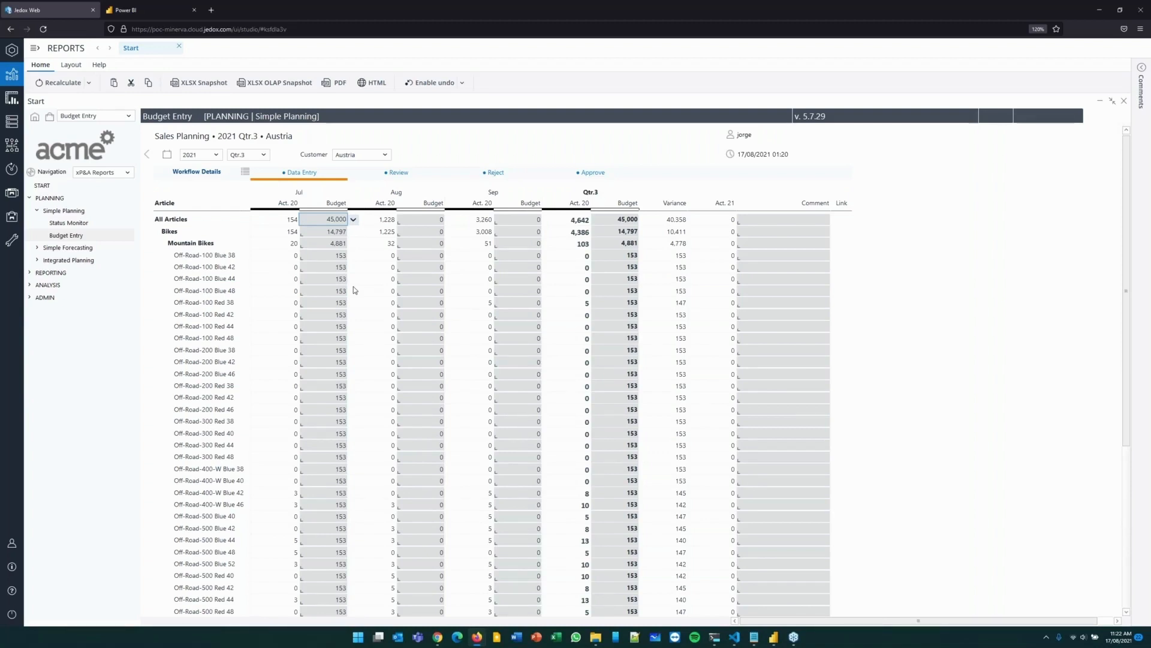
Review the Type options of the Planning Assistant for the All Articles July budget, and leave it without executing.
right_click(334, 217)
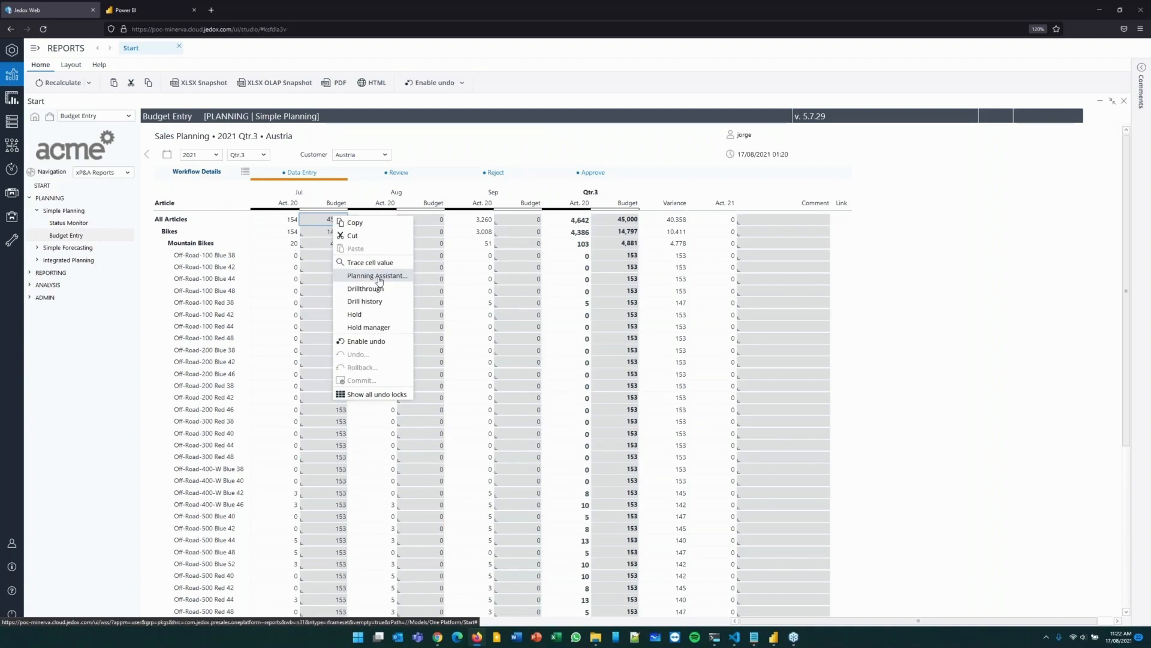
left_click(379, 281)
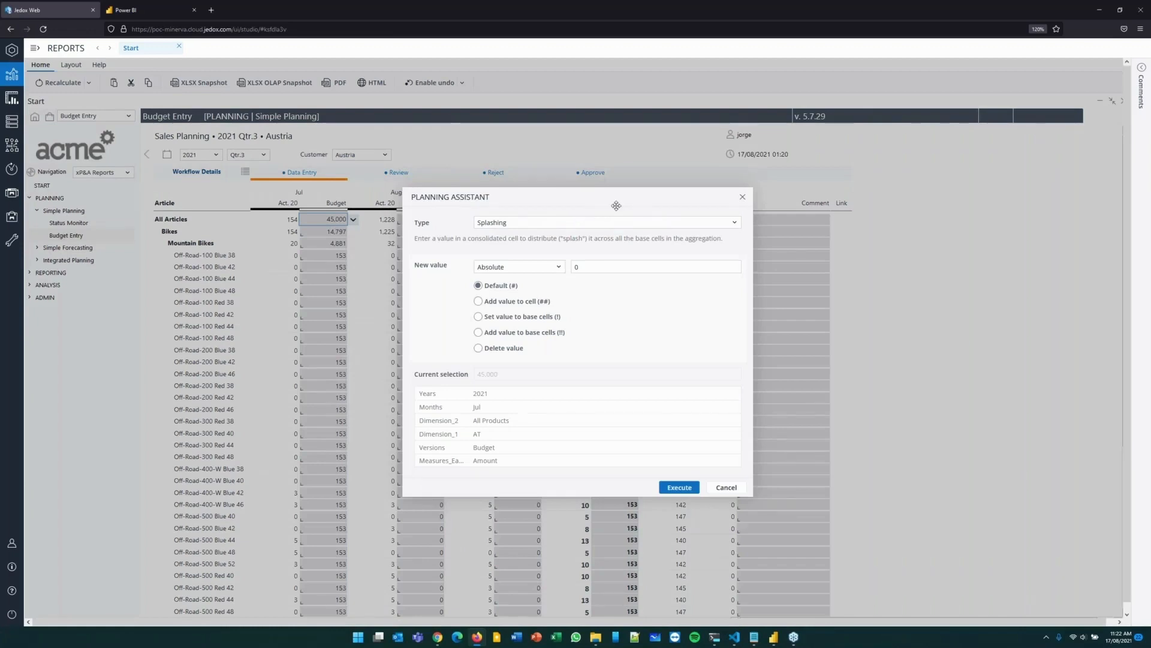
left_click(735, 223)
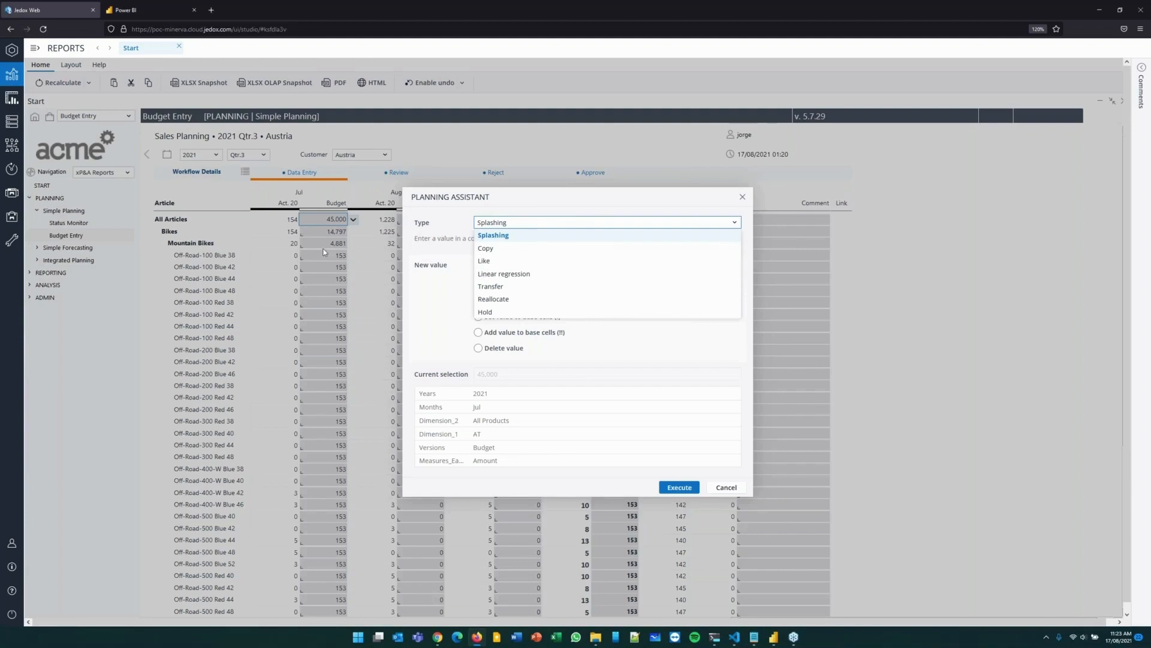
left_click(733, 487)
left_click(727, 487)
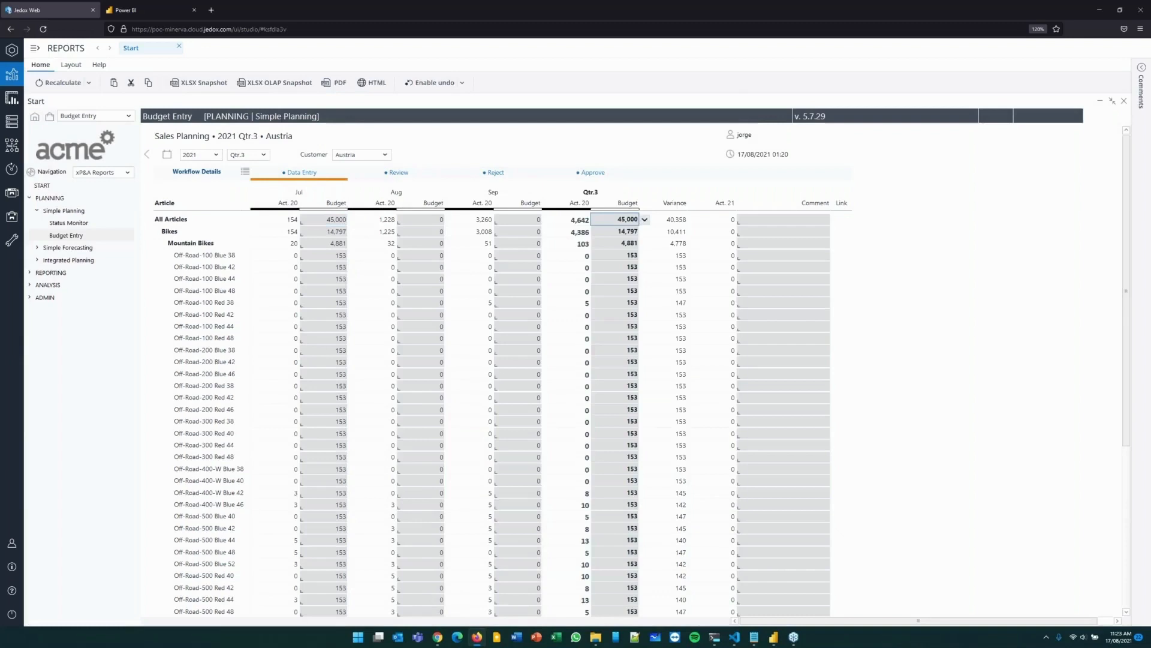
Replace the Qtr.3 budget for All Articles with the previous year's Actual, increased by 15%.
left_click(646, 221)
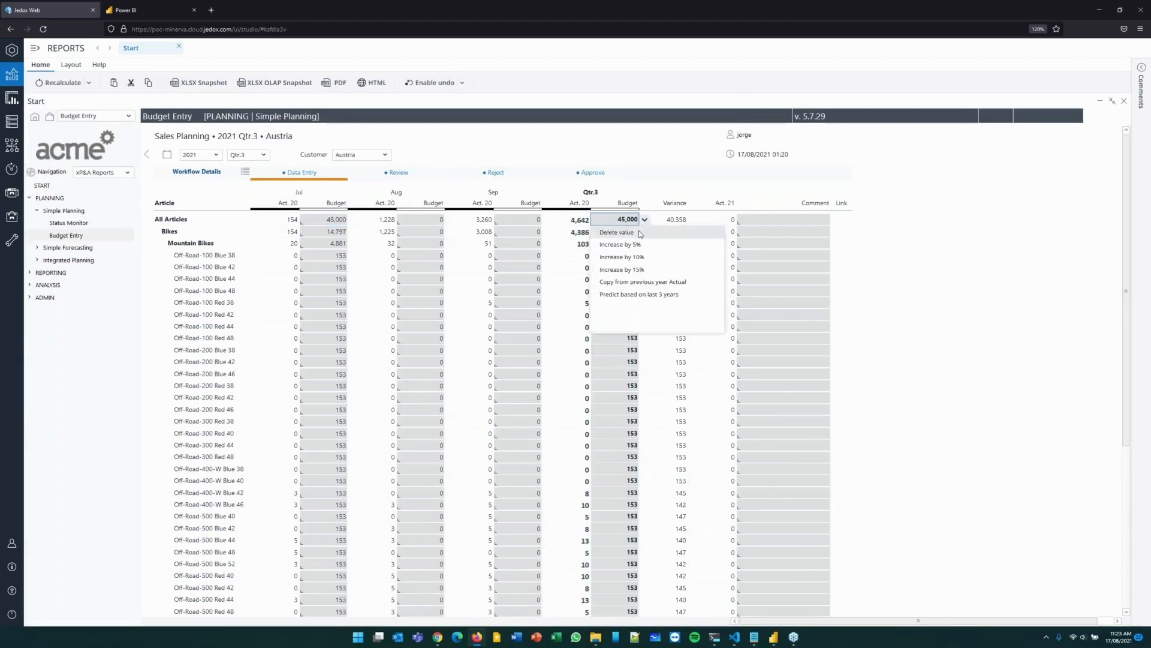
left_click(665, 280)
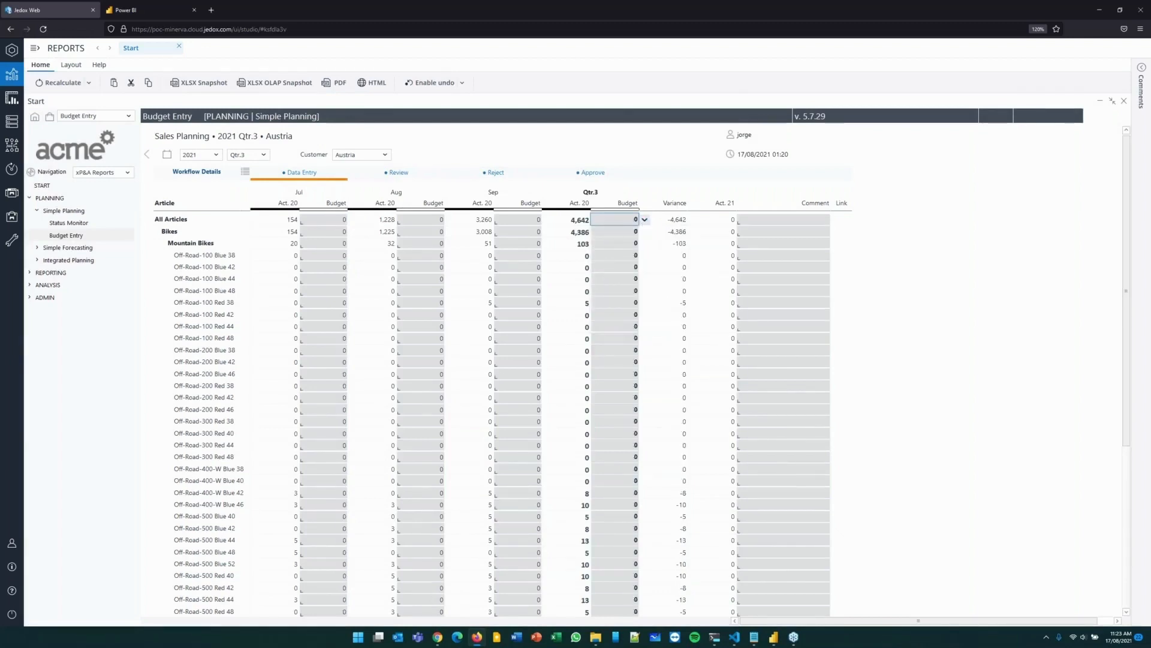
left_click(645, 219)
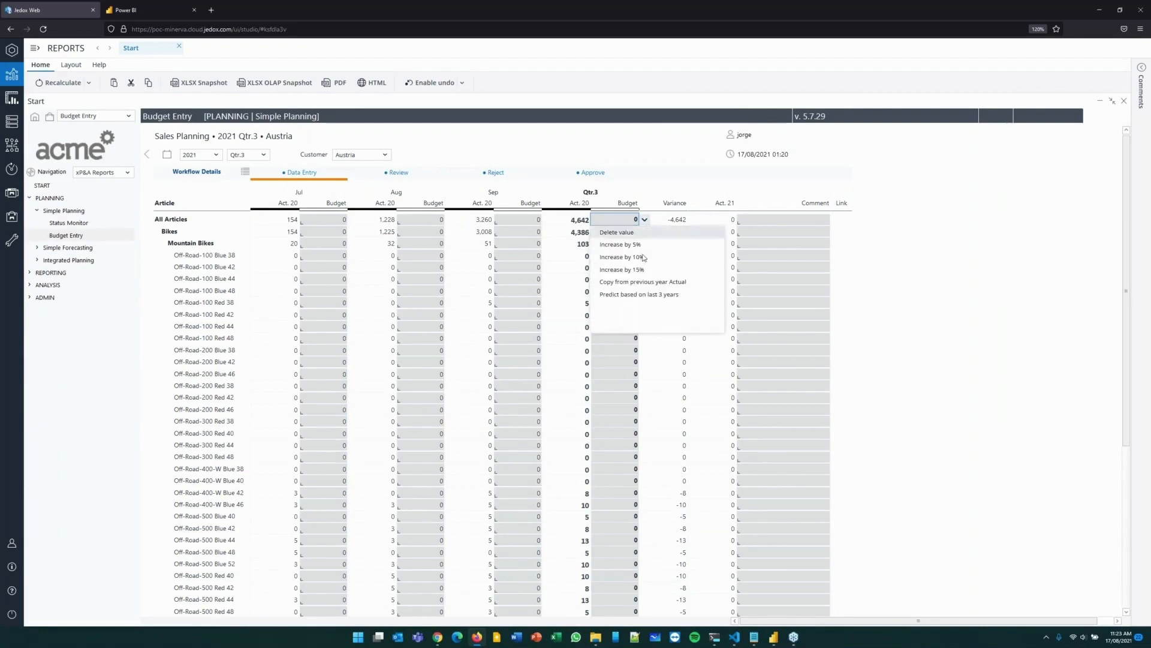
left_click(638, 286)
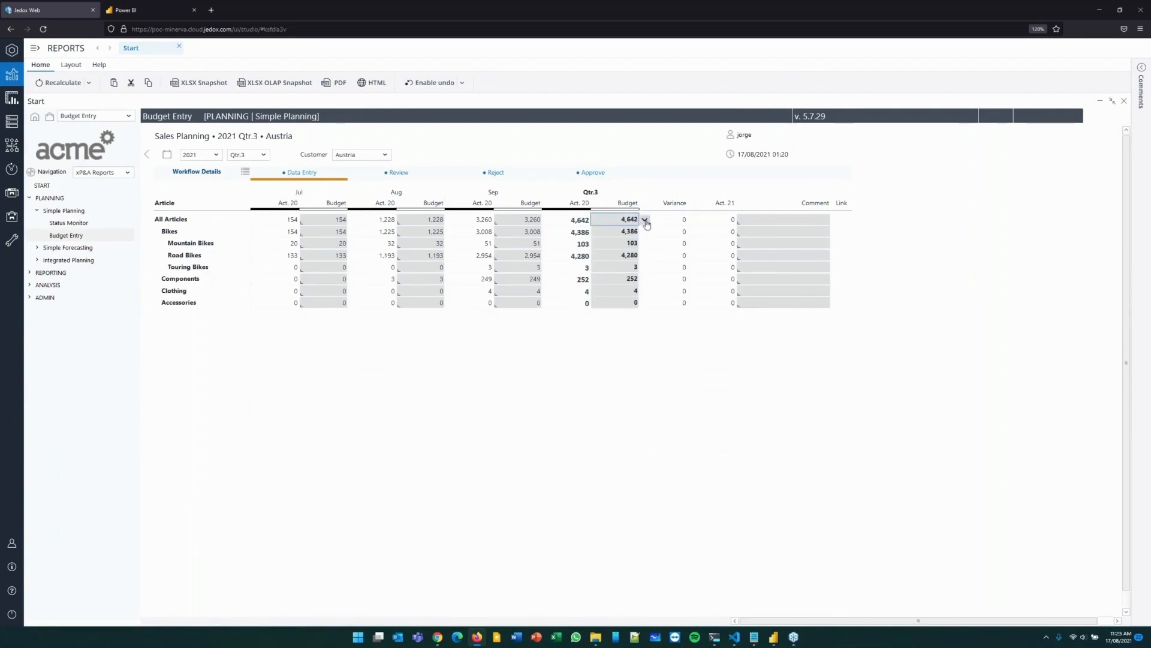
left_click(645, 221)
Splash a Qtr.3 budget of 1k across Accessories using the entry #1k.
left_click(614, 304)
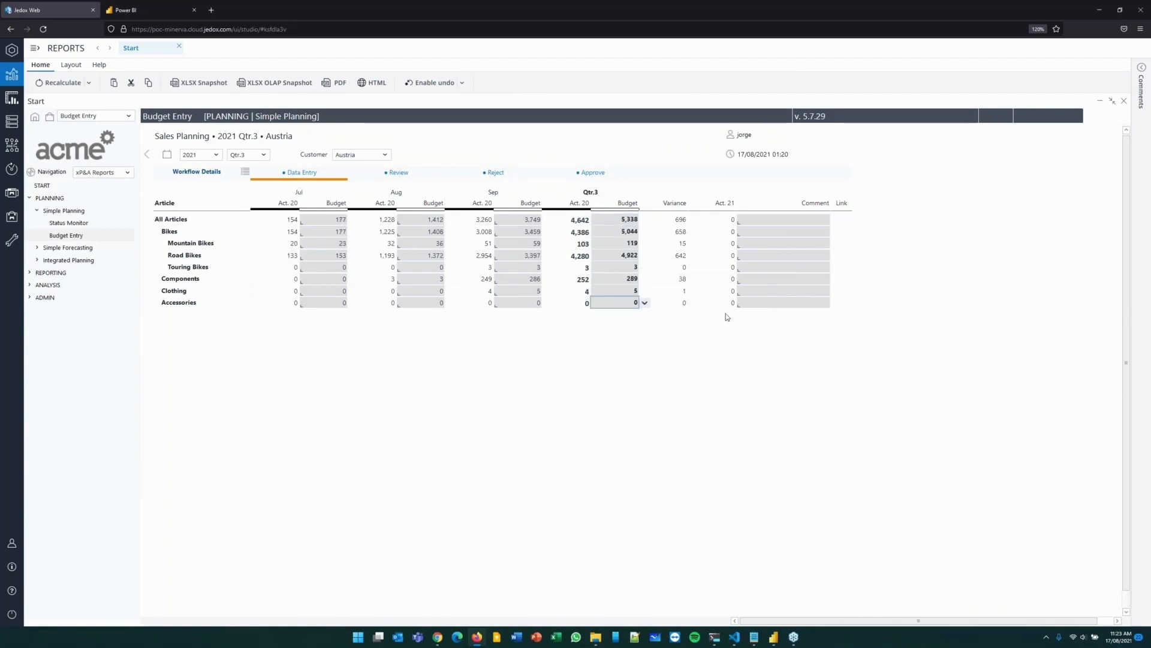
type("#1k")
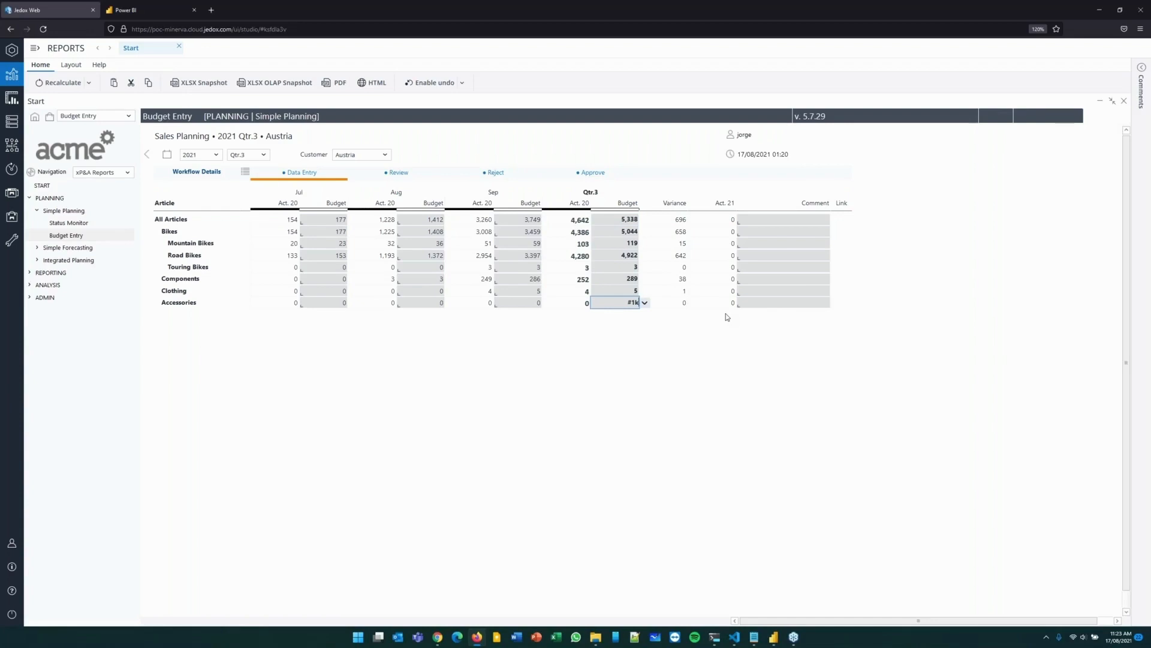
key("Return")
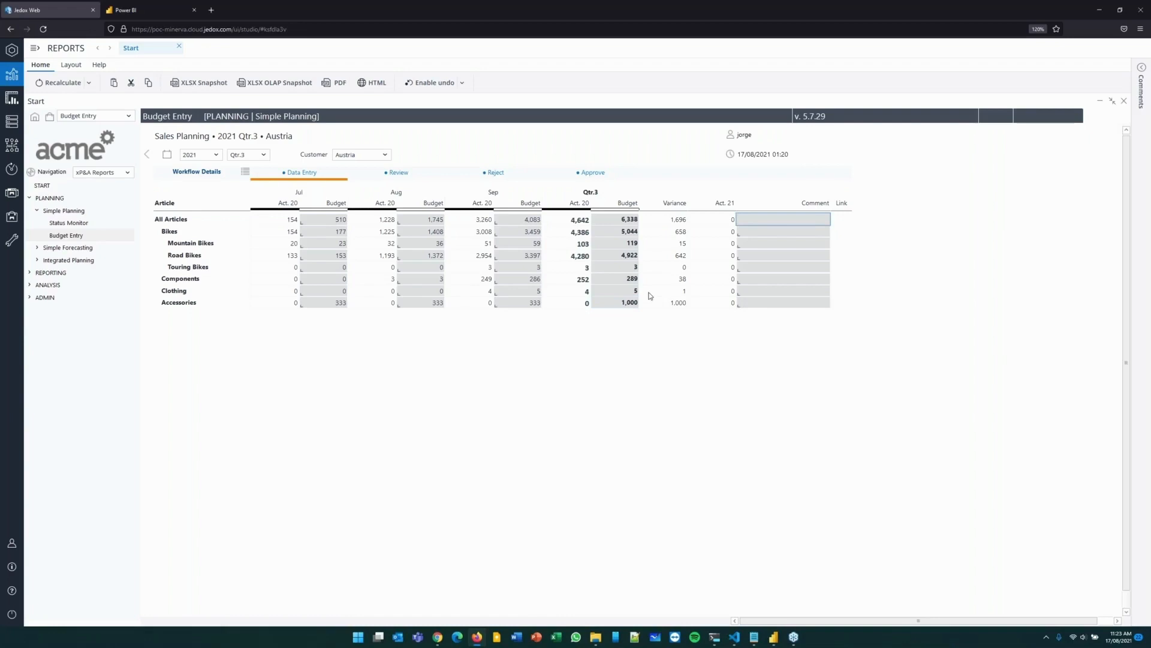
left_click(623, 302)
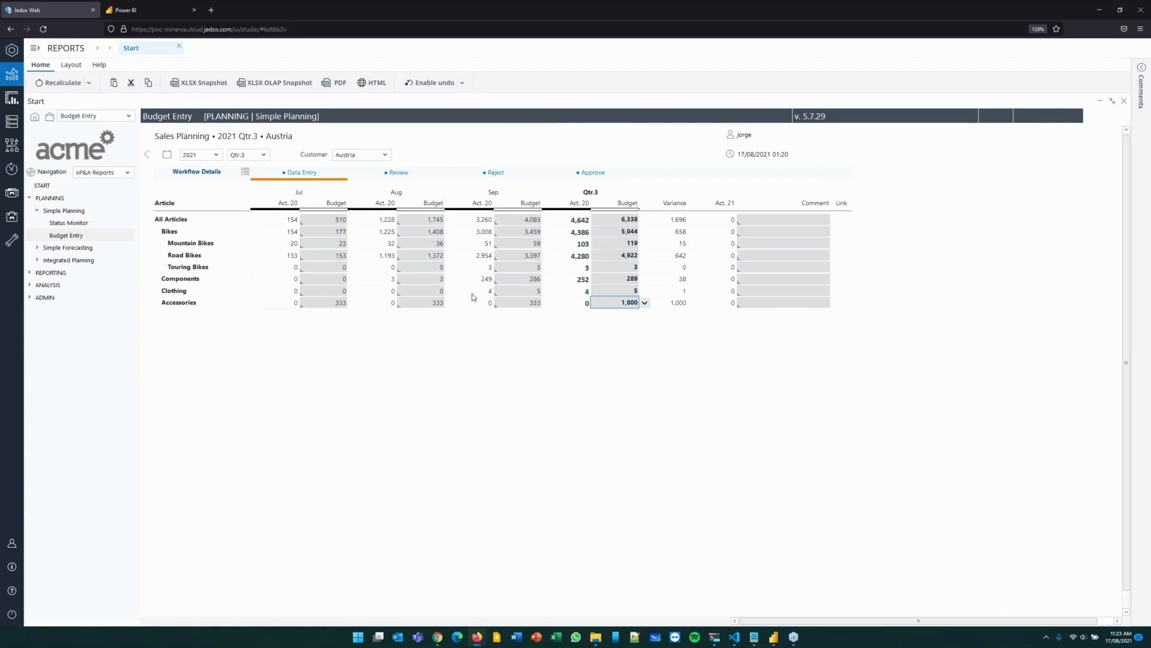
double_click(611, 303)
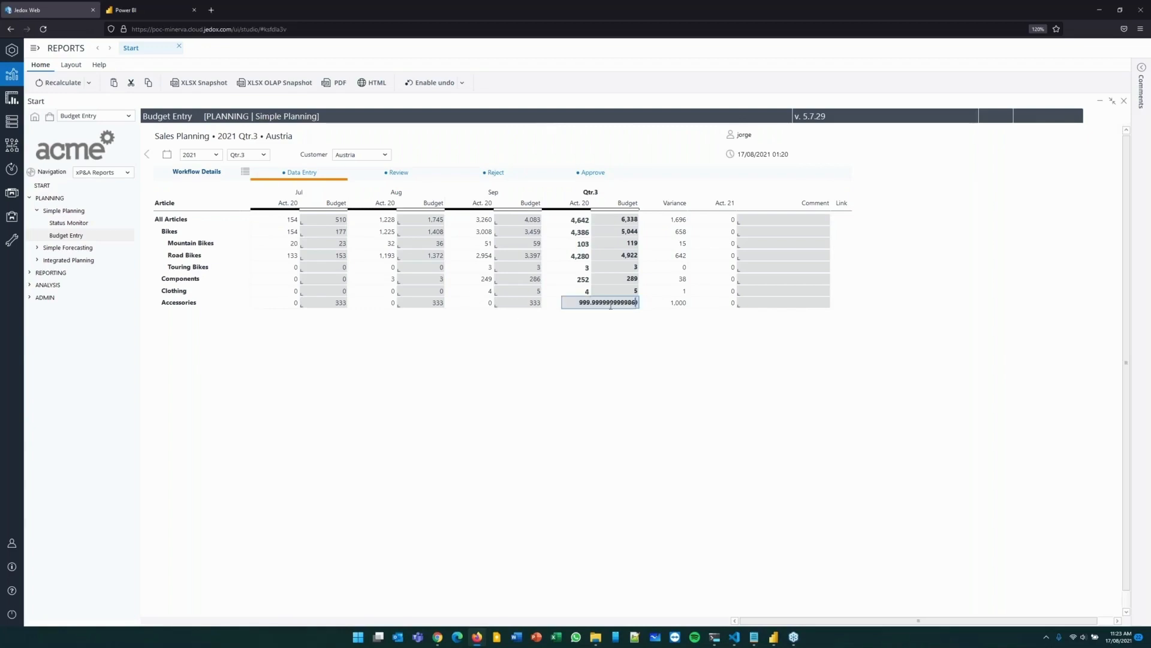
left_click(687, 311)
Add the comment "explain why 1k - new customer that's in the pipeline" to the Accessories row.
left_click(766, 307)
double_click(765, 304)
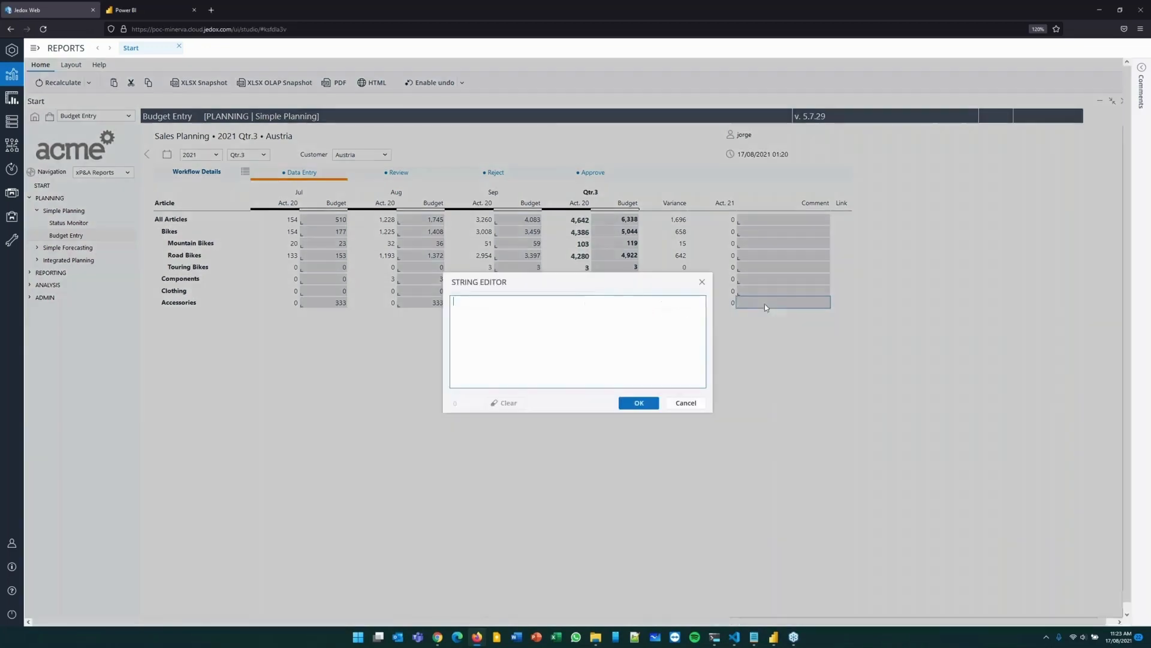
type("explain why 1k - new customer thats i")
key("BackSpace")
key("BackSpace")
type("'s in the pipeline")
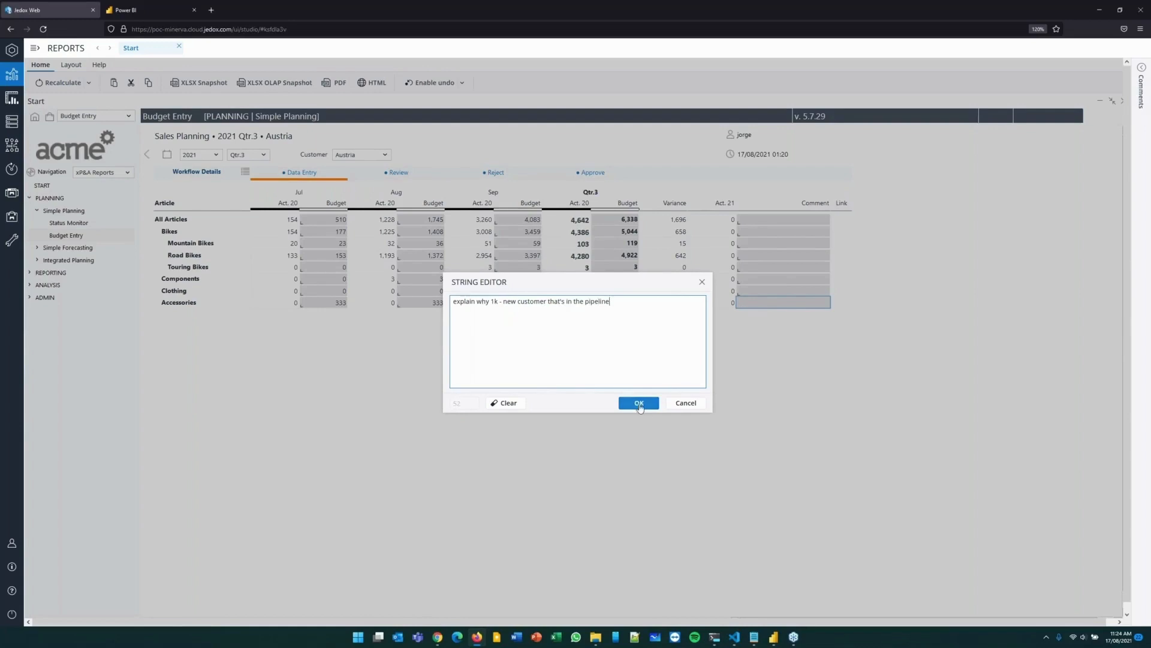
left_click(639, 403)
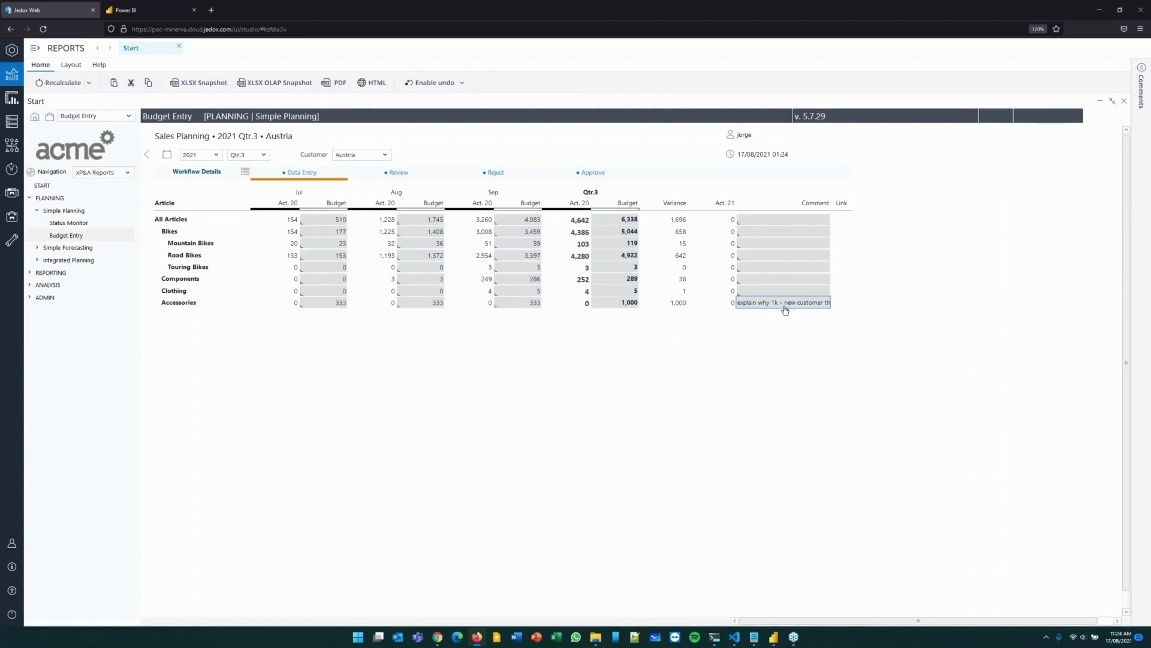
Expand Accessories and Bike Racks, and set the Qtr.3 budget of Hitch Rack - 4-Bike to 45.
left_click(181, 306)
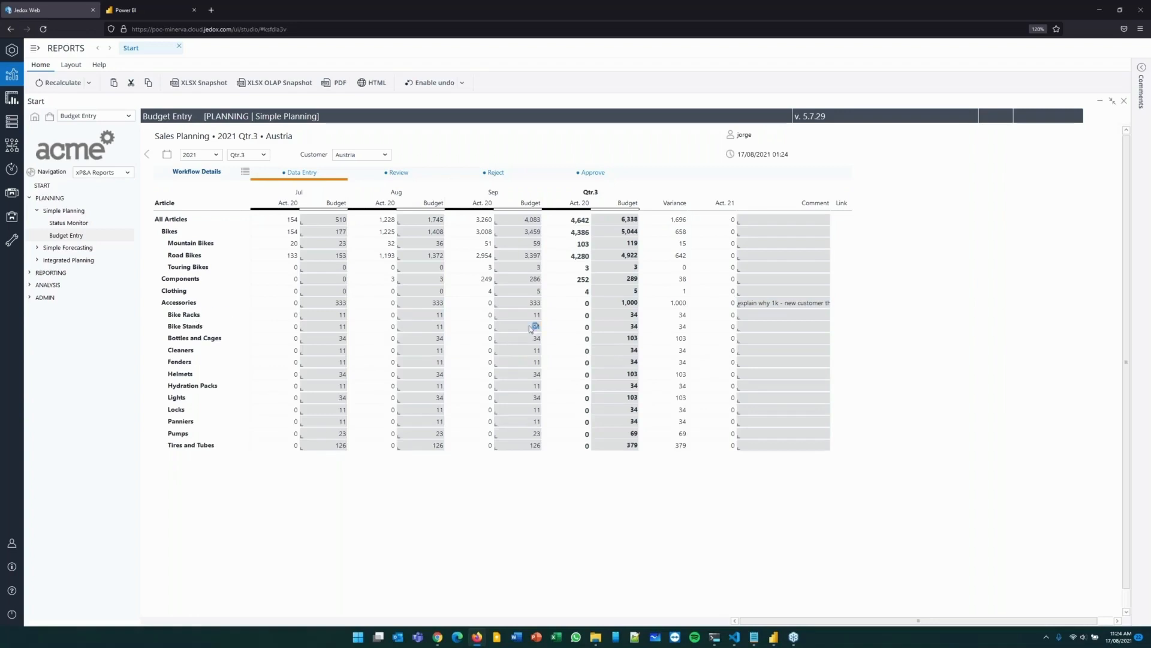
left_click(637, 328)
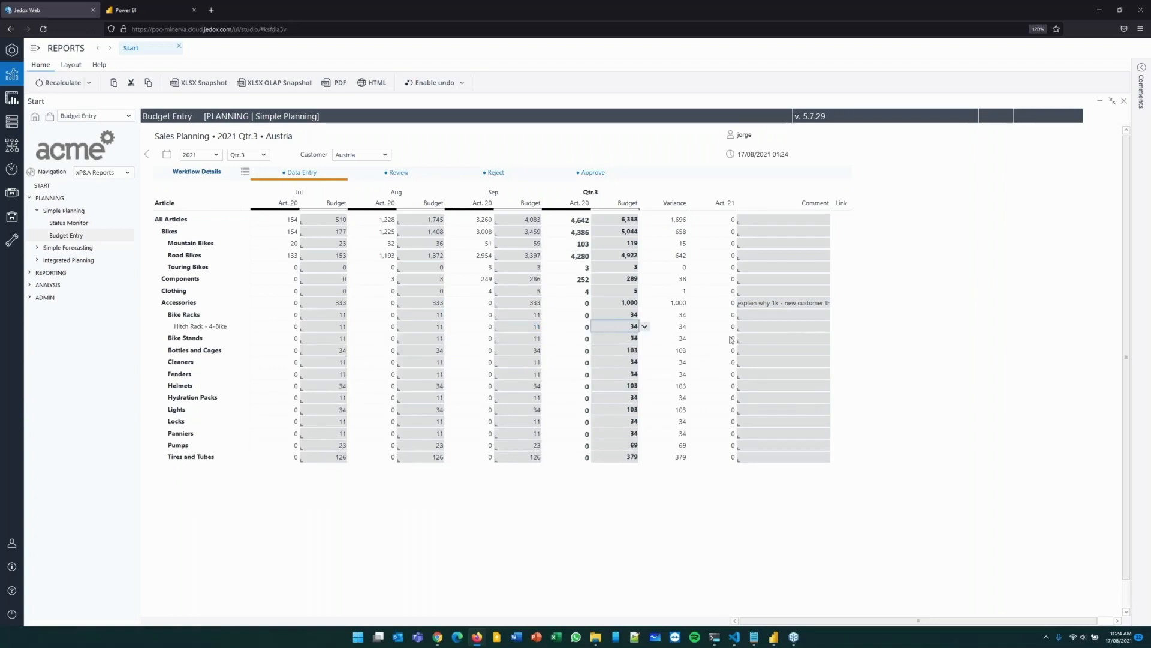
type("45")
key("Return")
key("Up")
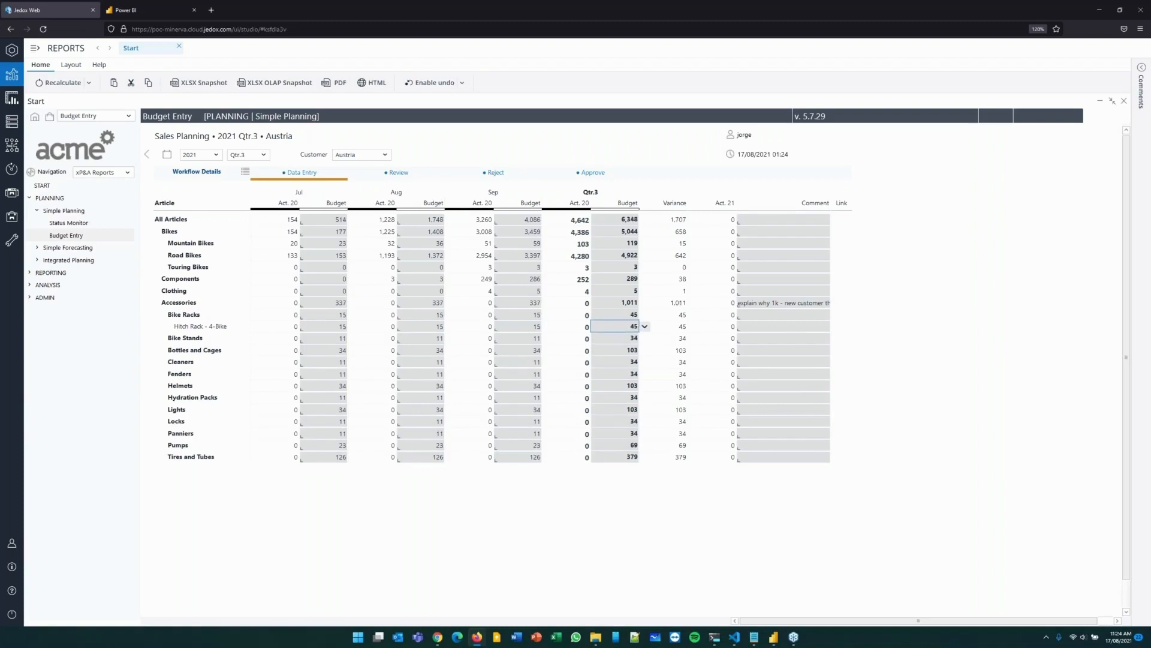
Set the Hitch Rack - 4-Bike Qtr.3 budget to 50 with the entry #50 and review the cell's change history.
type("#50")
key("Return")
right_click(622, 327)
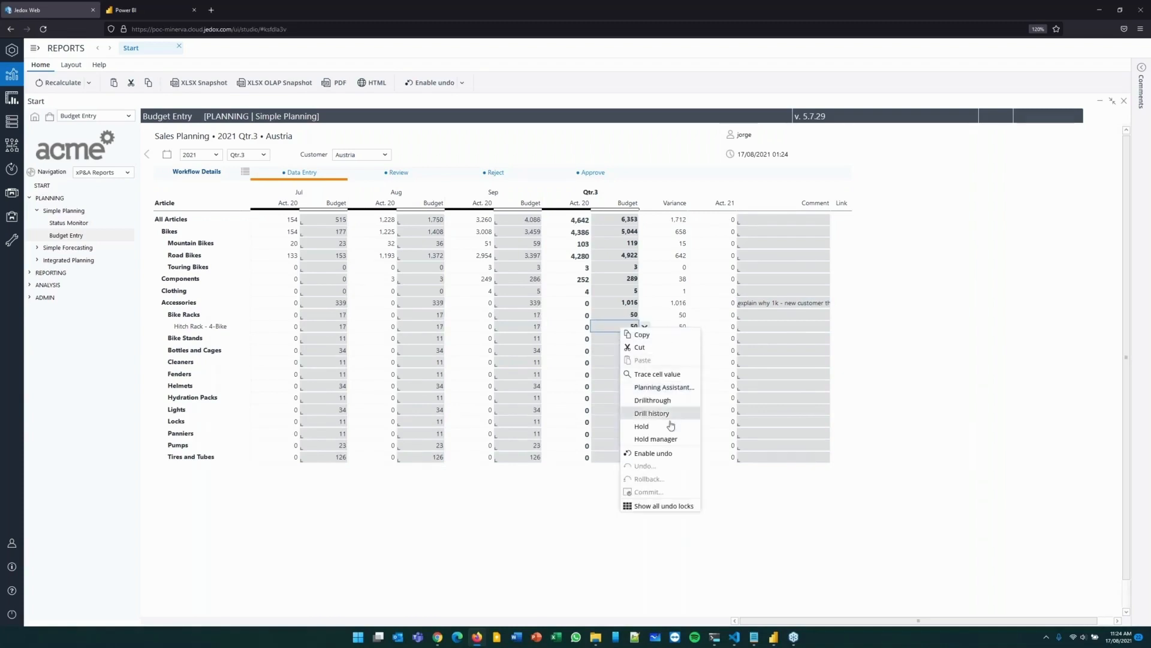
left_click(651, 414)
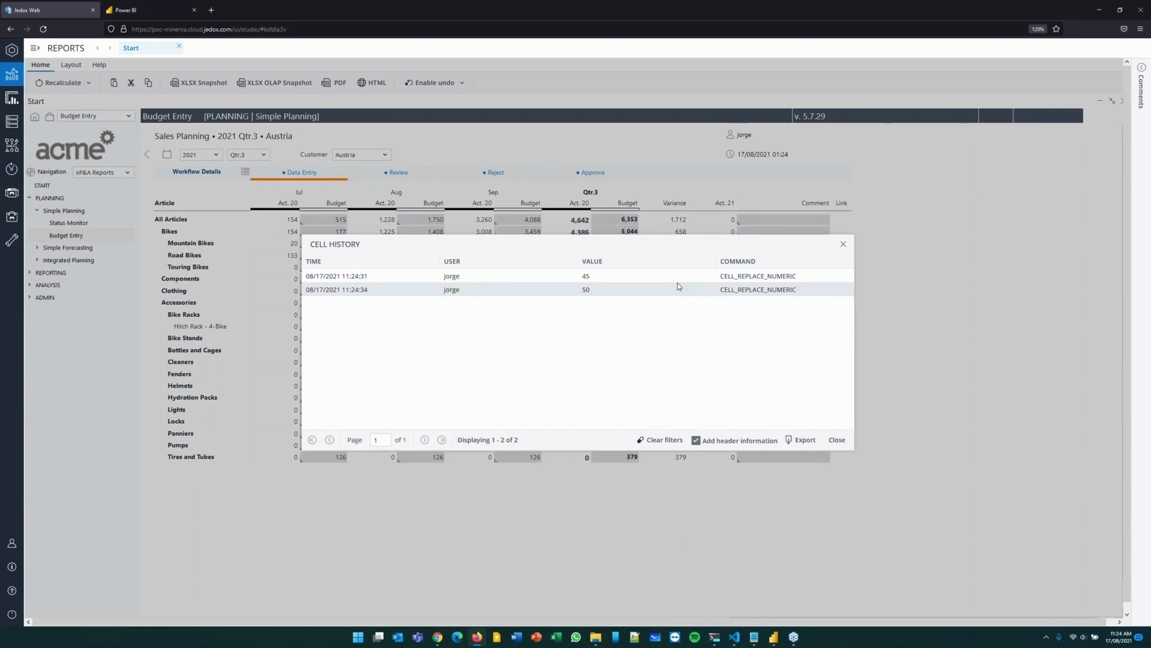
left_click(844, 245)
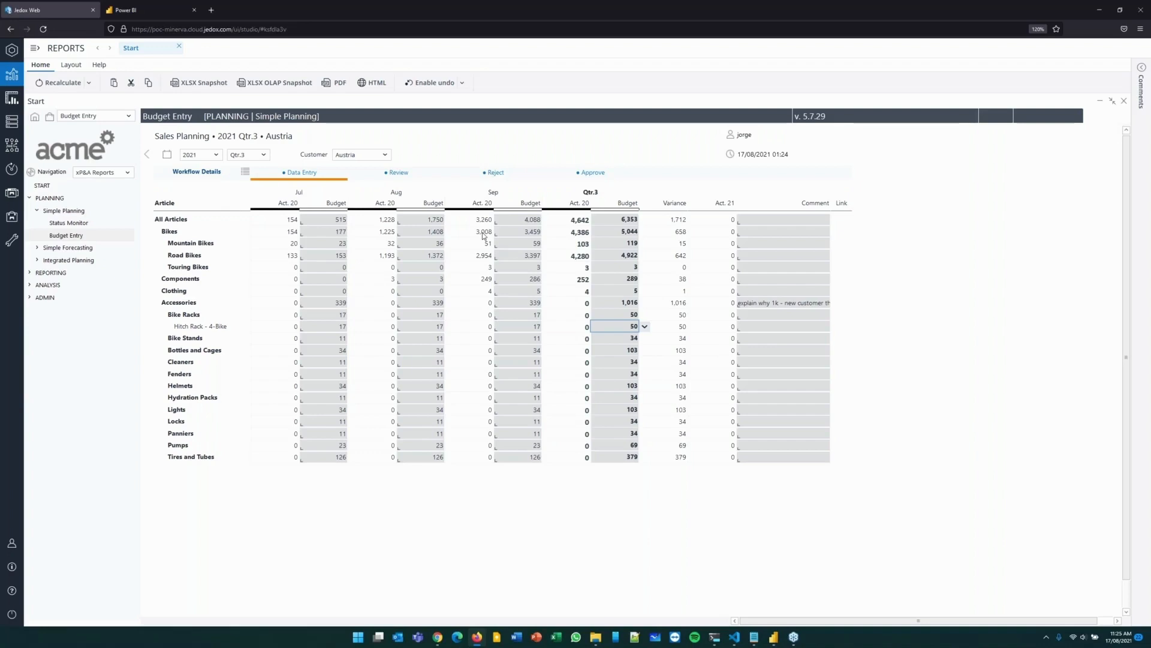
left_click(523, 221)
left_click(521, 234)
left_click(514, 314)
left_click(518, 290)
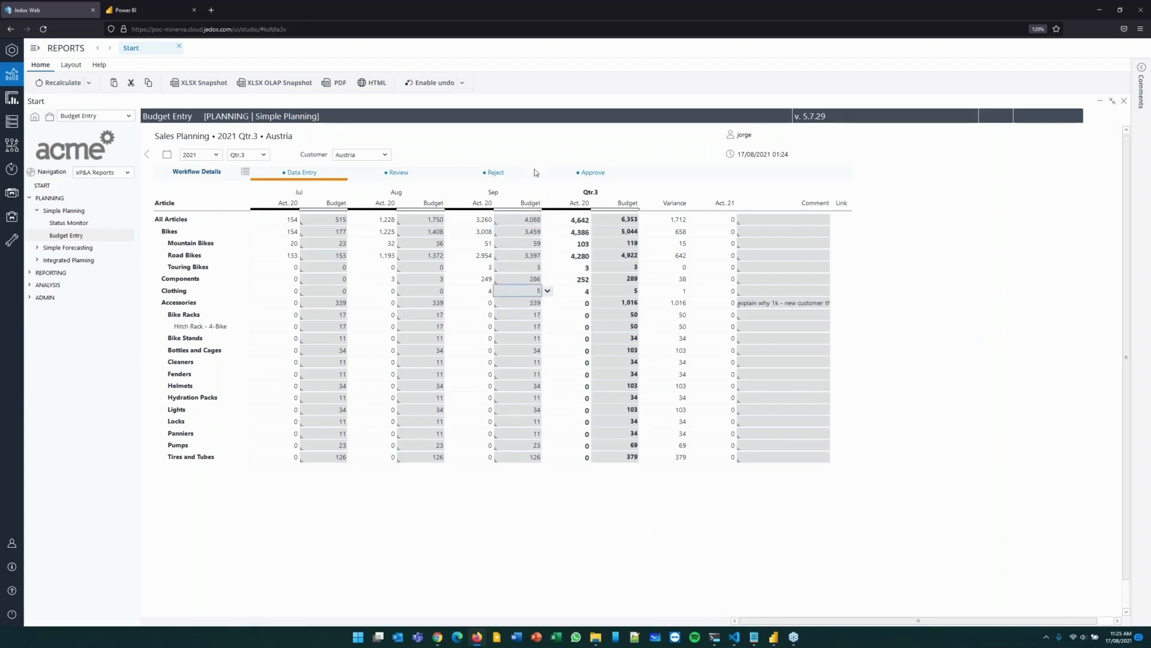
key("Up")
key("Up")
key("Up")
key("Up")
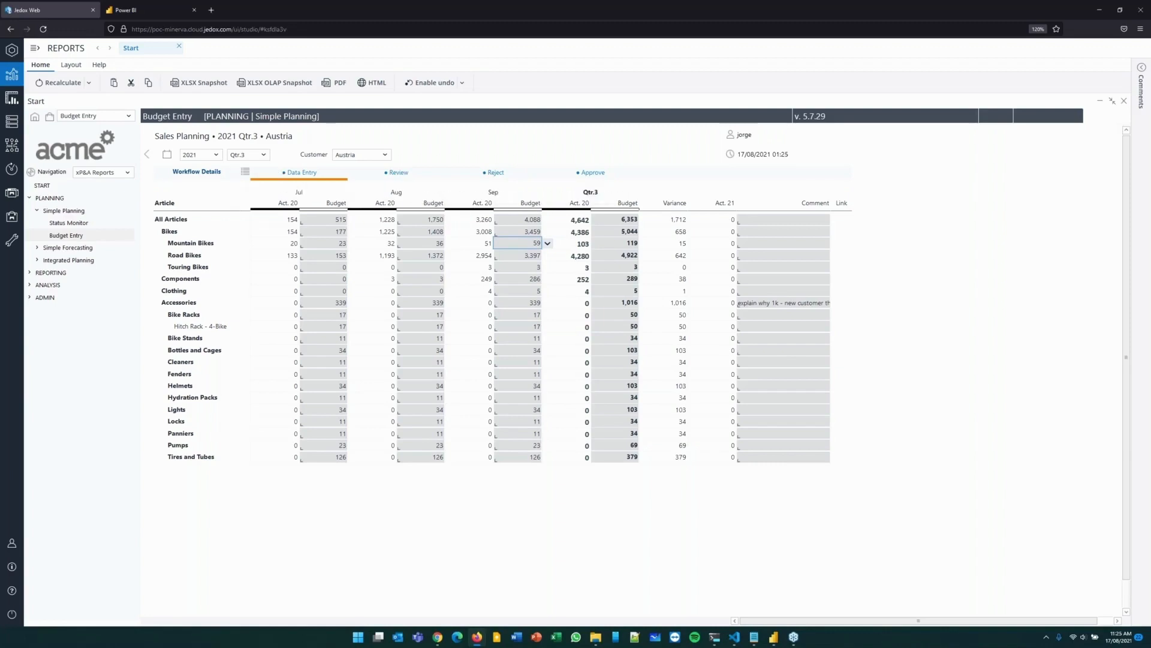
Send Austria's budget on for review with the comment "sent for review" and open the Status Monitor for Simple Planning.
left_click(399, 173)
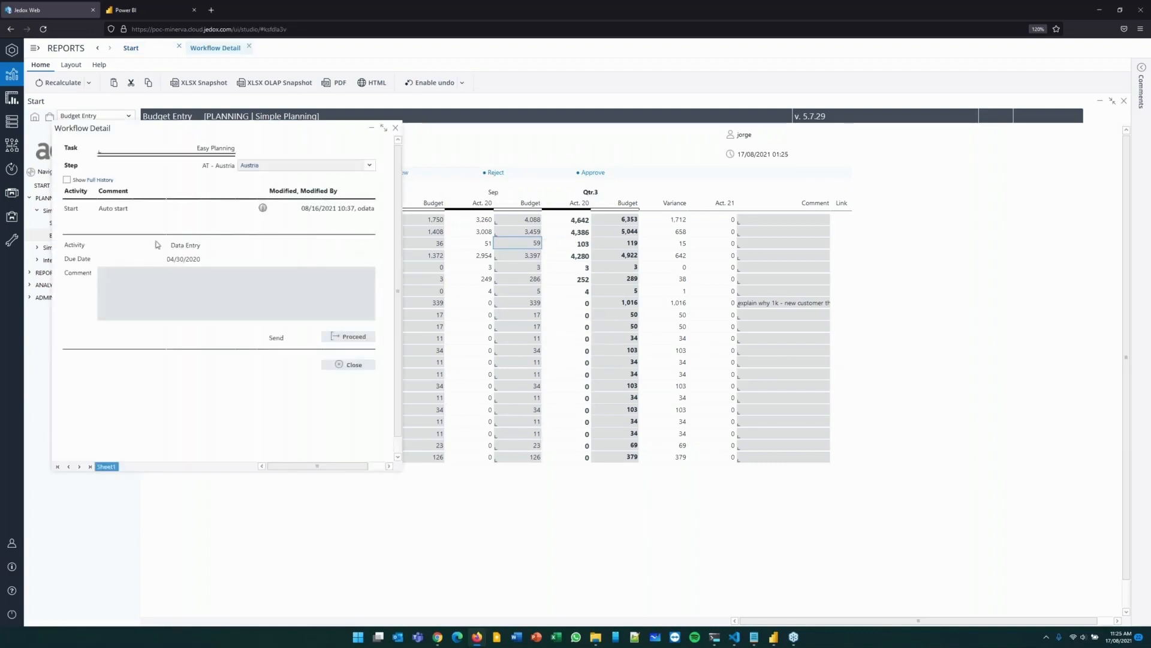
left_click(276, 272)
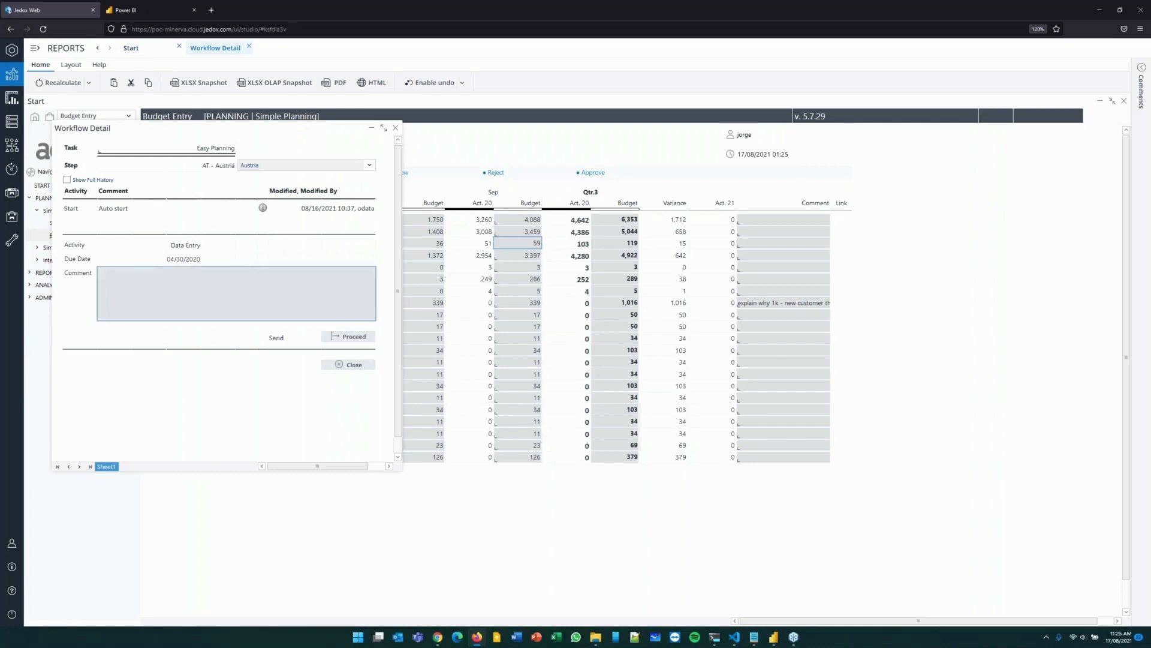
type("enter")
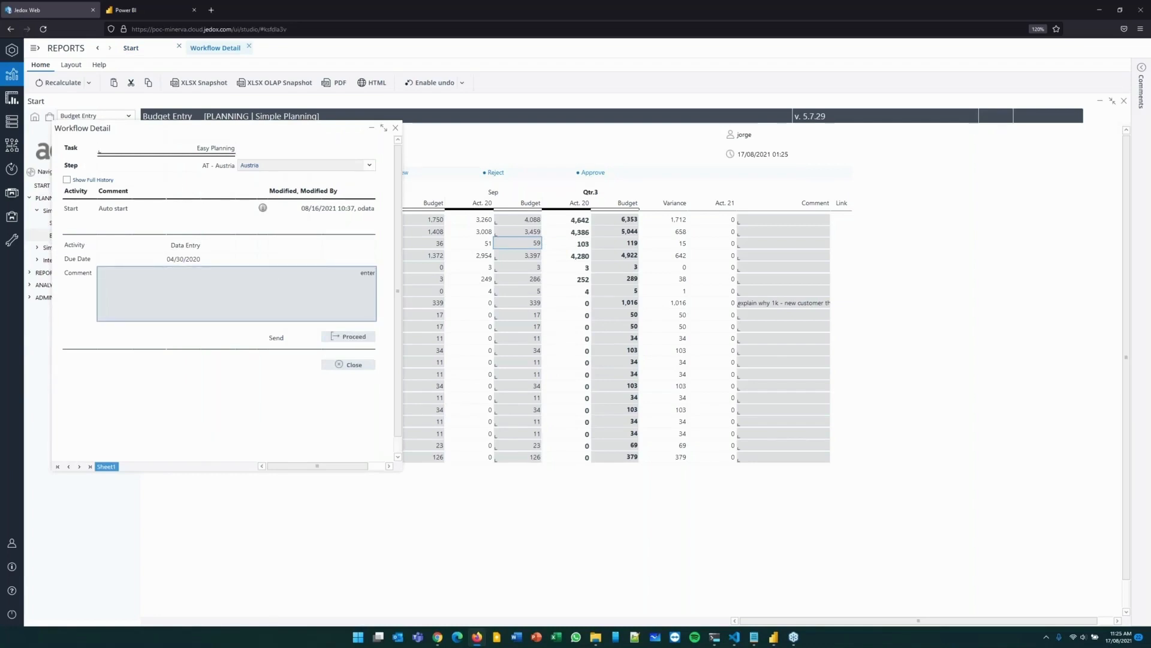
type("sent for review")
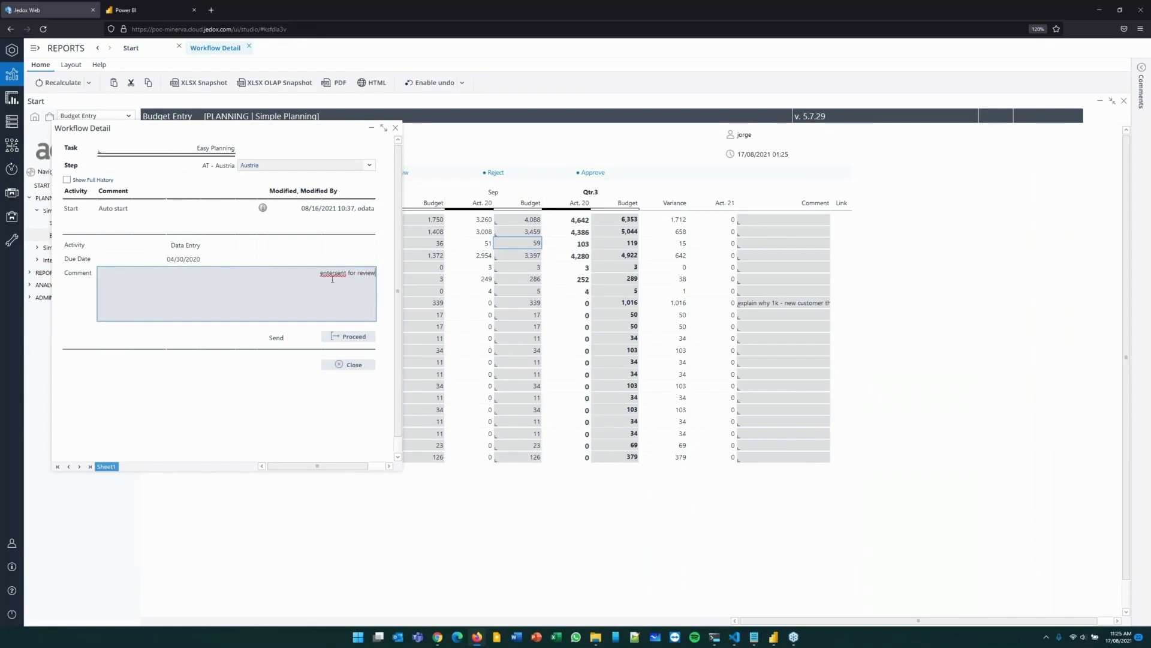
key("BackSpace")
key("BackSpace")
key("BackSpace")
key("BackSpace")
key("BackSpace")
left_click(354, 338)
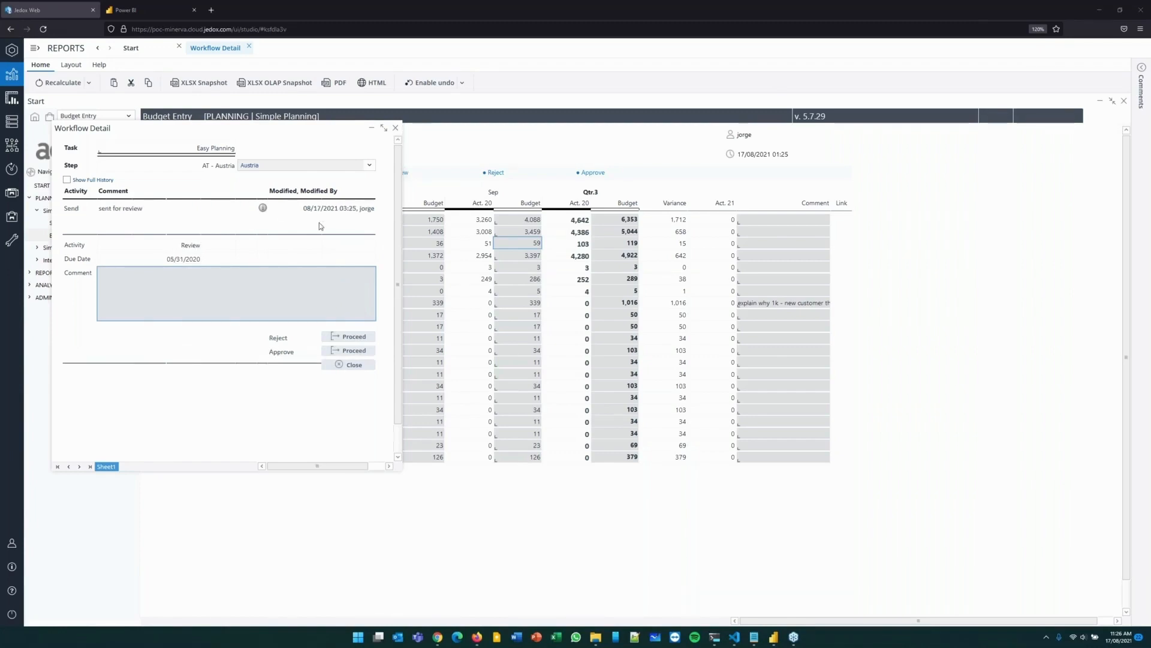
left_click(344, 367)
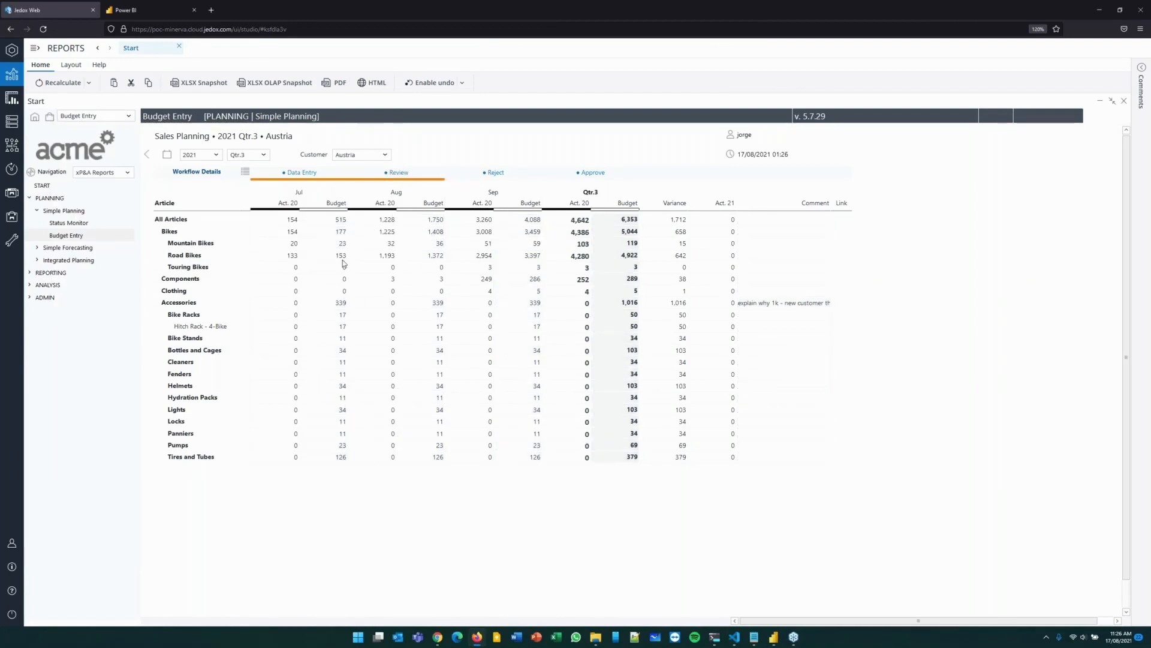
left_click(70, 223)
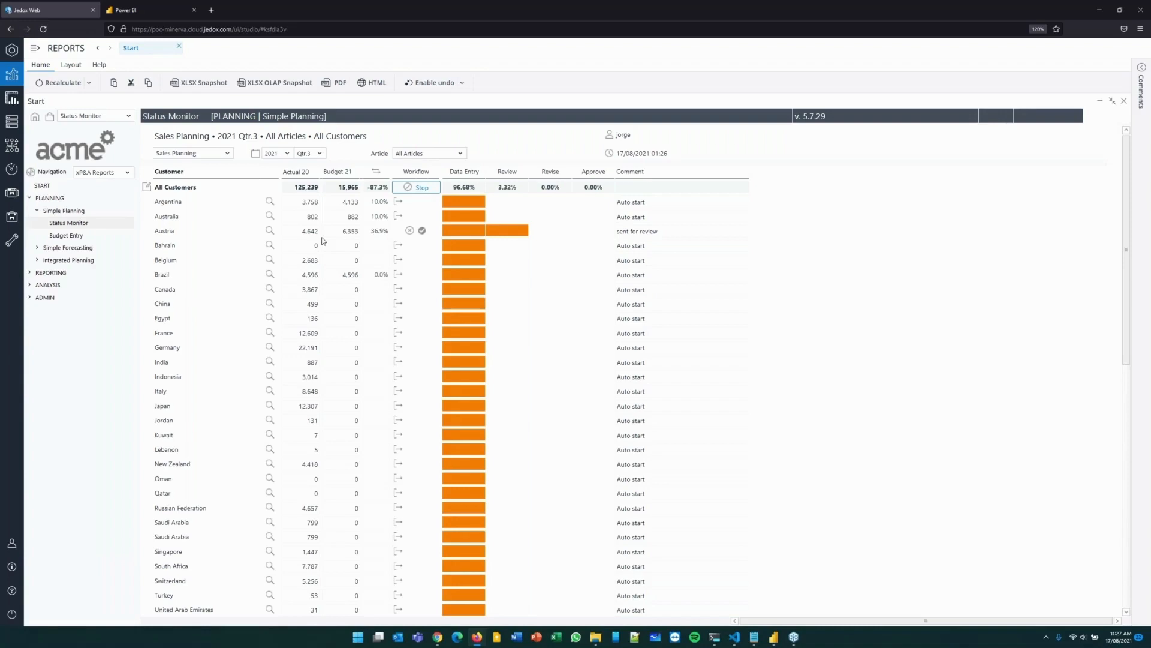
Switch to Power BI Desktop and start an OData feed connection with the Advanced option.
left_click(478, 638)
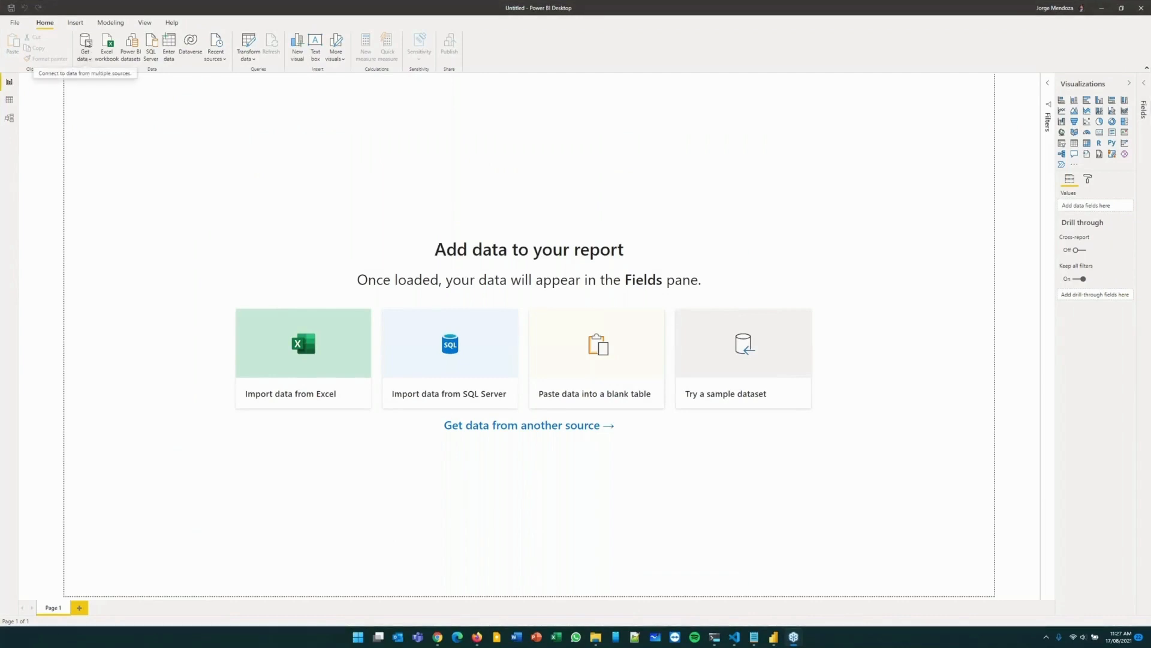
left_click(87, 59)
left_click(106, 203)
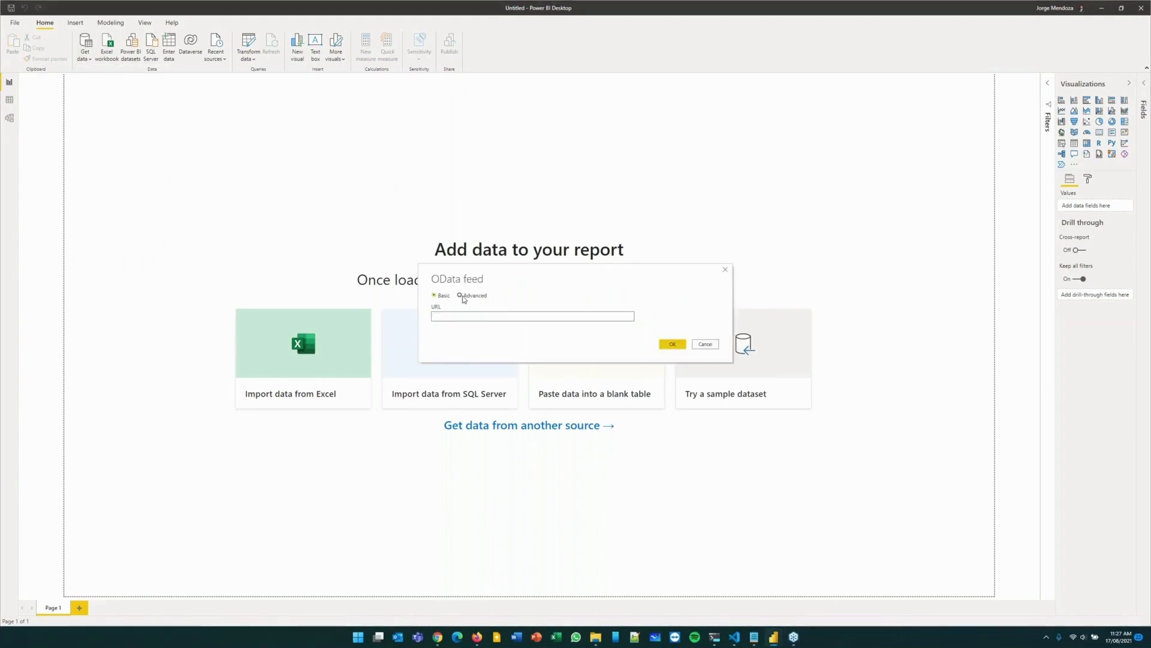
left_click(460, 295)
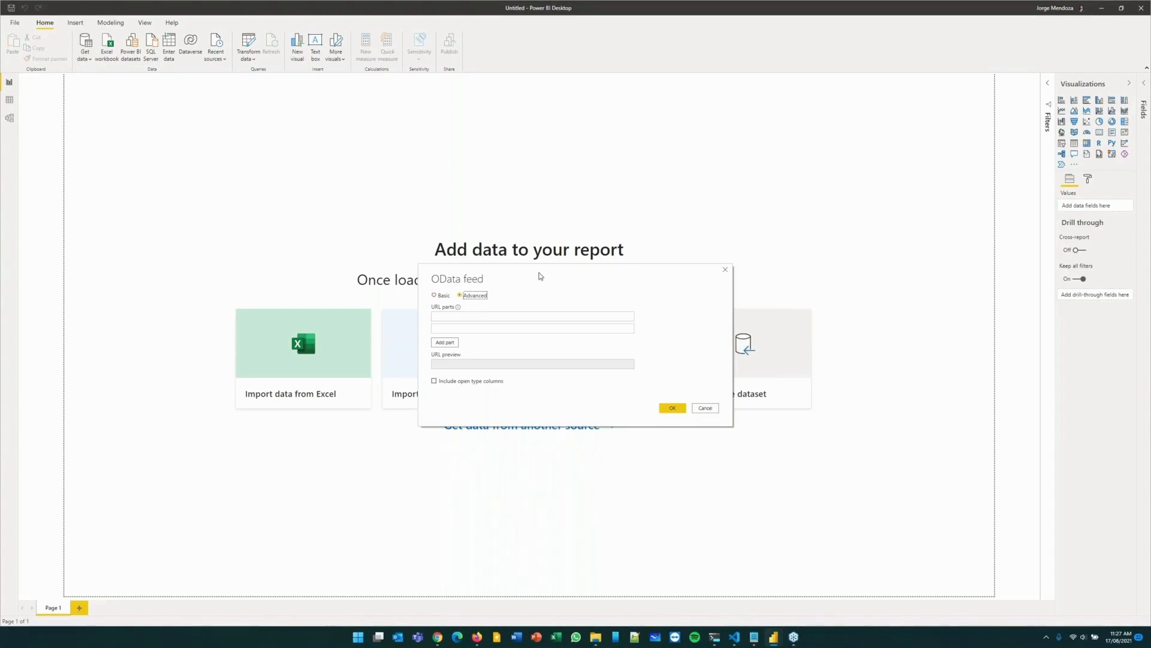
left_click(490, 315)
type("https://")
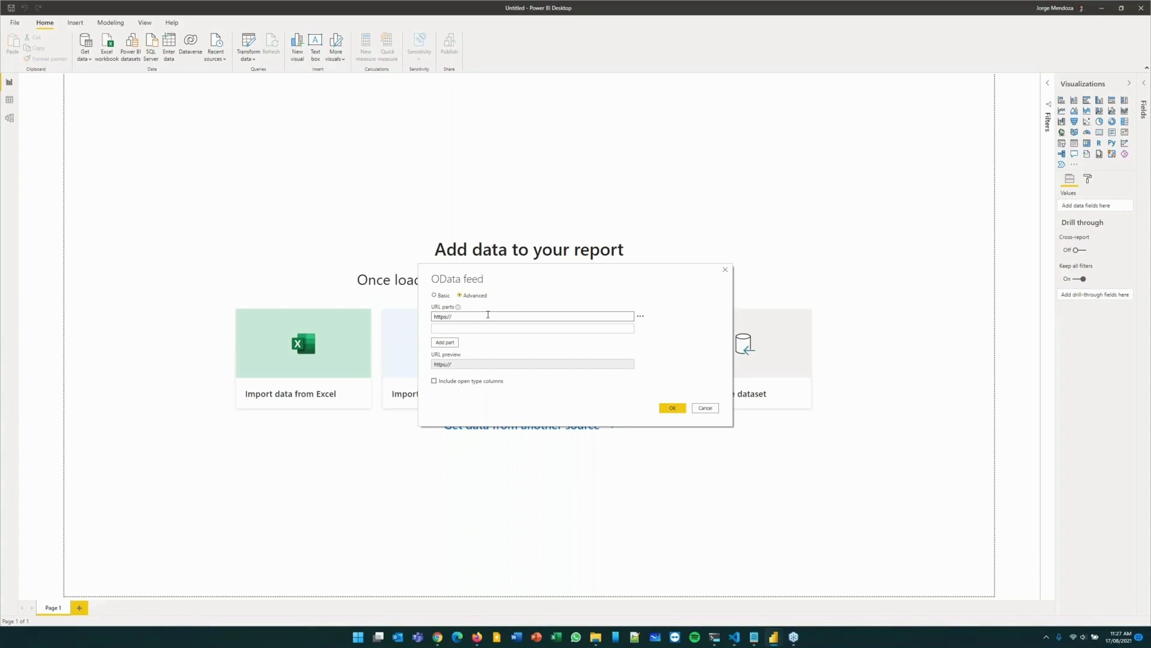
type("odata.poc-minerva.cloud.jedox.com/SalesDemo")
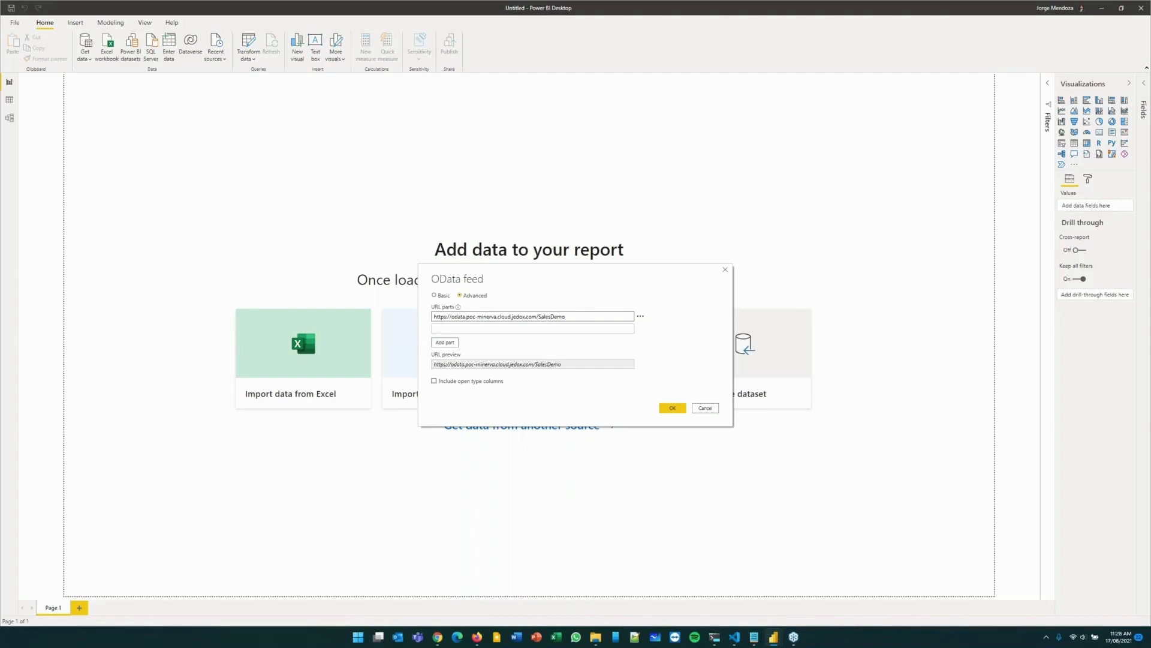
left_click(434, 381)
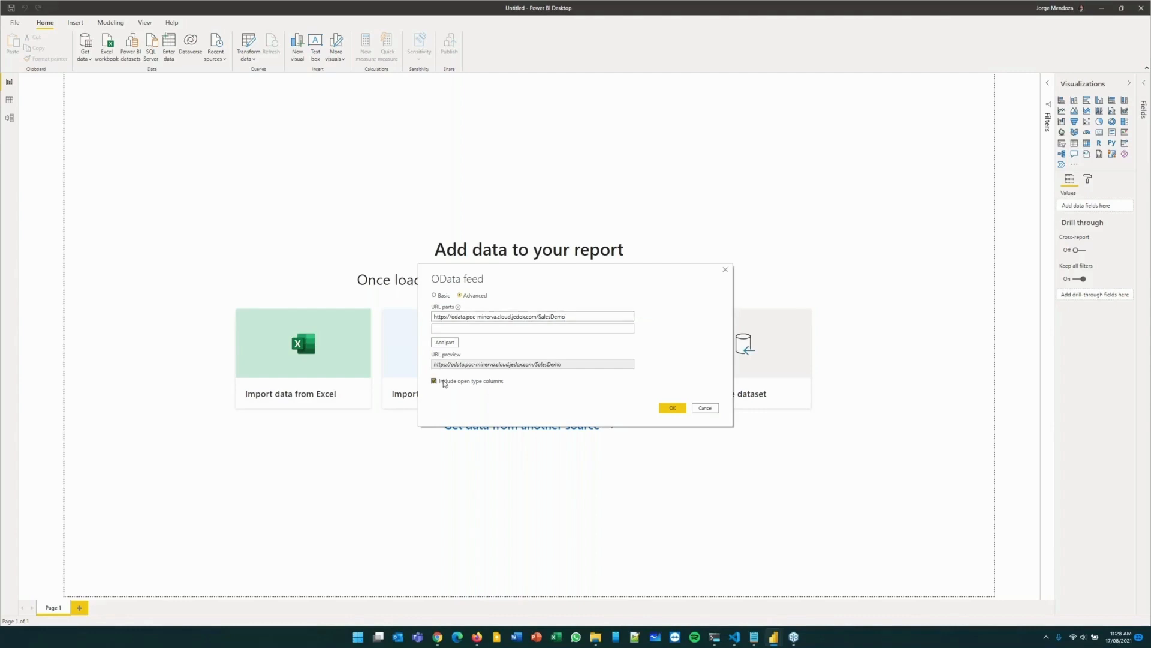
left_click(672, 408)
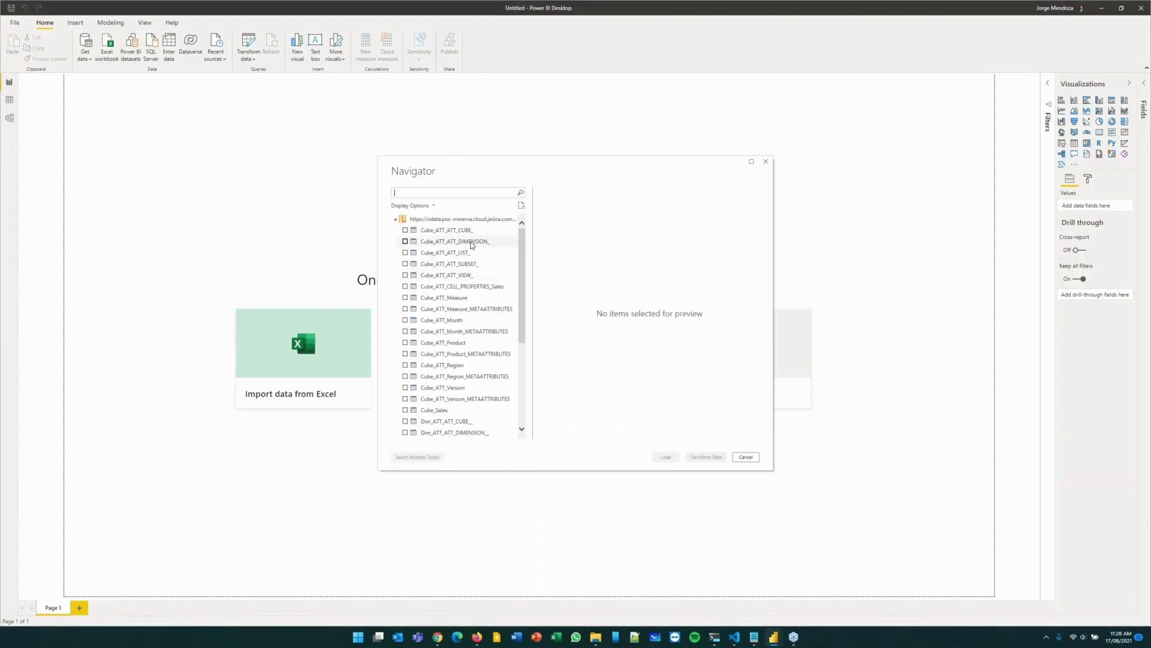
Select the Cube_Sales table, widen the Navigator to preview all its columns, and open the table for data transformation.
scroll(471, 245, "down", 3)
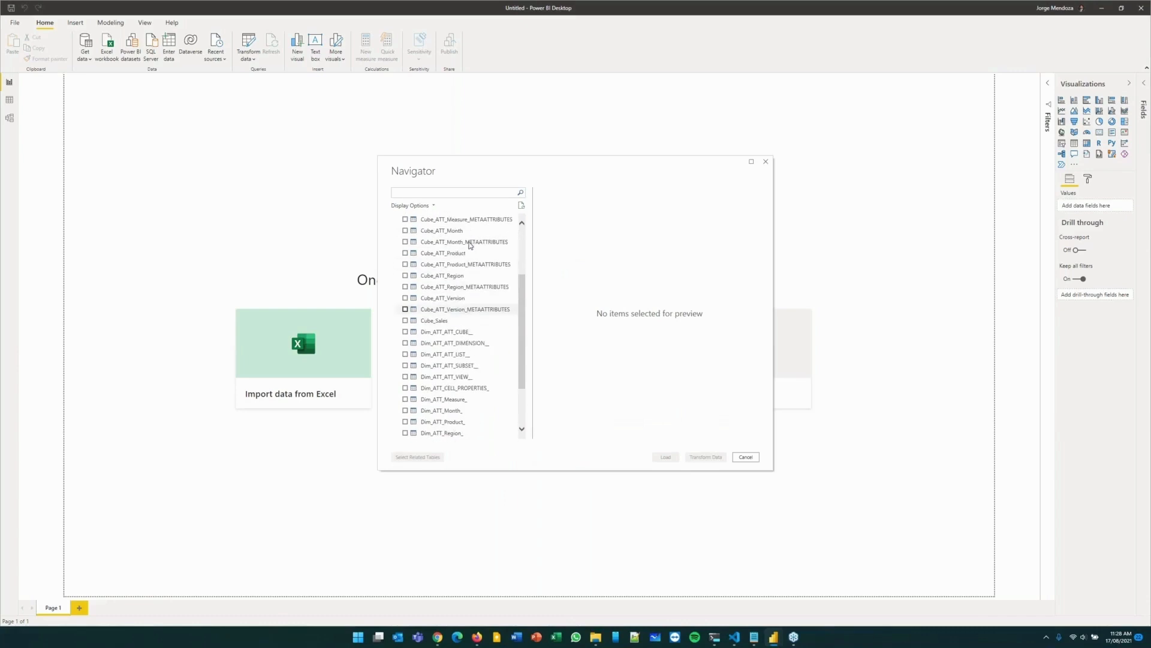
scroll(465, 244, "down", 2)
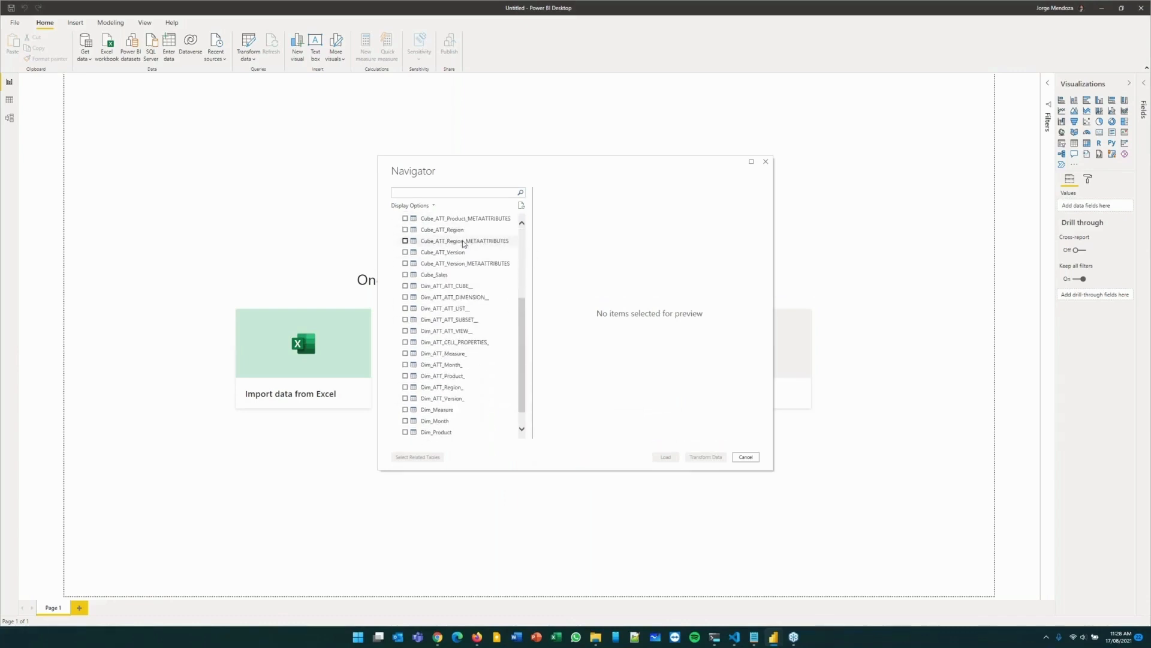
left_click(405, 275)
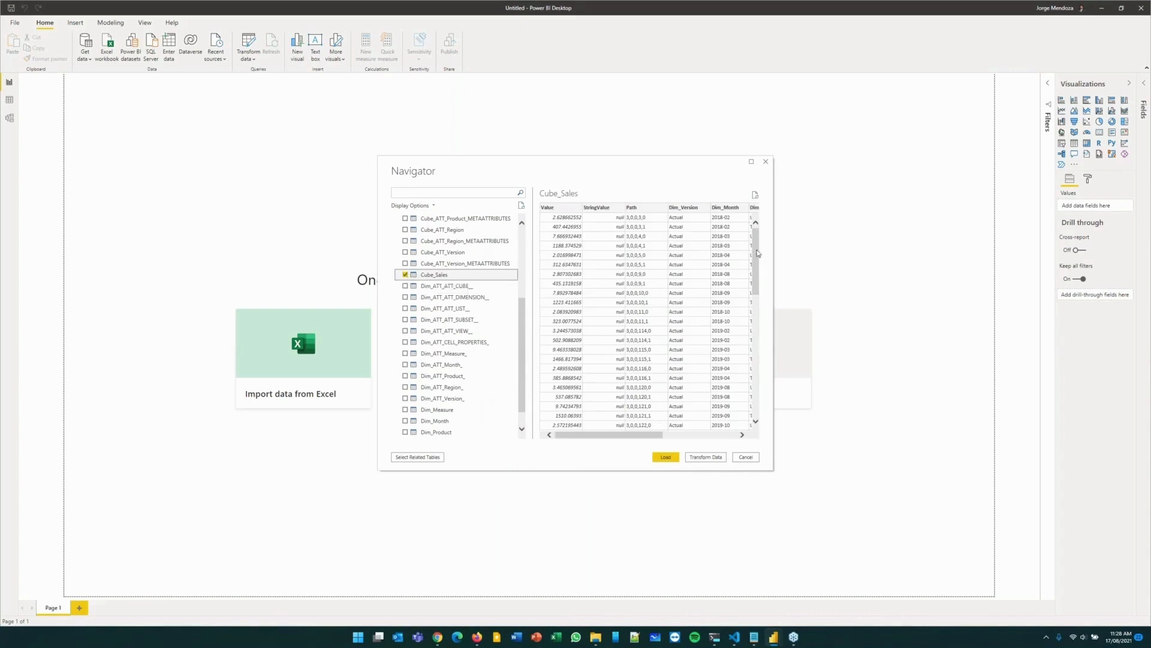
left_click_drag(774, 253, 963, 253)
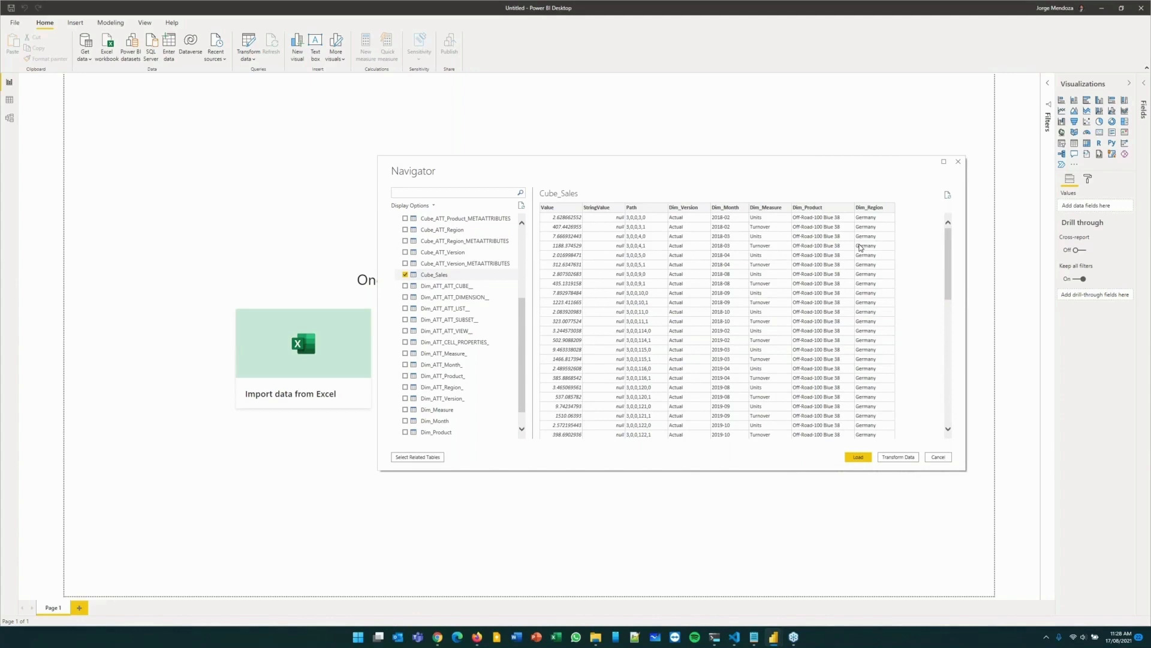
left_click(899, 458)
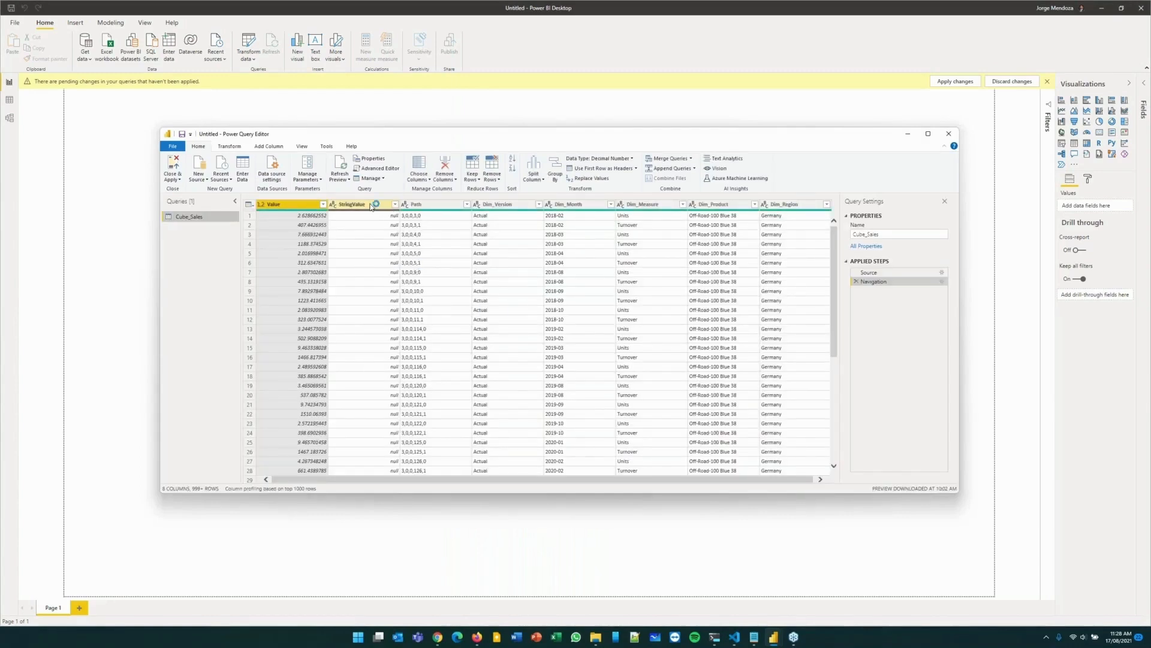
Remove the StringValue column from the Cube_Sales query.
left_click(369, 206)
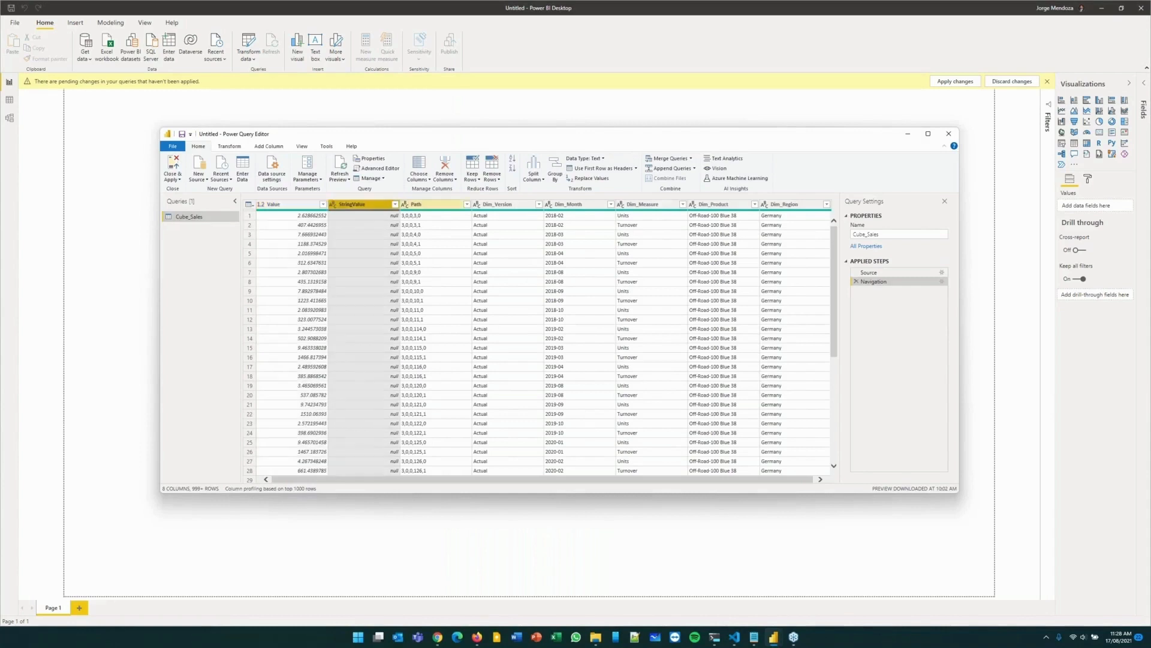
left_click(446, 167)
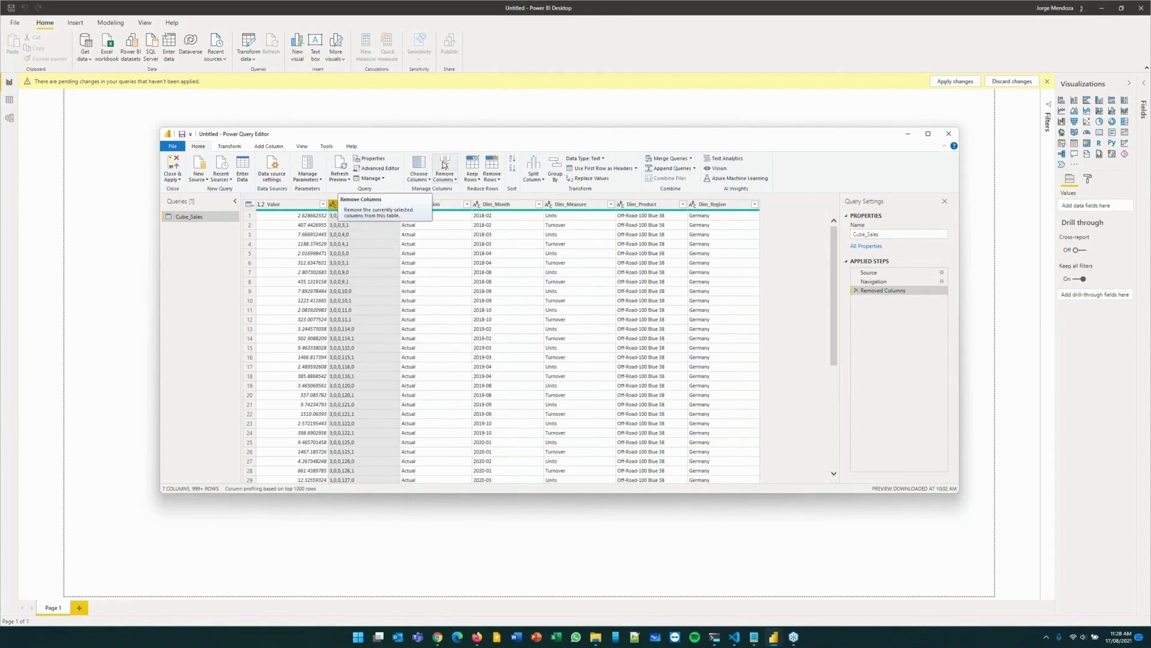
Examine the version values in the Dim_Version column down the rows of the Cube_Sales data.
left_click(448, 262)
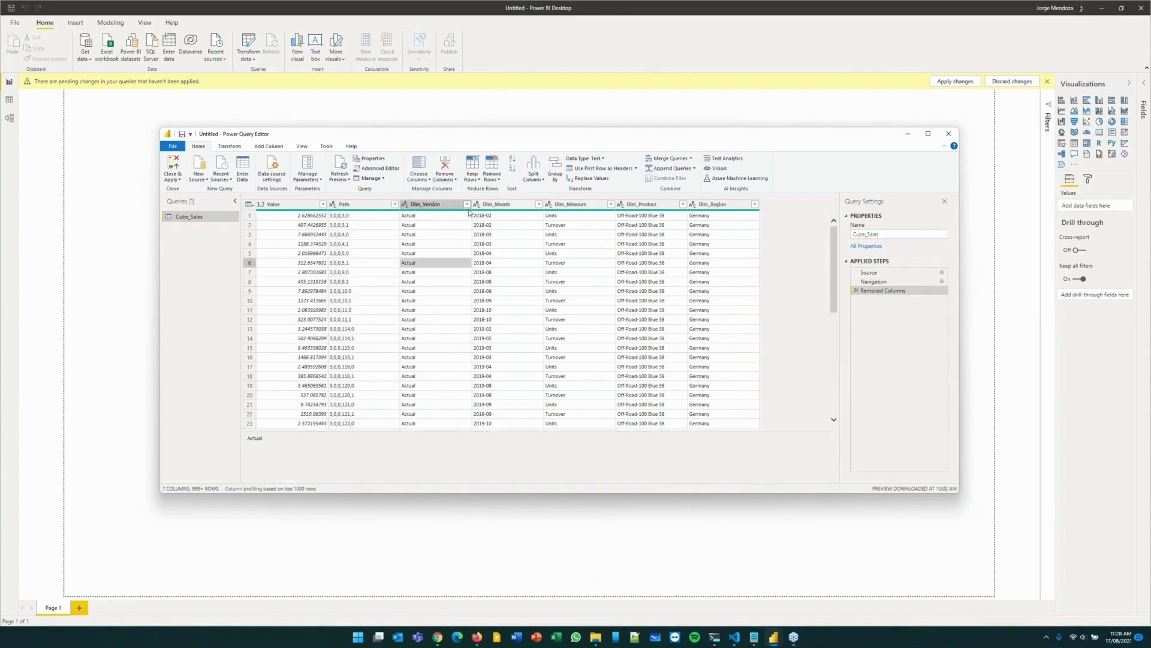
scroll(456, 239, "down", 6)
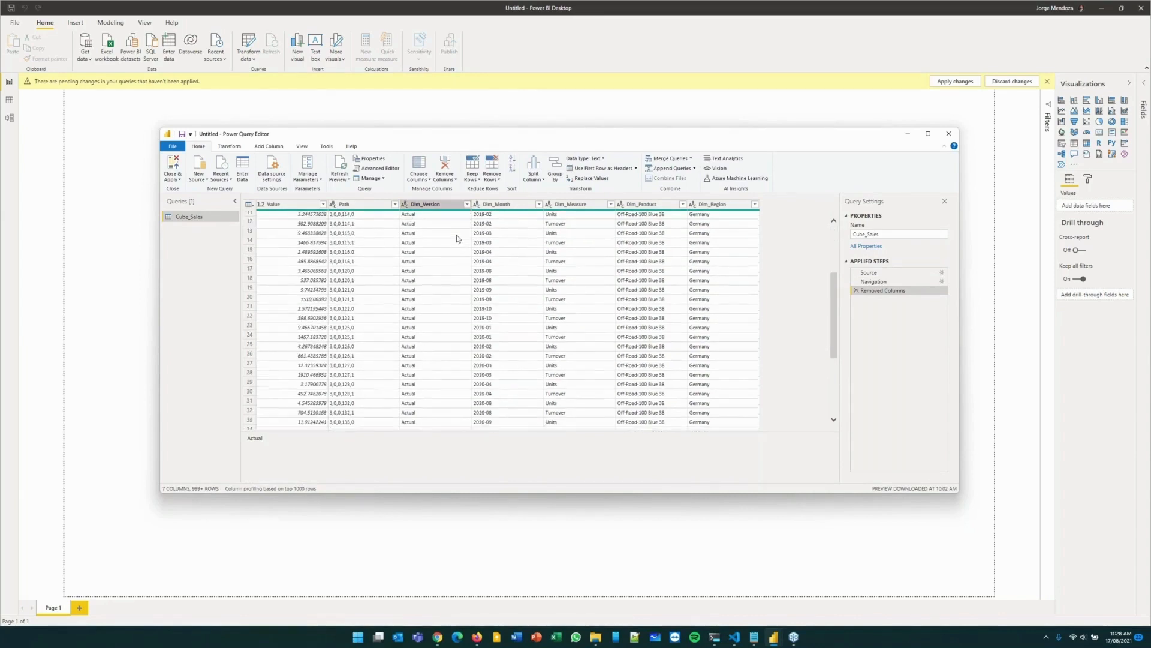
scroll(456, 238, "down", 3)
left_click(430, 326)
left_click(434, 283)
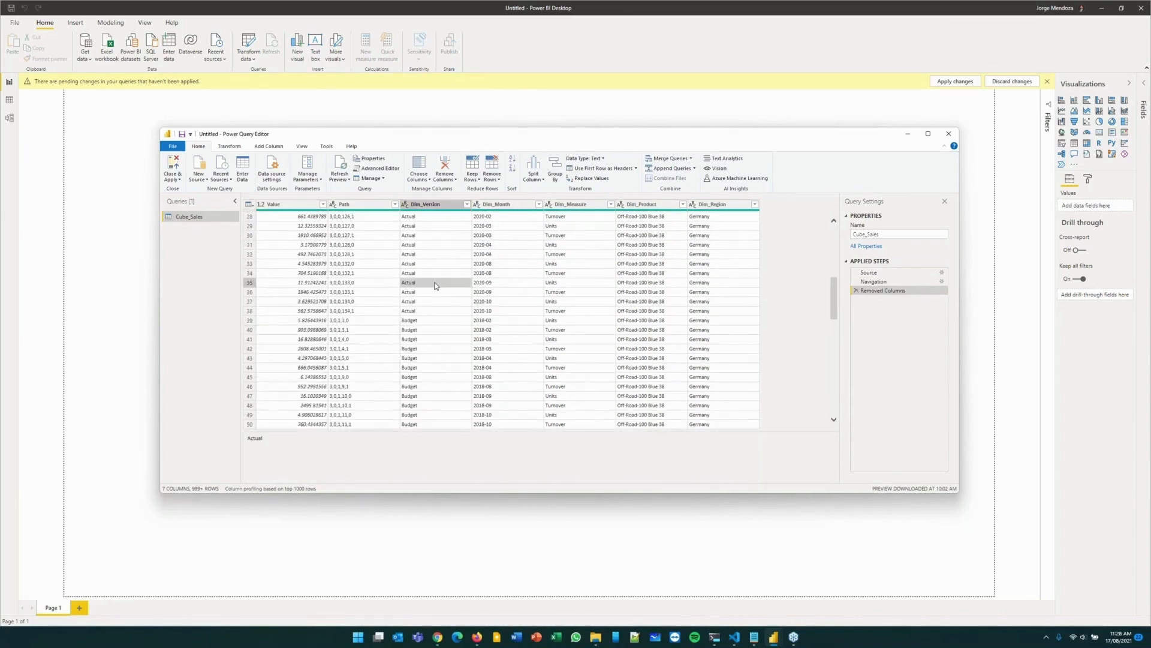
scroll(435, 286, "down", 13)
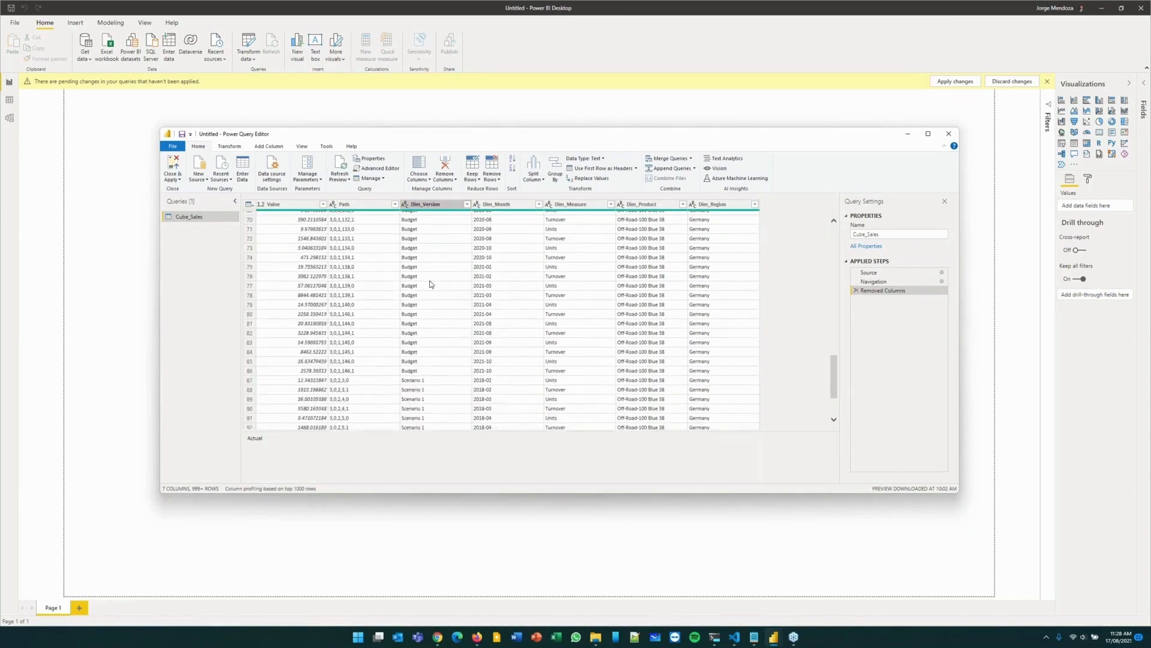
scroll(430, 283, "down", 2)
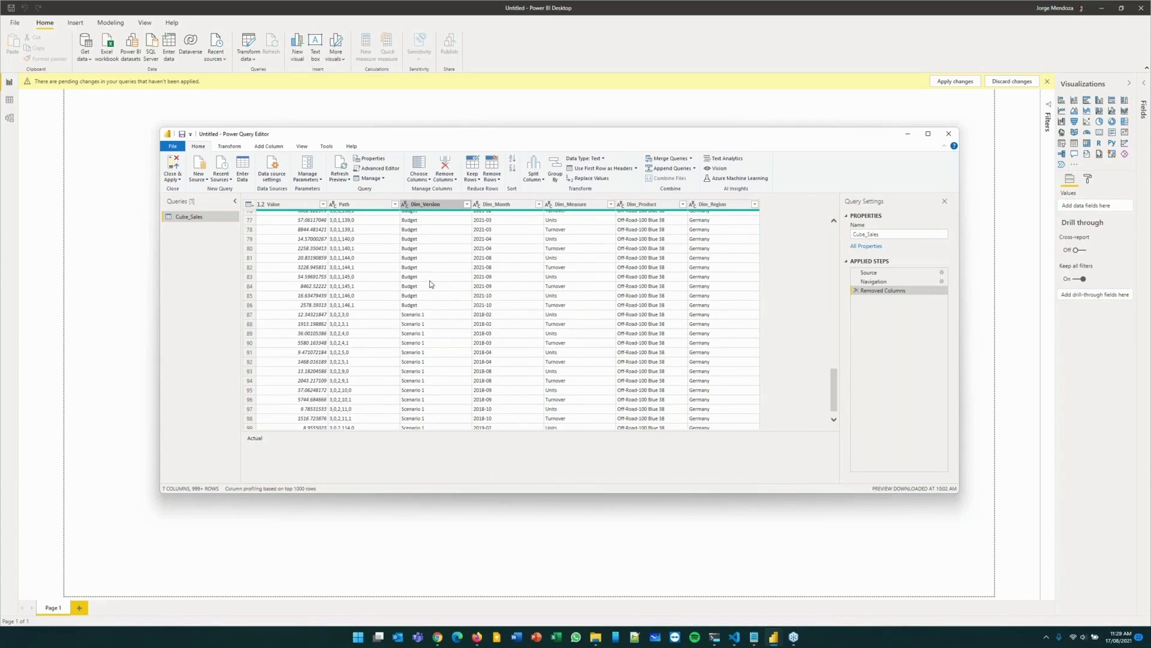
scroll(430, 284, "down", 1)
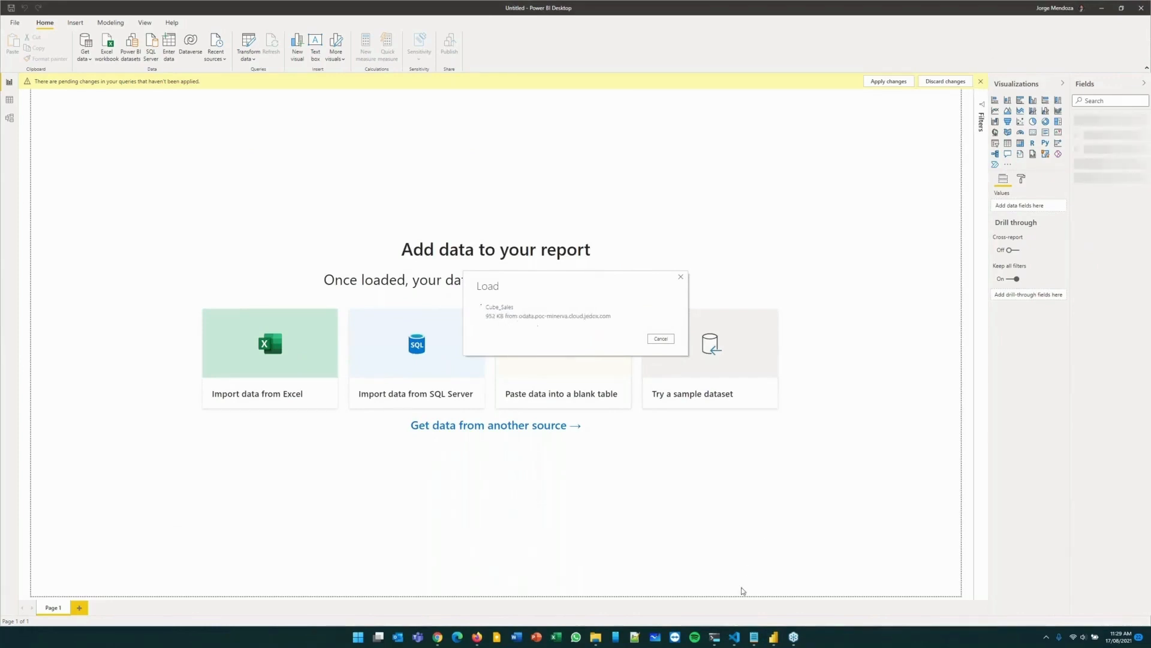
Switch to the Sales Planning - Bottom-Up report in Power BI Desktop and expand its list of fields.
mouse_move(776, 640)
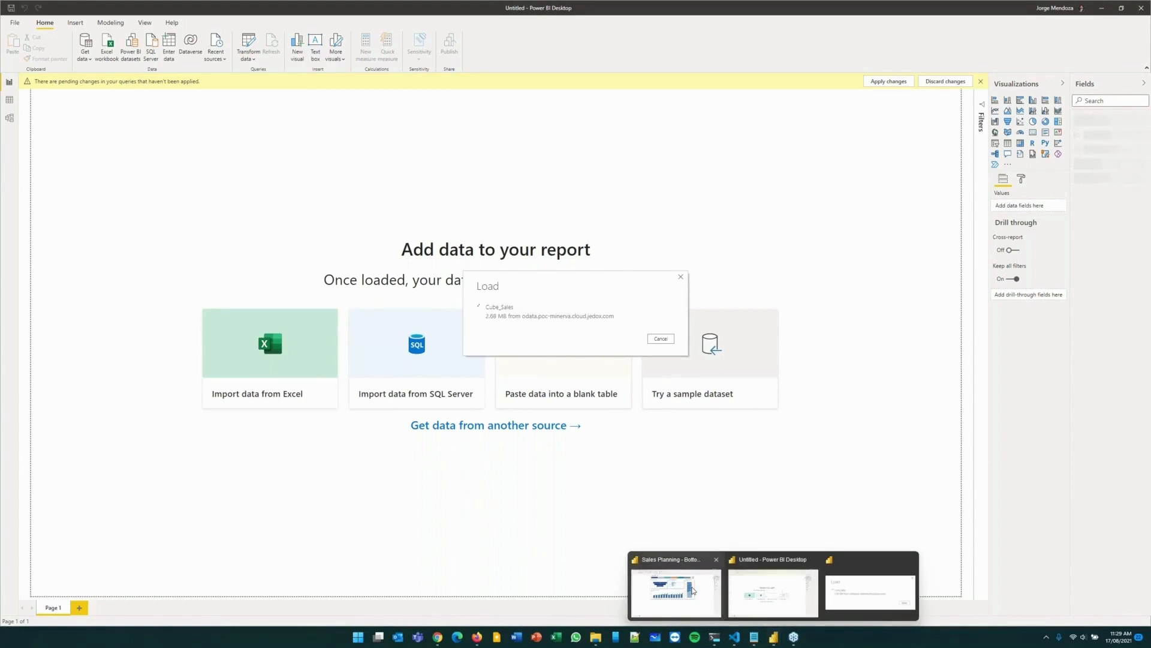
left_click(692, 591)
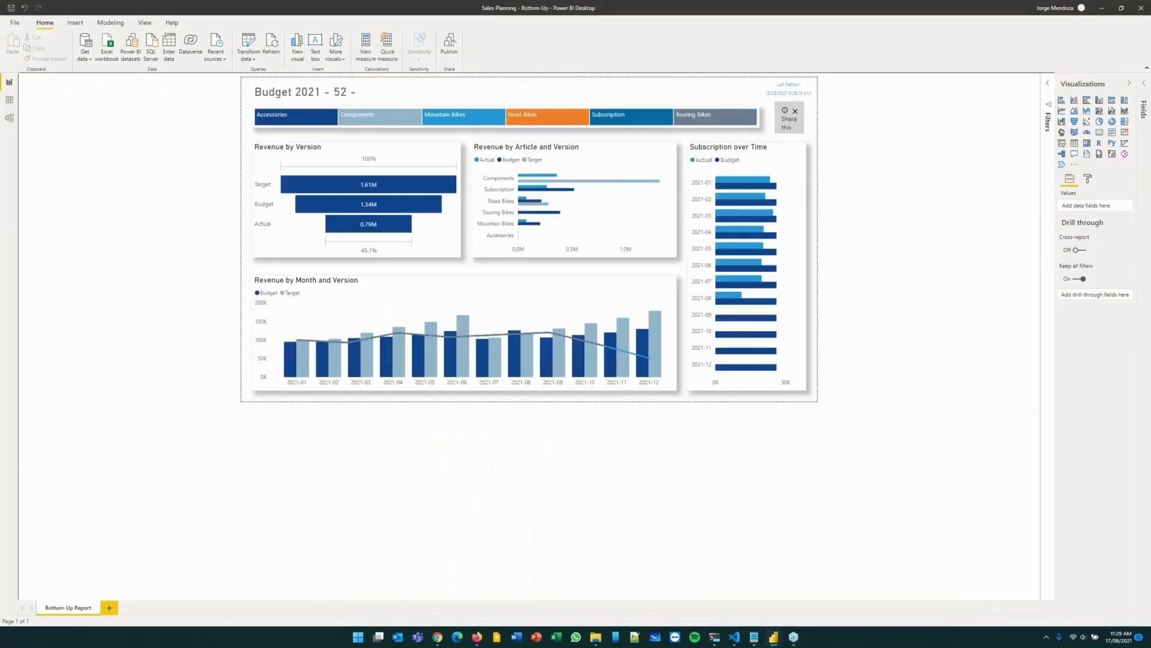
left_click(1143, 83)
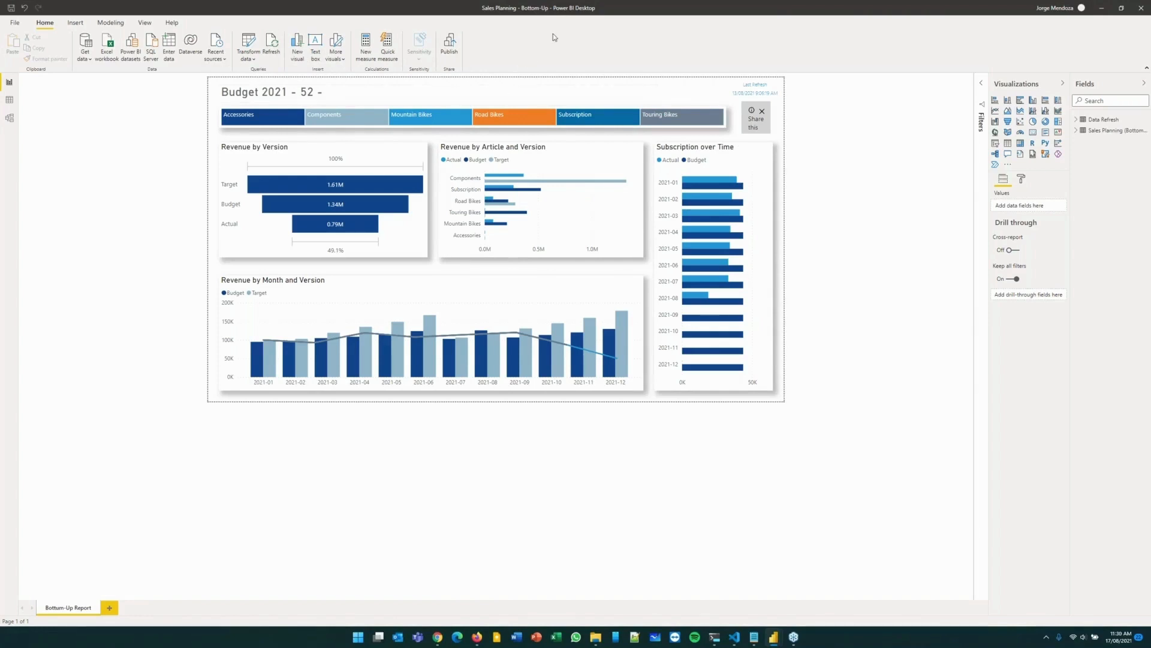
Save the Sales Planning report and bring up the publish destinations with Jedox & PowerBI selected, without publishing.
left_click(449, 46)
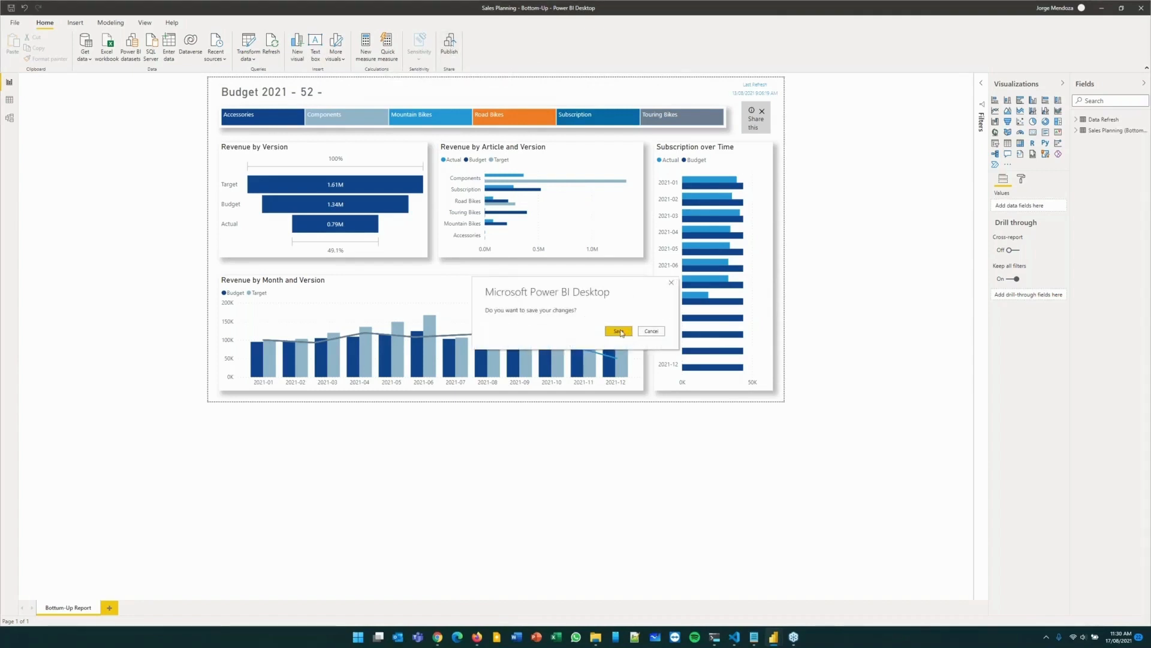
left_click(619, 332)
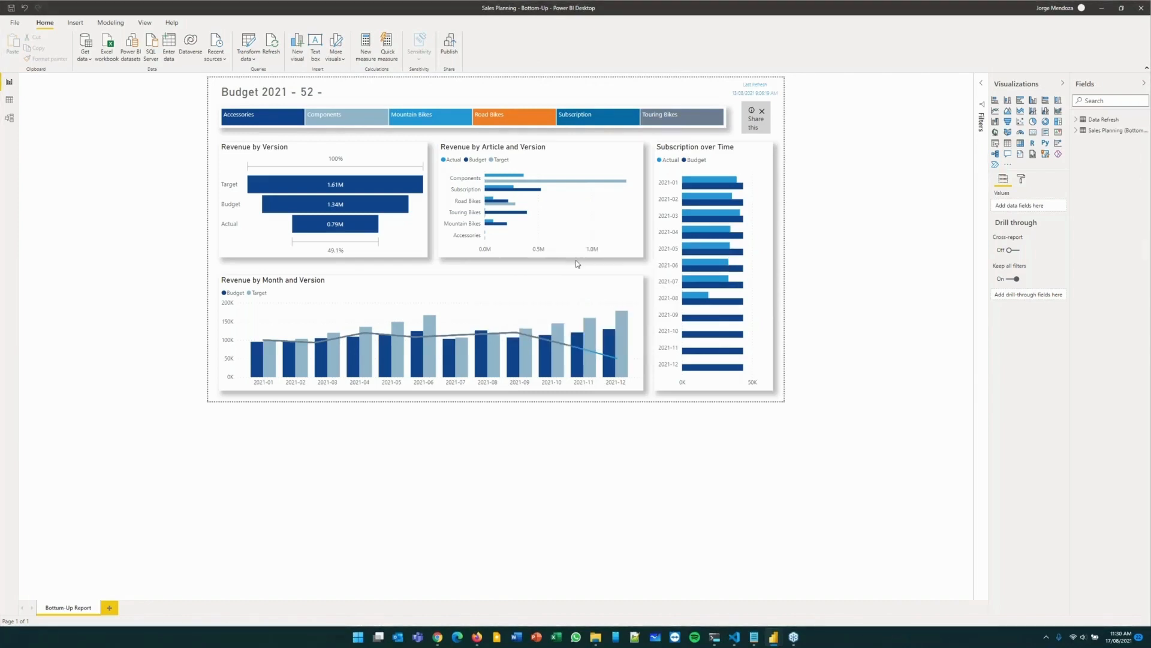
left_click(498, 307)
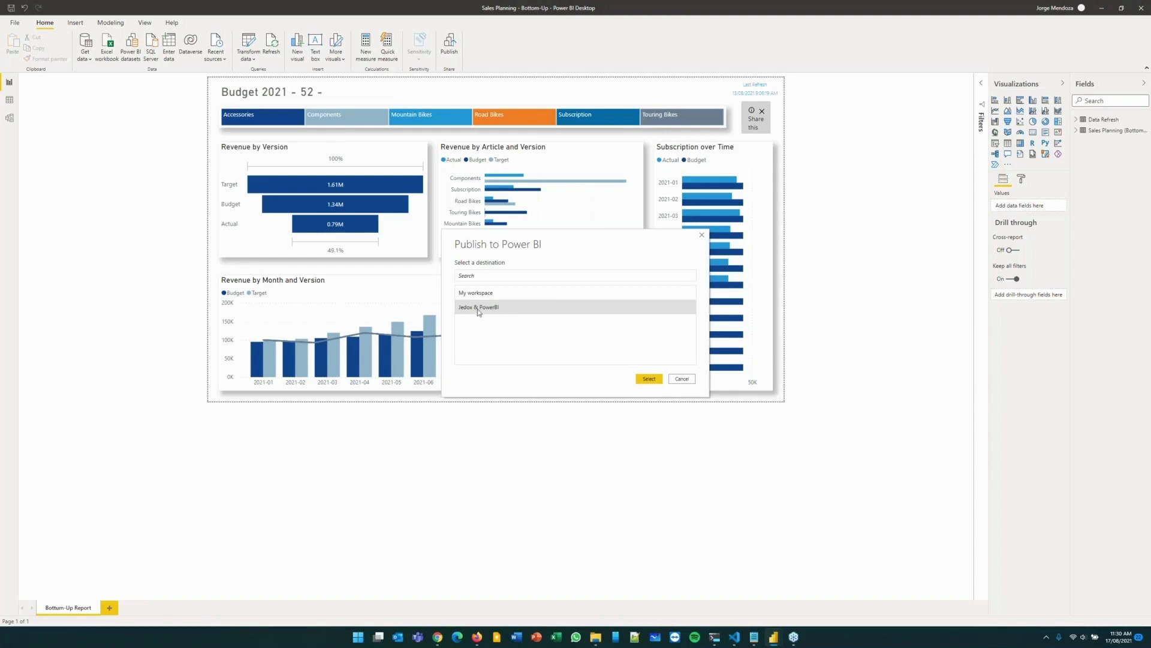
left_click(682, 379)
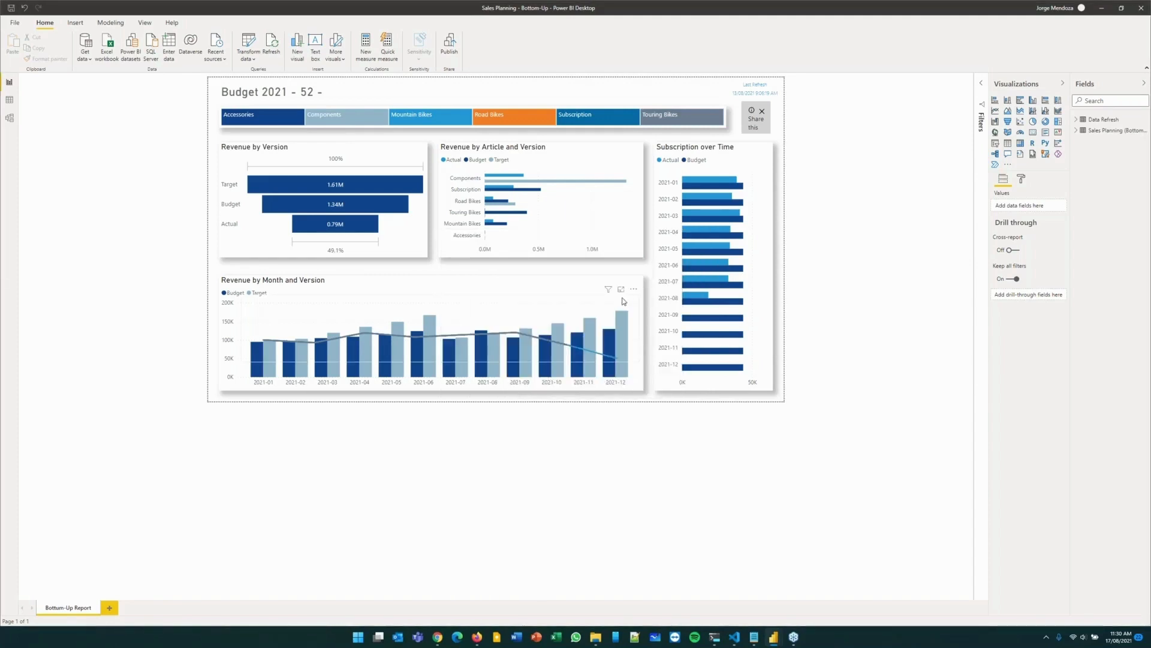
Switch to the Power BI service in the browser and open the Jedox & PowerBI workspace.
left_click(478, 637)
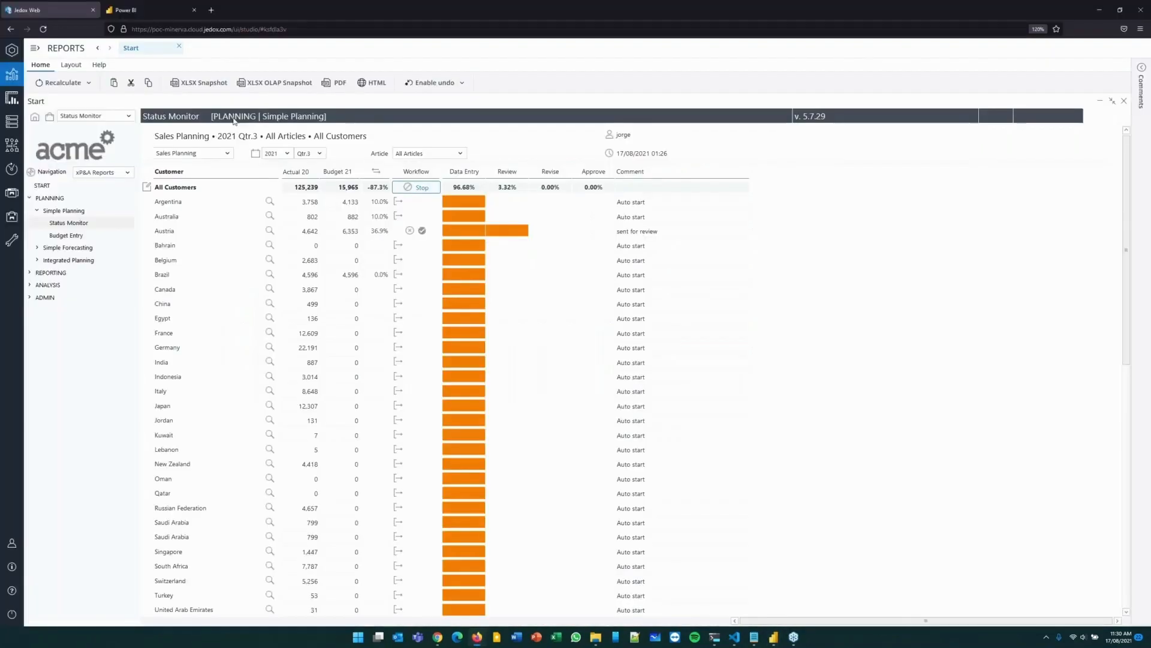
left_click(161, 18)
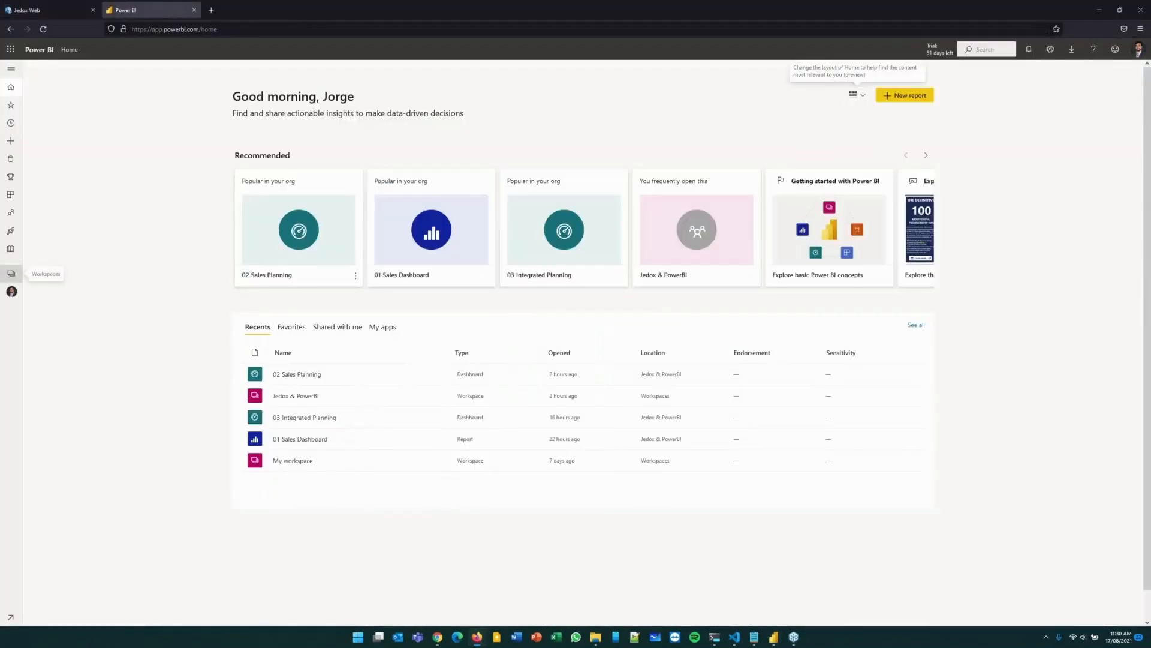
left_click(11, 273)
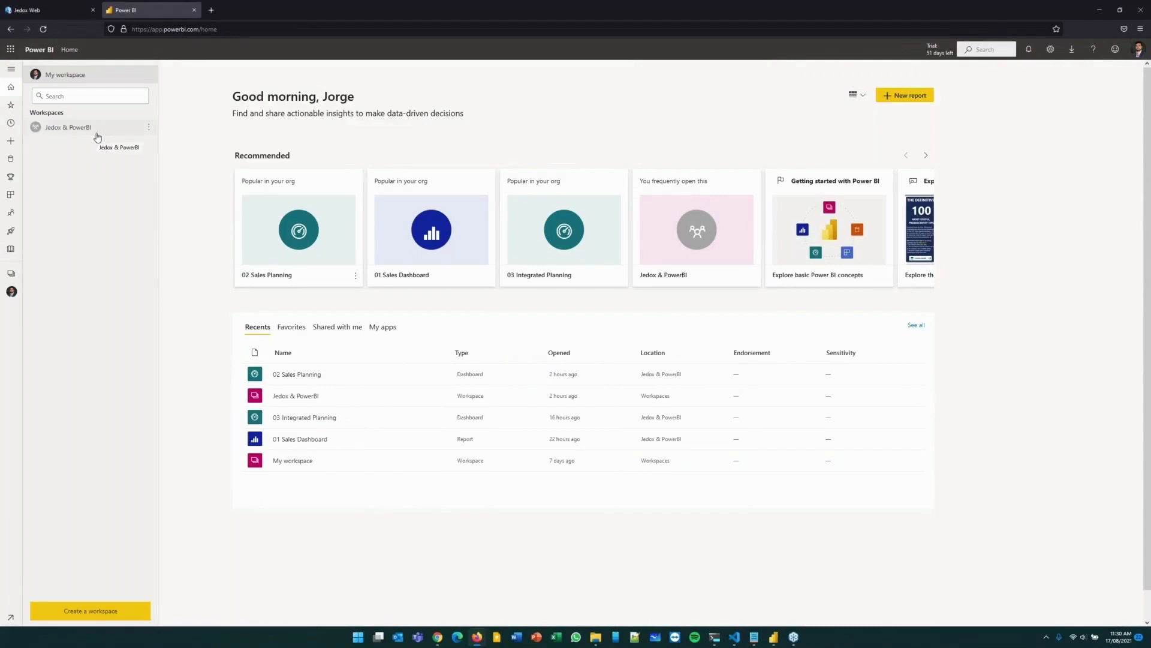
left_click(93, 133)
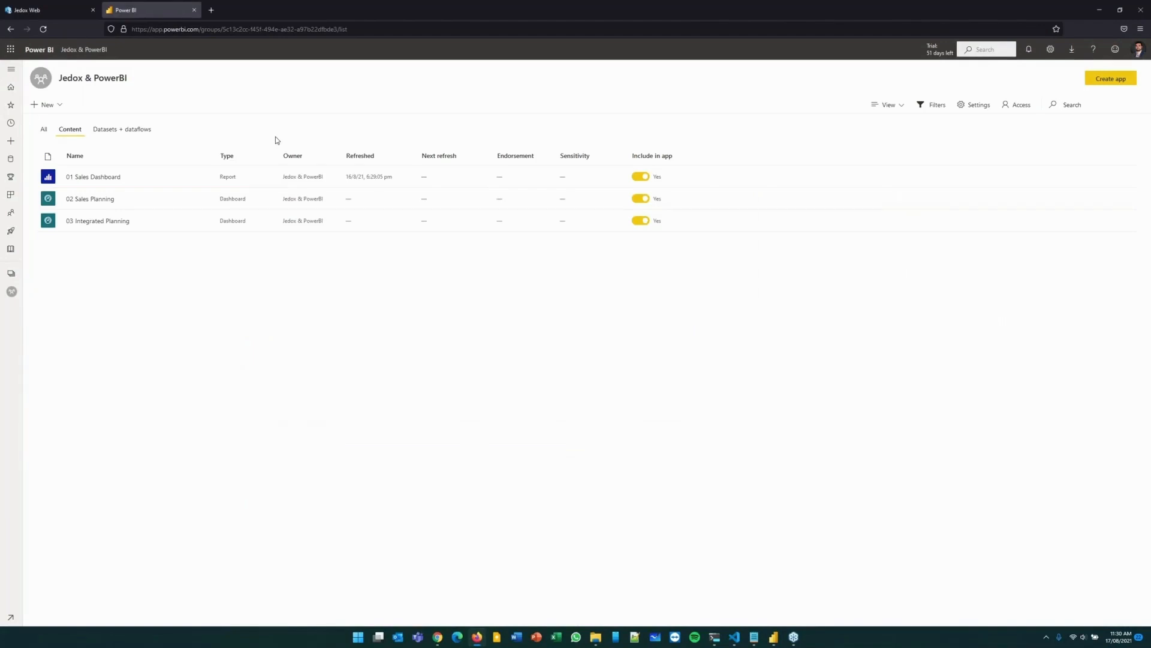
Open the 01 Sales Dashboard report in a new tab, filter it by Mountain Bikes, and clear that filter.
middle_click(94, 177)
left_click(248, 11)
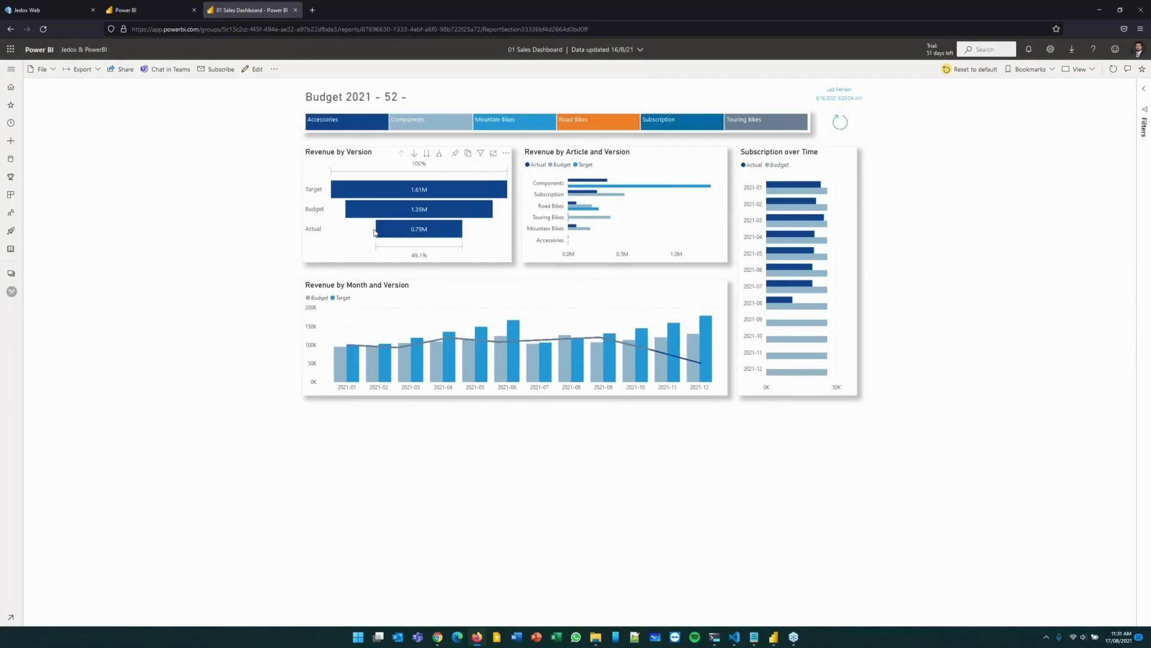
left_click(527, 122)
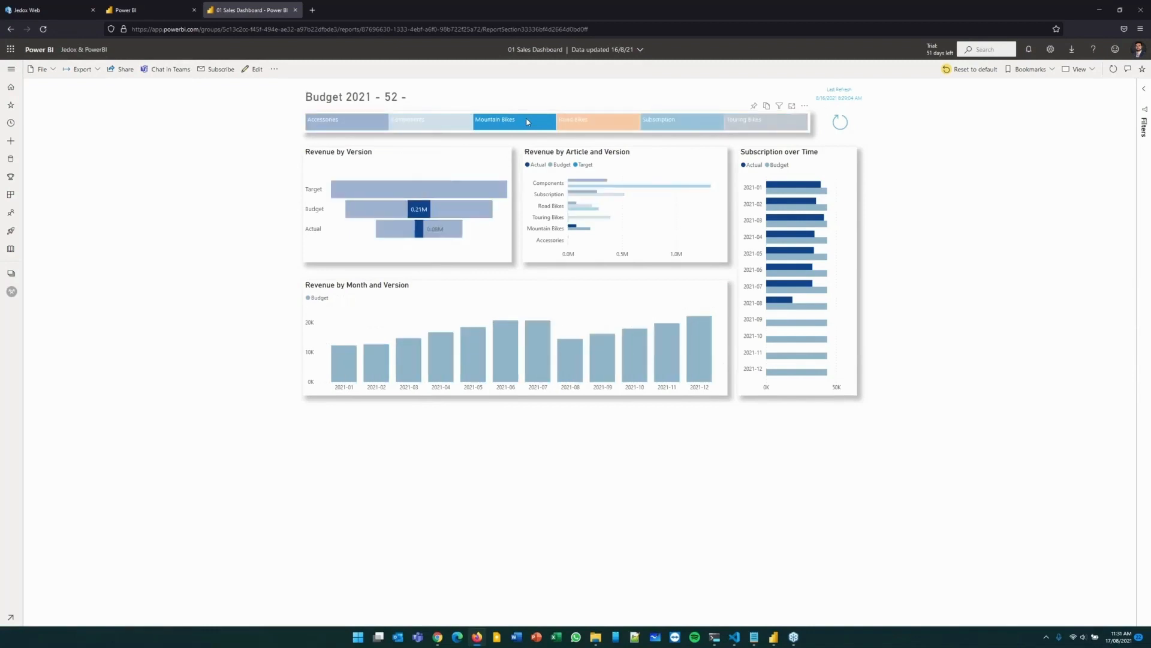
left_click(528, 122)
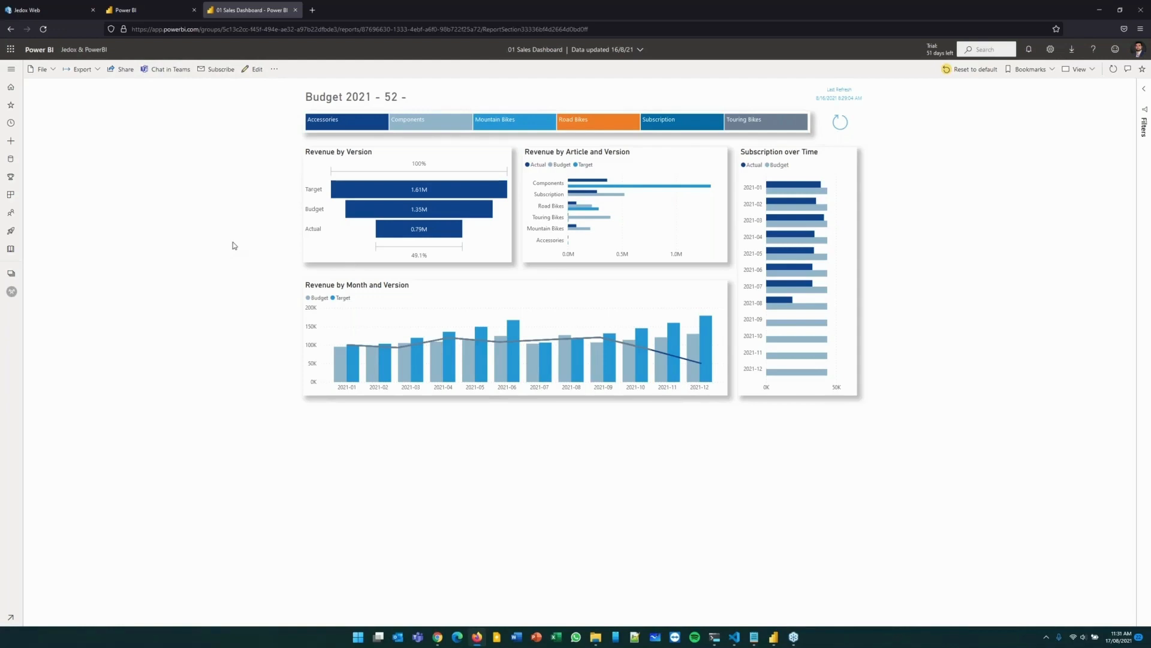
Switch back to the Sales Planning - Bottom-Up report in Power BI Desktop and connect to the recent Snowflake source.
mouse_move(778, 624)
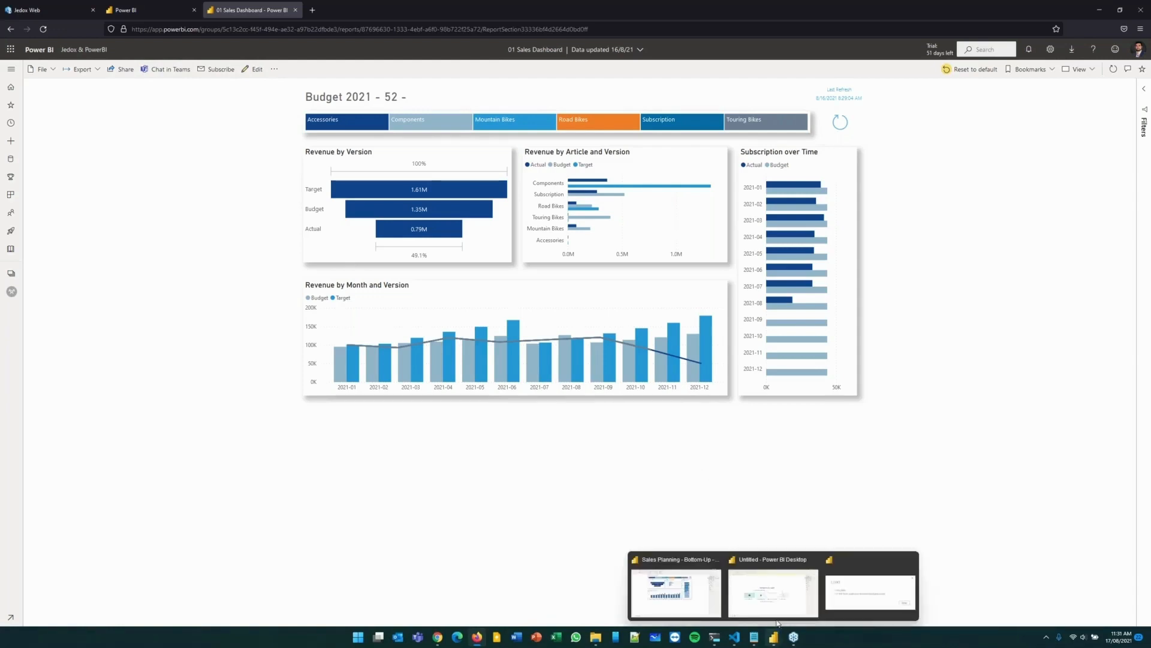
left_click(694, 584)
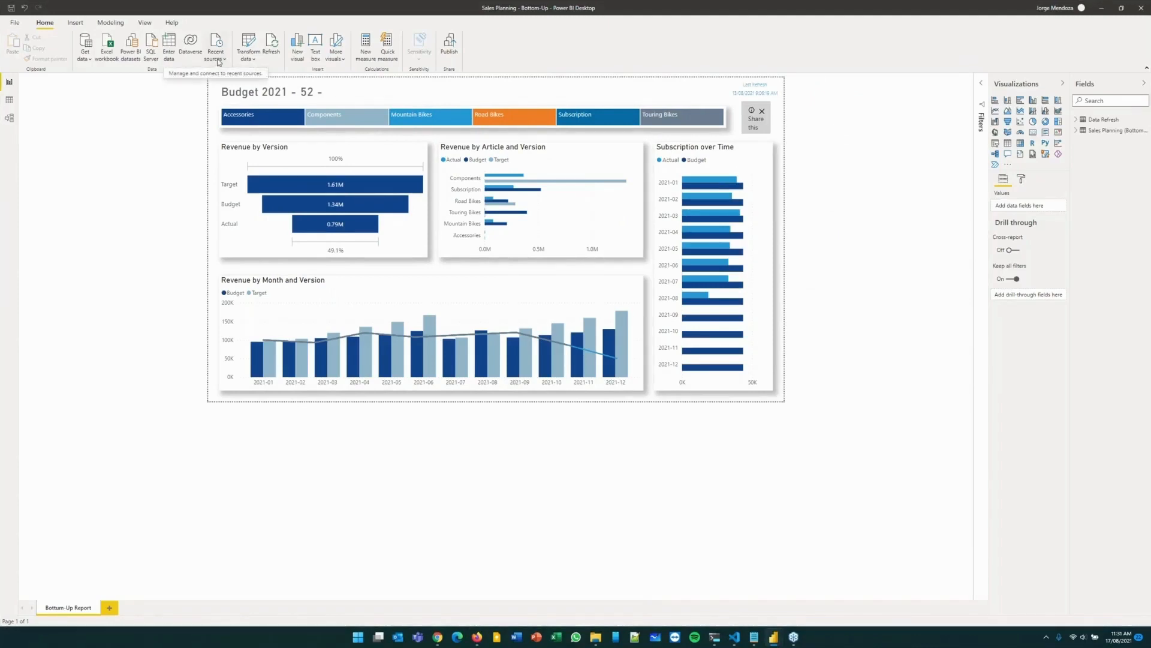
left_click(218, 60)
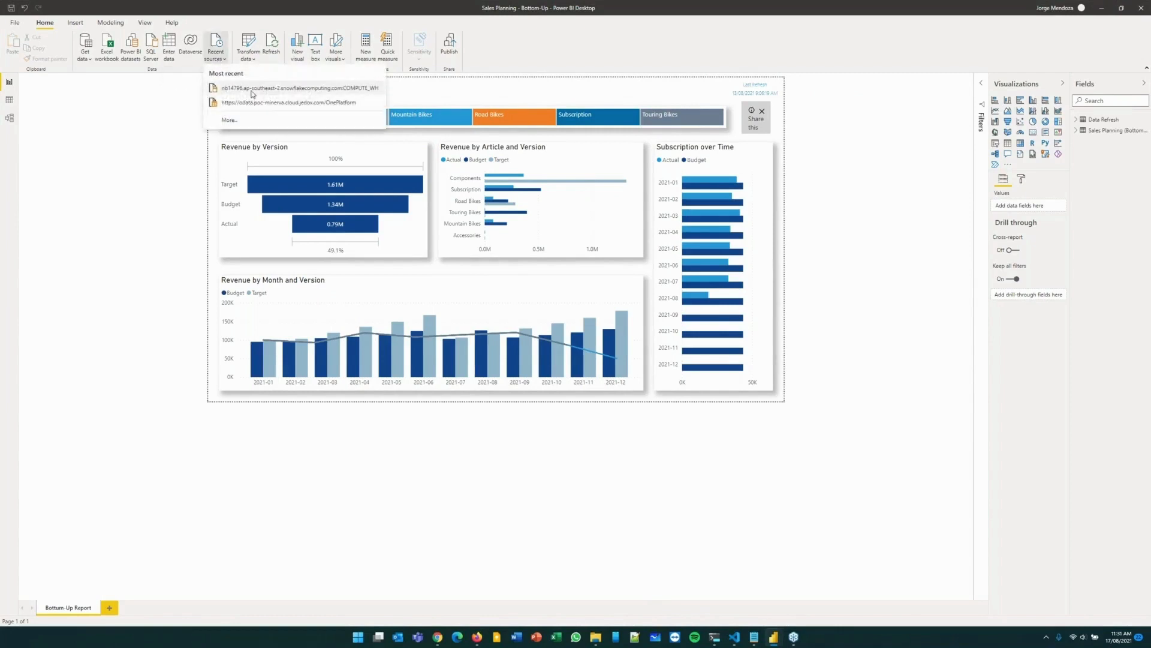
left_click(252, 90)
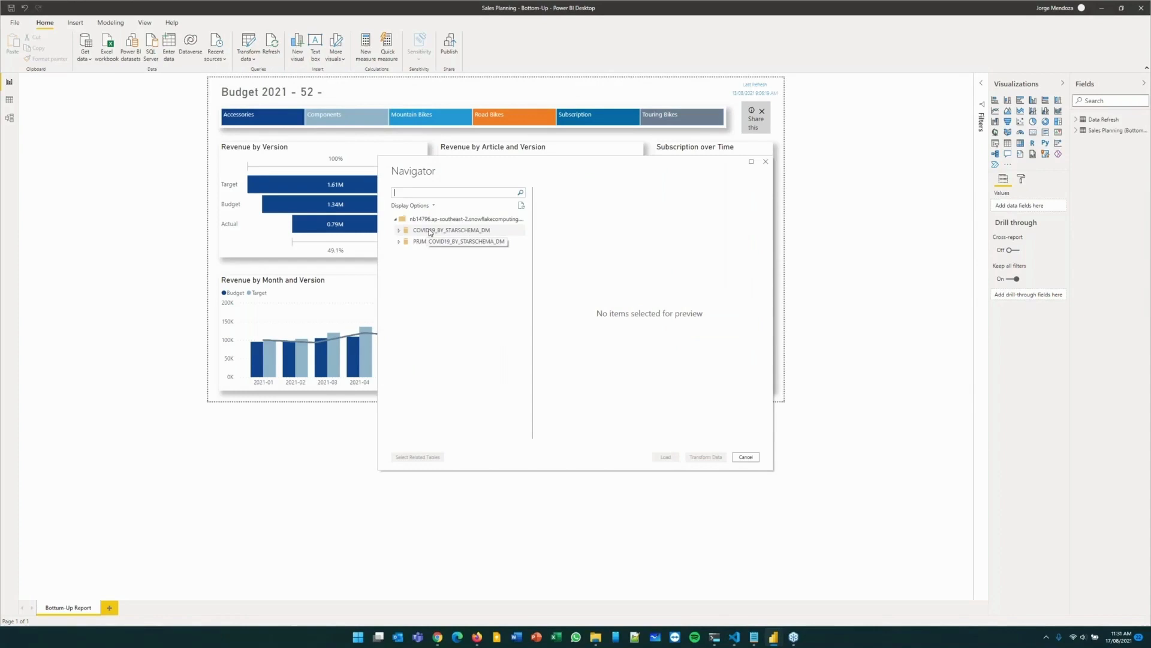
Load the COVID_19 table from the PUBLIC schema of the PRJM database using a DirectQuery connection.
left_click(399, 241)
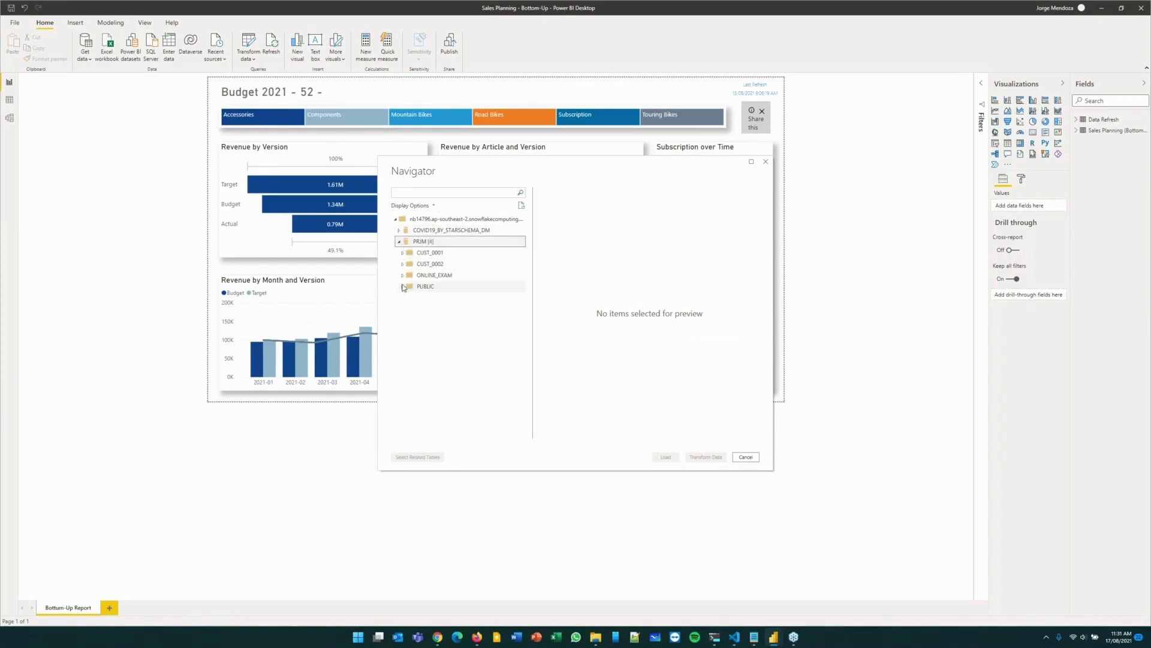
left_click(402, 286)
left_click(412, 297)
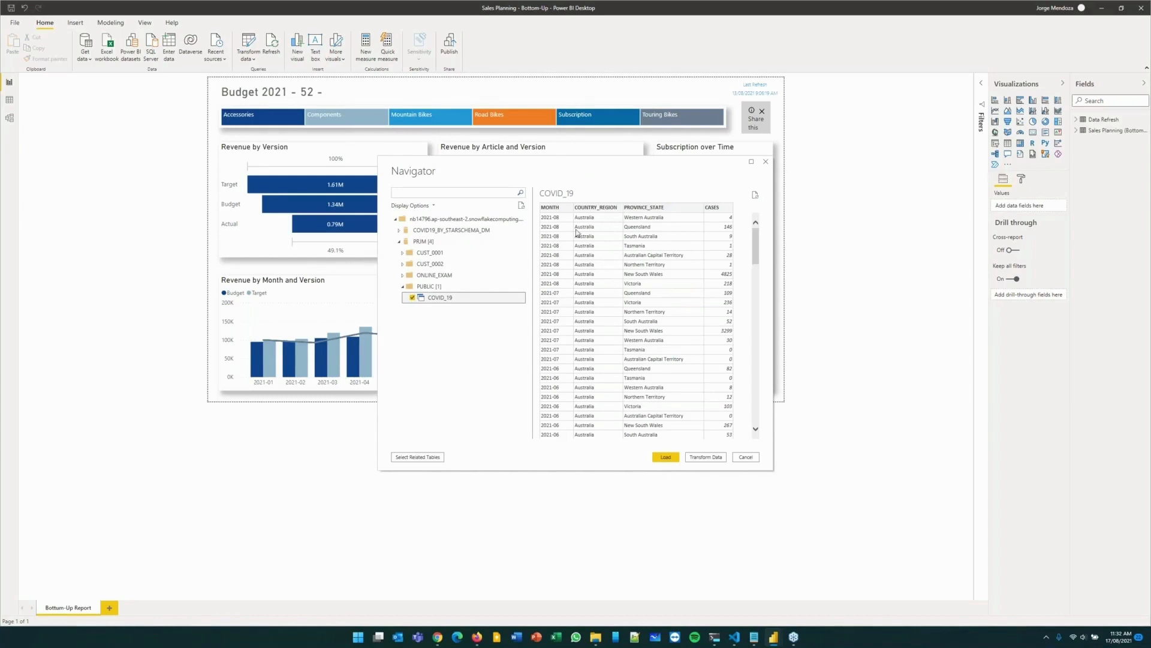
left_click(667, 457)
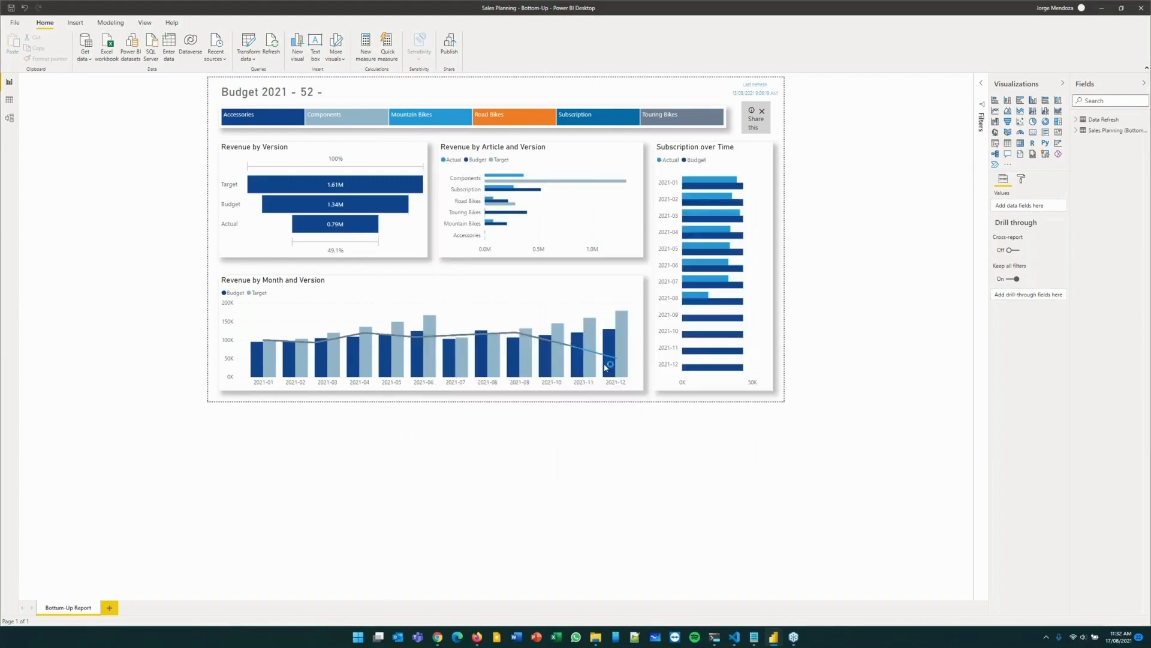
left_click(499, 319)
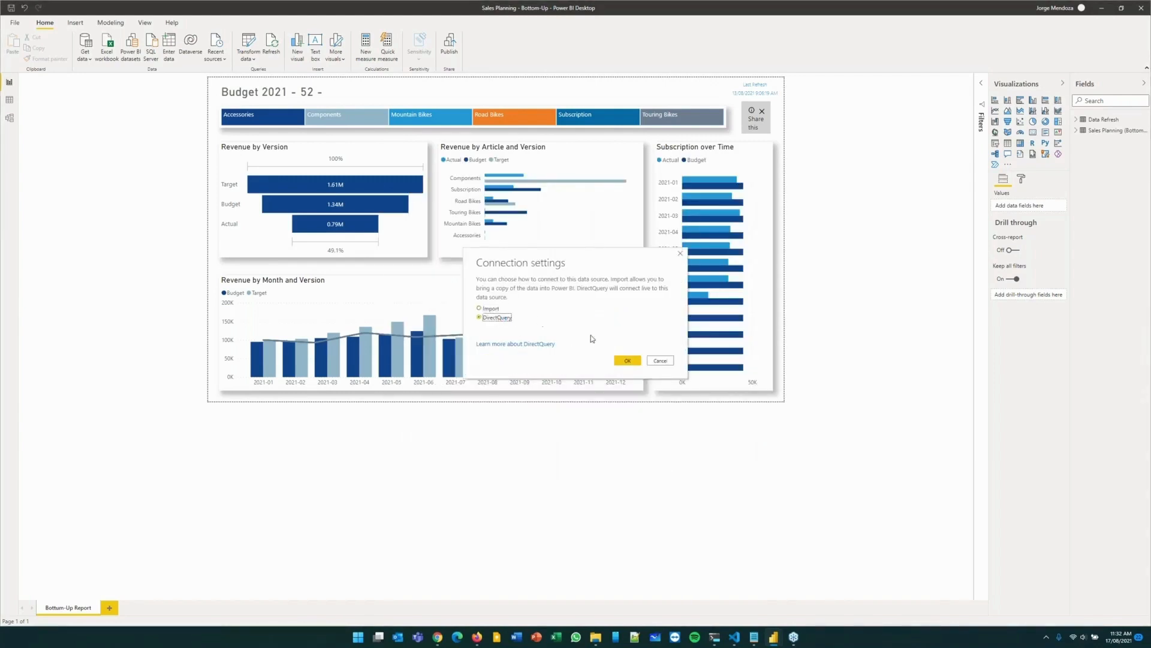
left_click(628, 361)
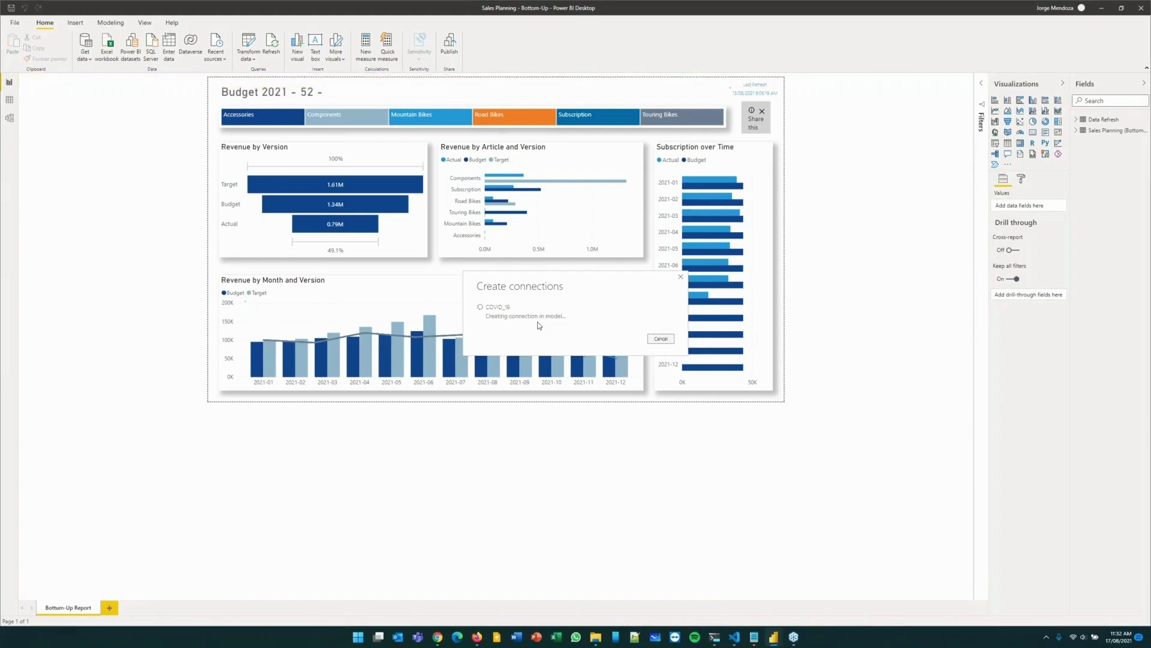
Relate COVID_19 MONTH to Sales Planning Month as an active many-to-many relationship filtering both ways, and return to the report view.
left_click(10, 117)
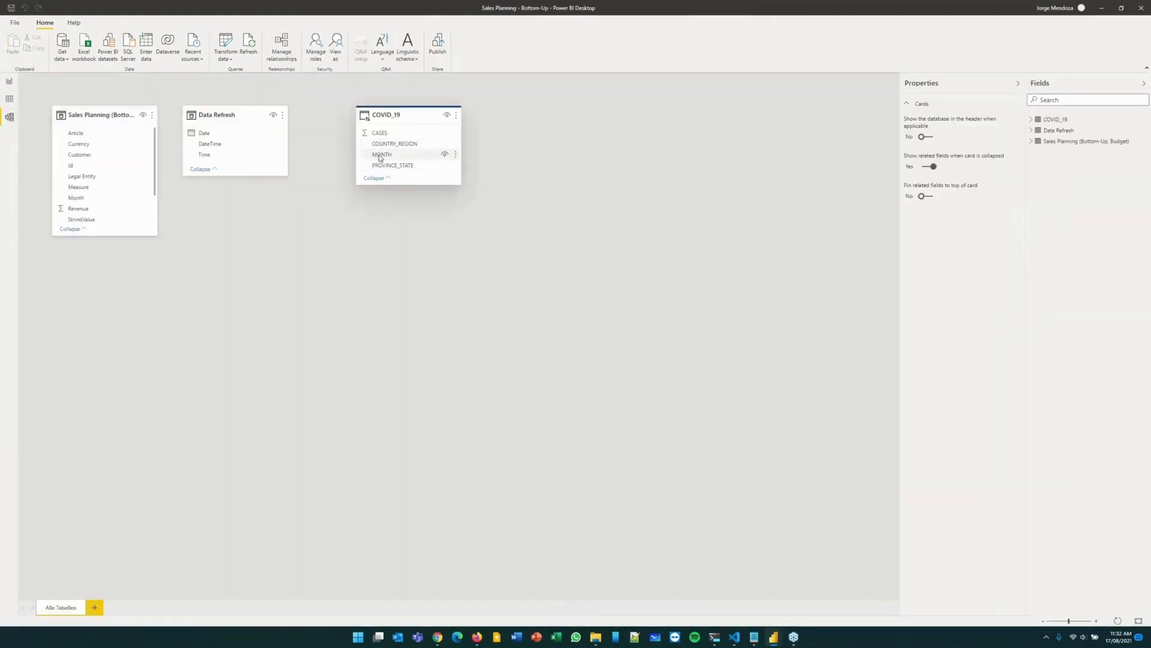
left_click_drag(382, 156, 93, 199)
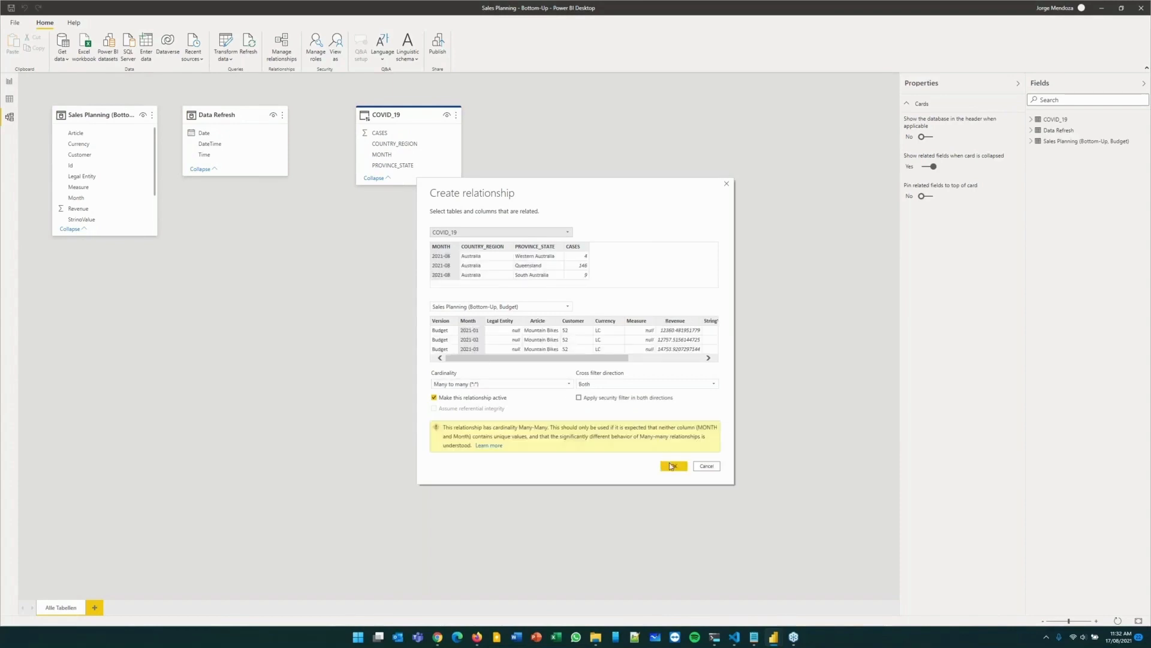
left_click(671, 466)
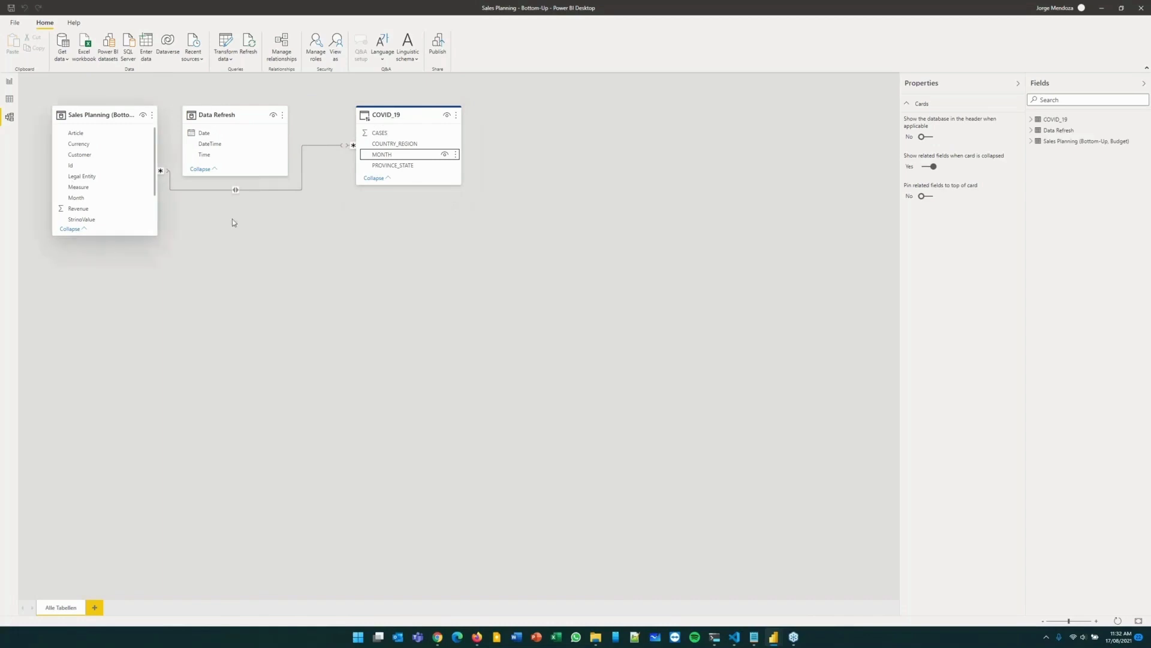
left_click(8, 83)
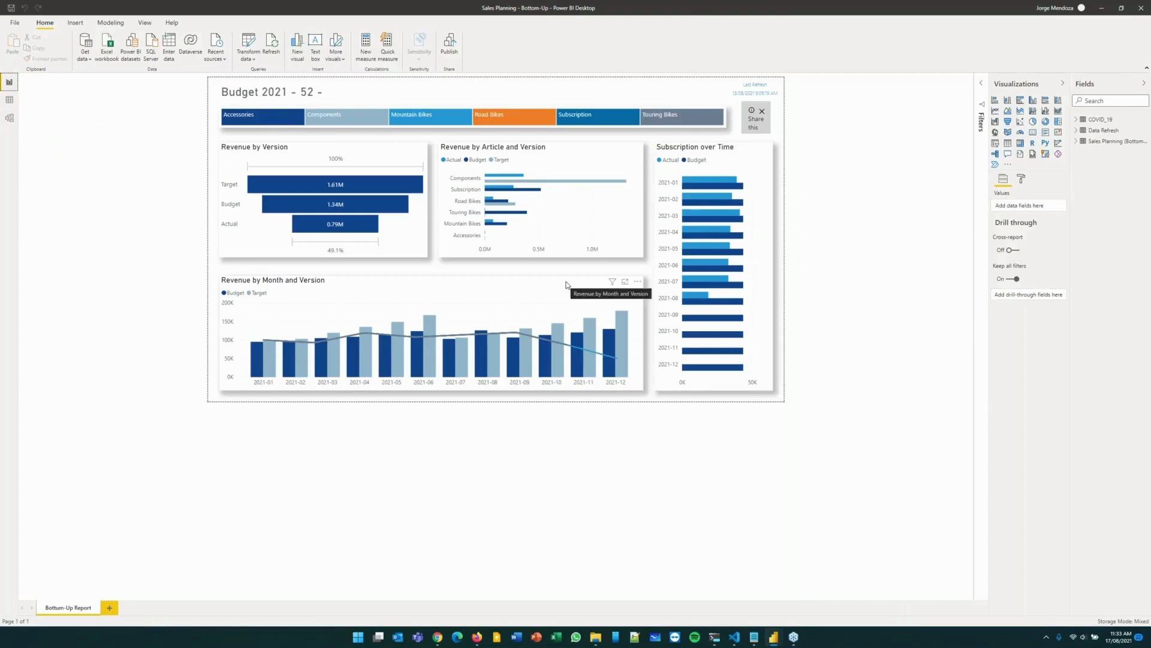
Add CASES from the COVID_19 table as line values in the Revenue by Month and Version chart.
left_click(380, 303)
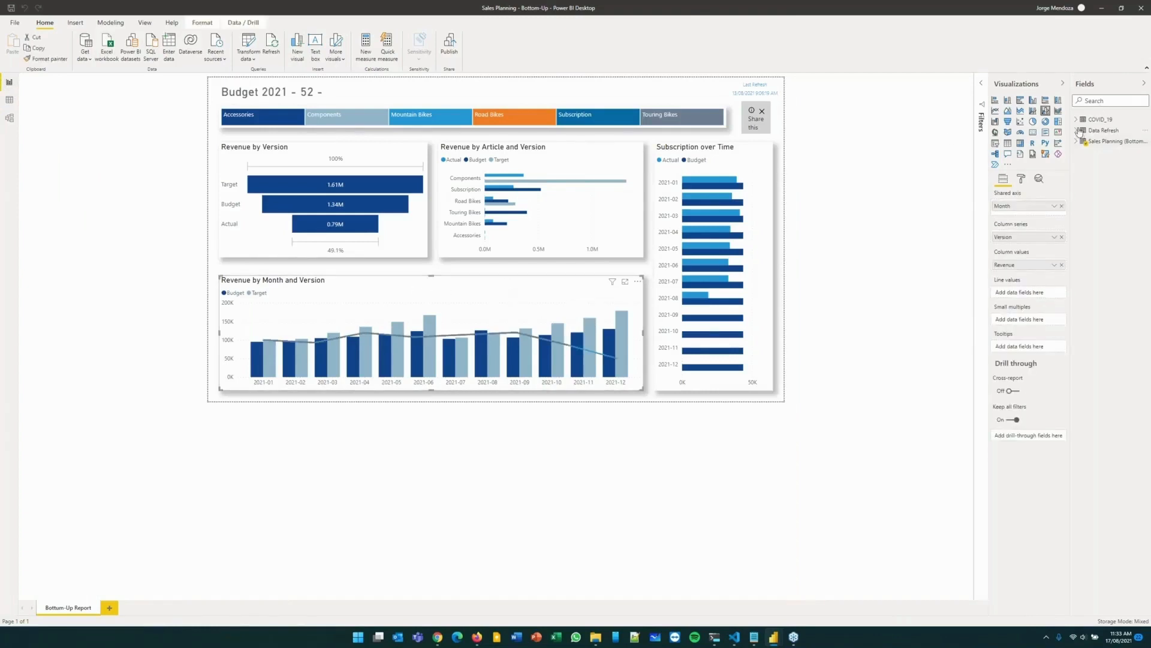
left_click(1081, 123)
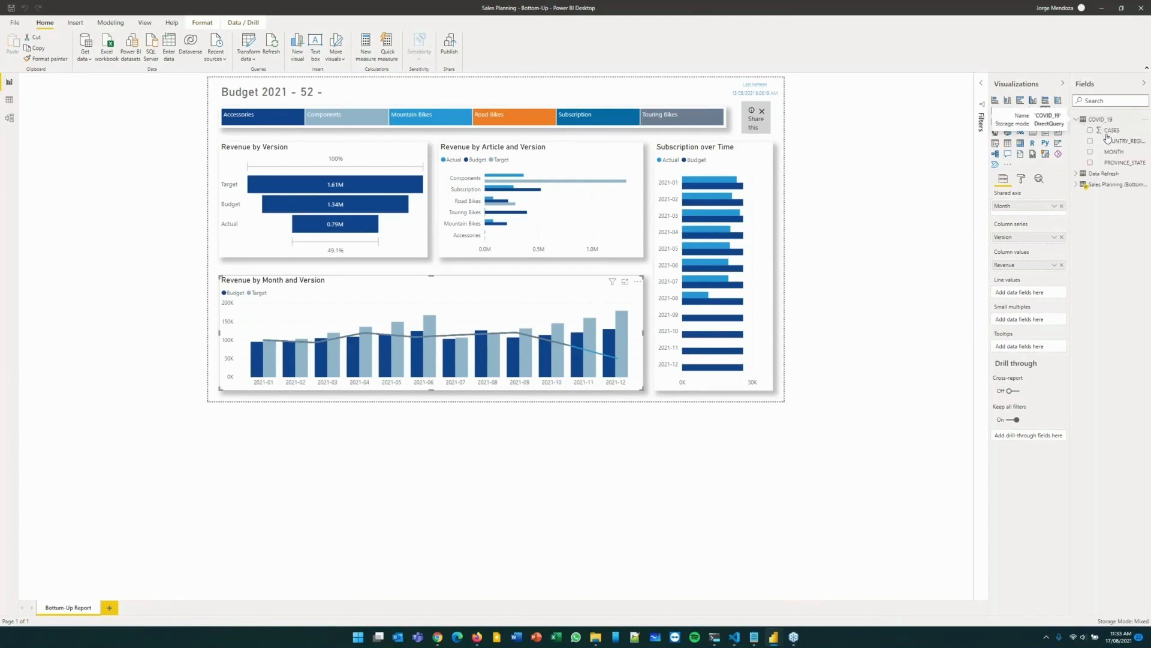
left_click_drag(1114, 132, 1034, 293)
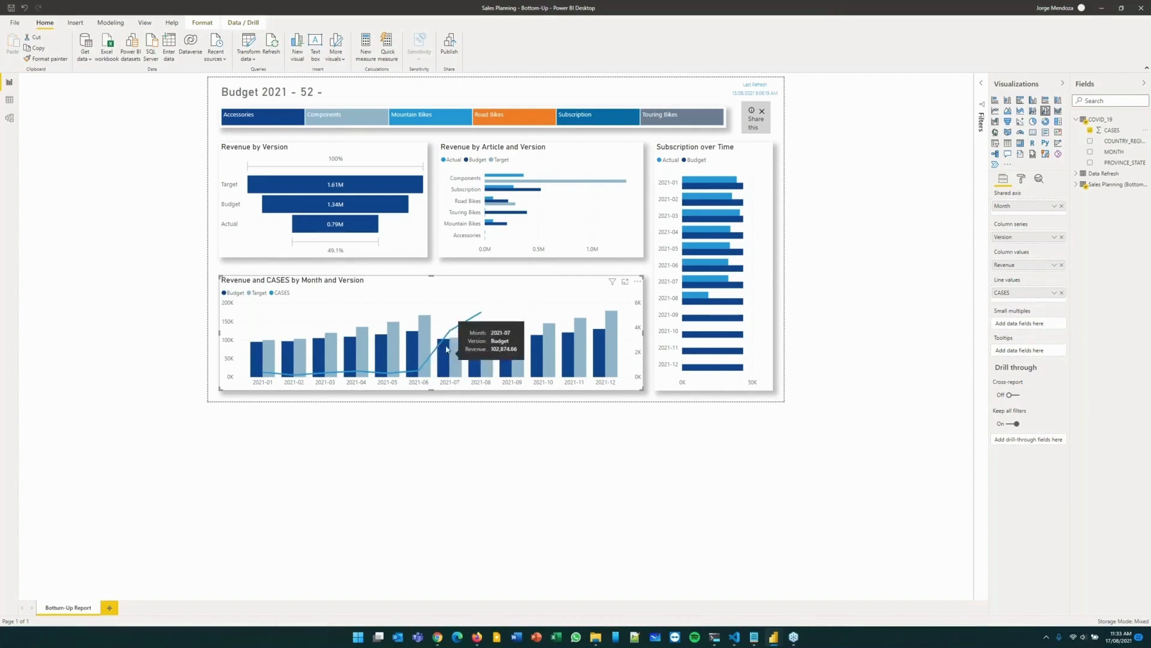
mouse_move(448, 334)
mouse_move(467, 317)
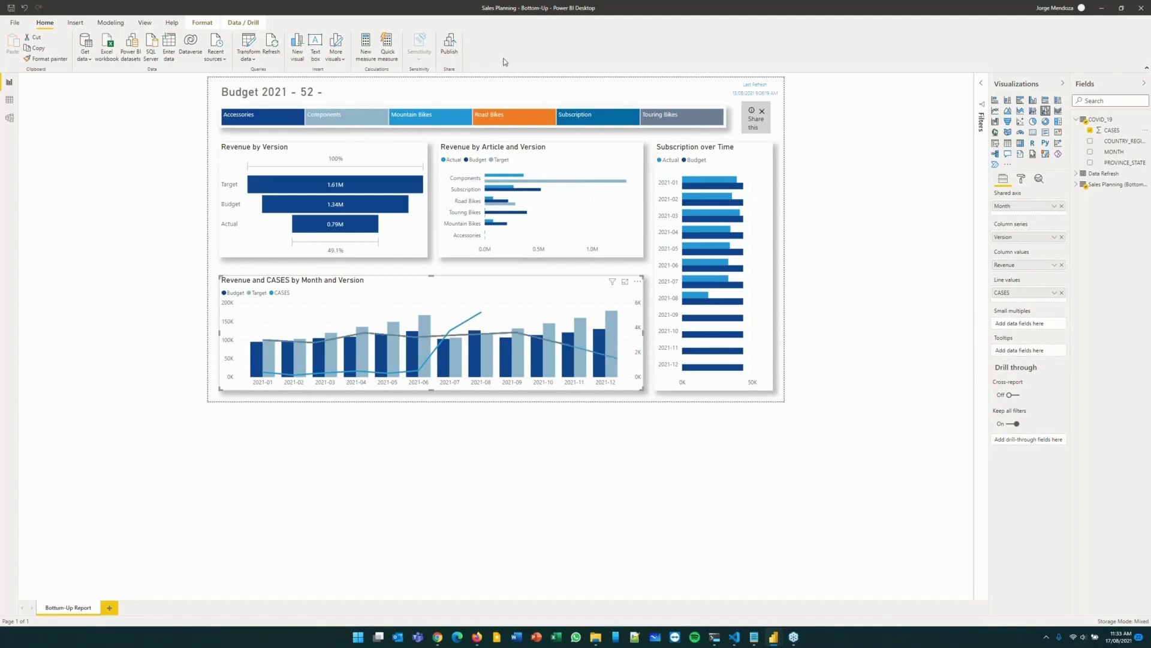
Switch to the Power BI service in the browser and open the 02 Sales Planning dashboard in a new tab.
left_click(478, 637)
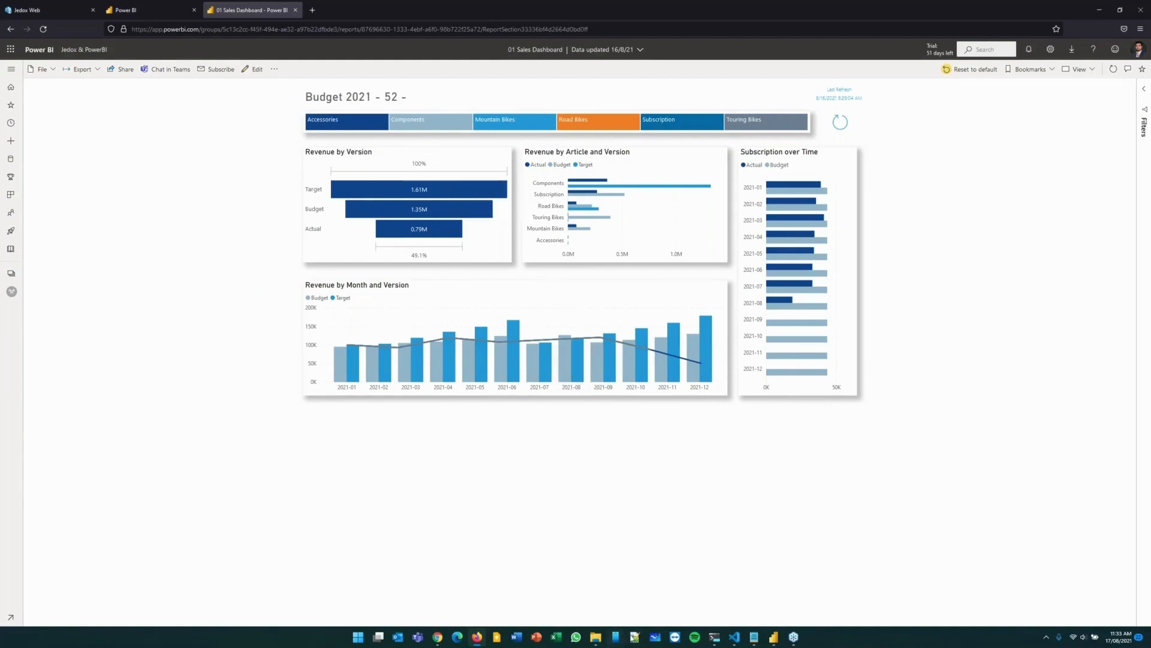
left_click(755, 640)
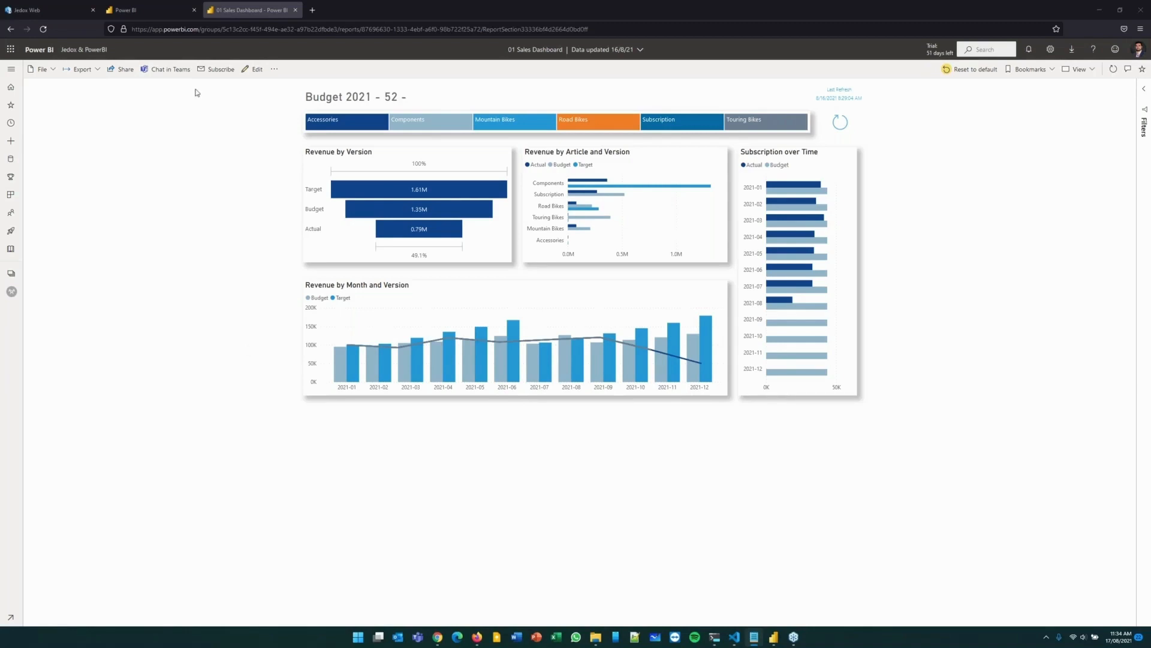
left_click(153, 10)
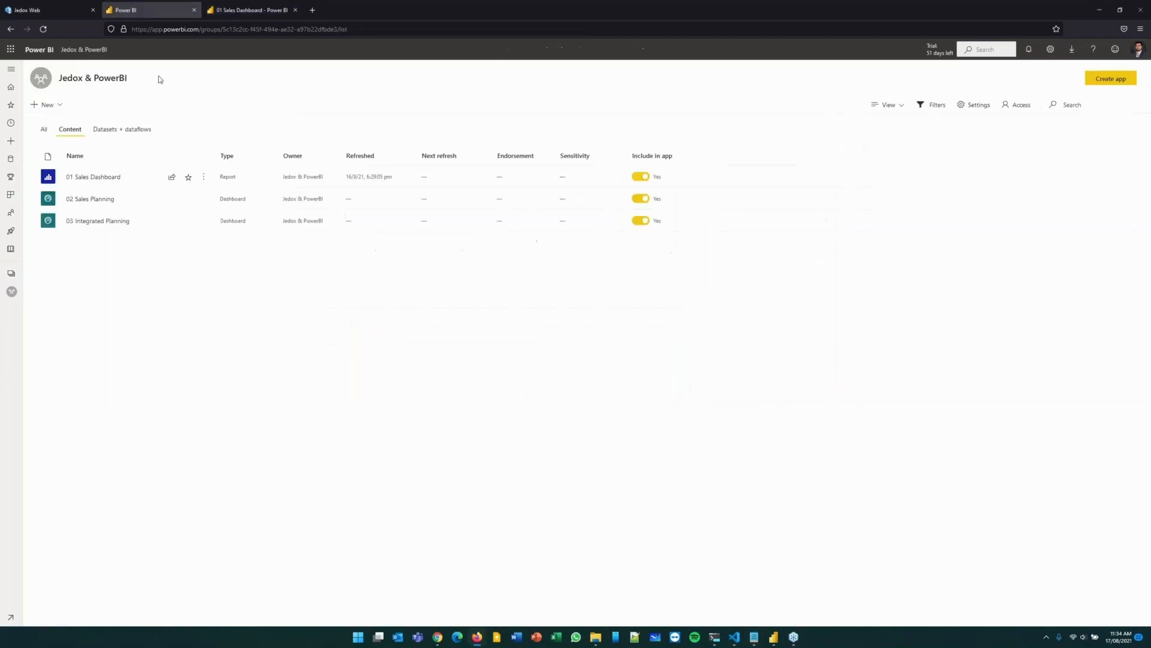
middle_click(88, 201)
left_click(262, 15)
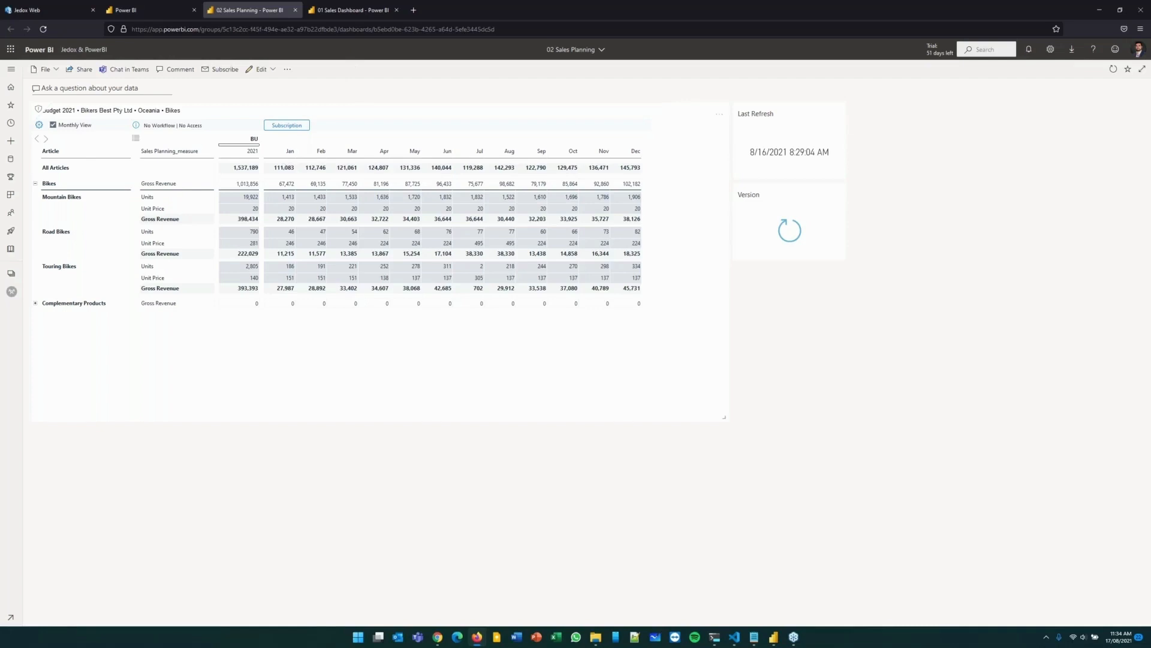
Expand Touring Bikes to view its individual articles in the planning sheet, and collapse it again.
left_click(239, 266)
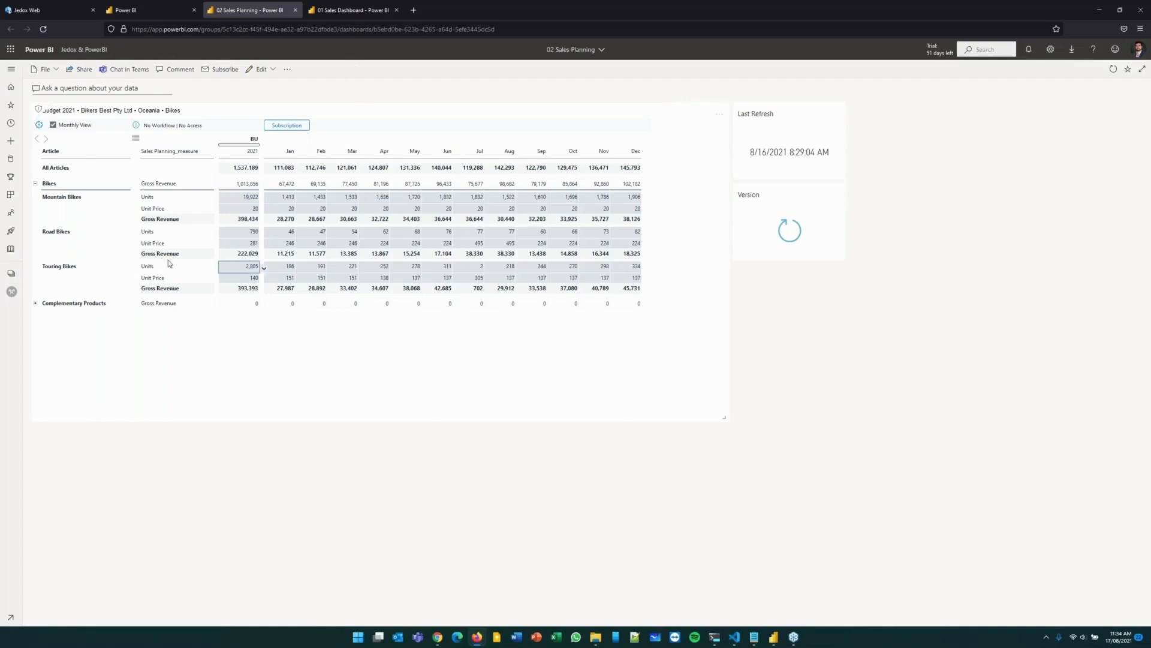
double_click(61, 268)
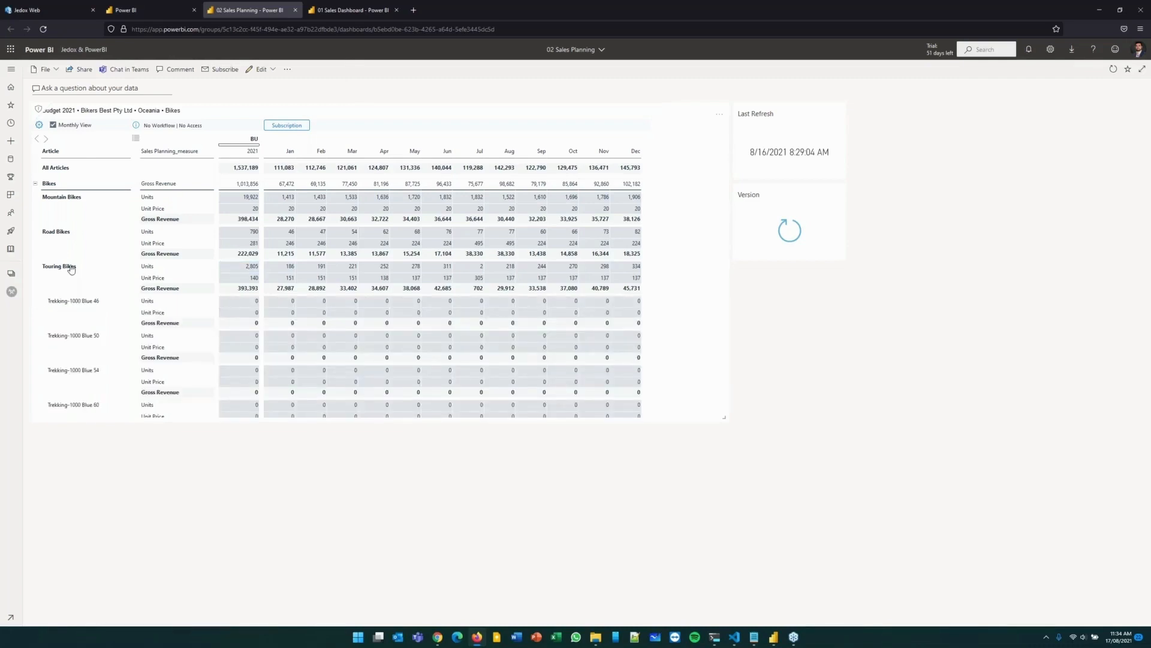
double_click(71, 269)
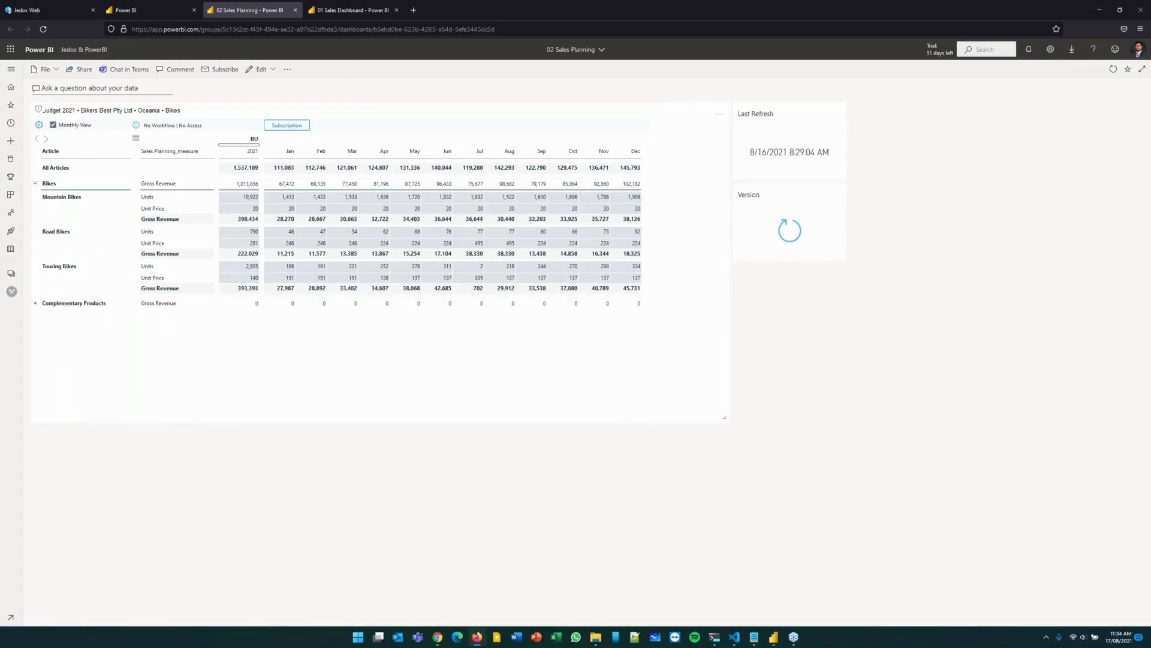
Set the 2021 budget units of Touring Bikes to 7,500 by entering #7.5k.
left_click(240, 266)
type("#7.5k")
key("Return")
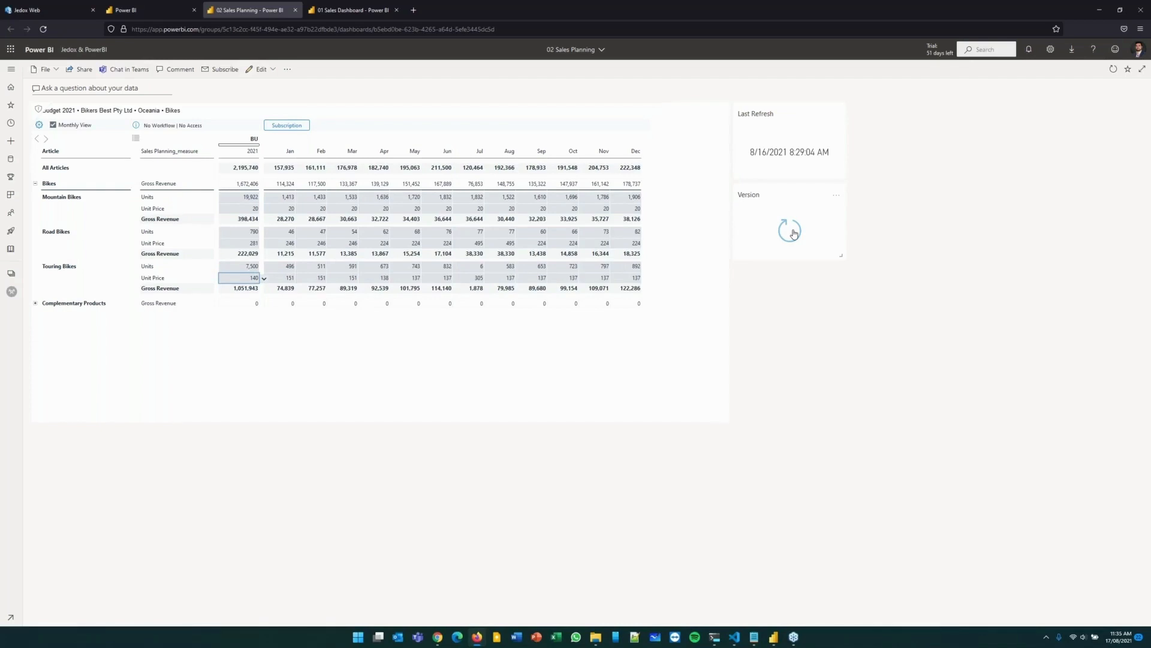
Compare the 02 Sales Planning dashboard with the 01 Sales Dashboard report and refresh the report's visuals.
left_click(357, 10)
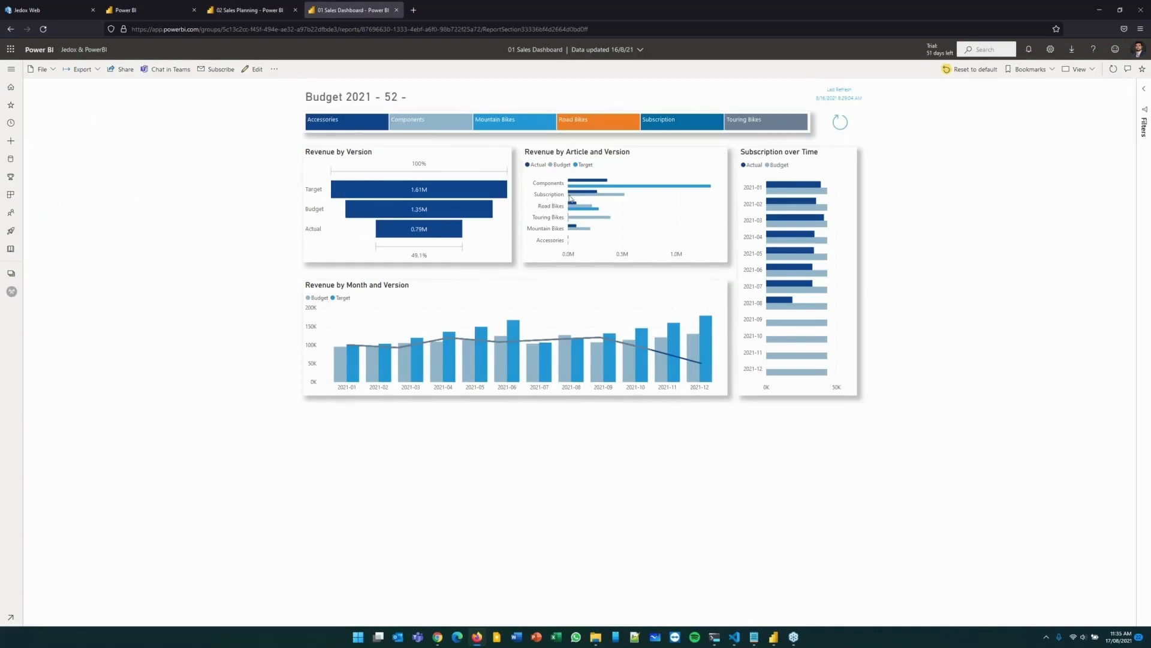
left_click(269, 12)
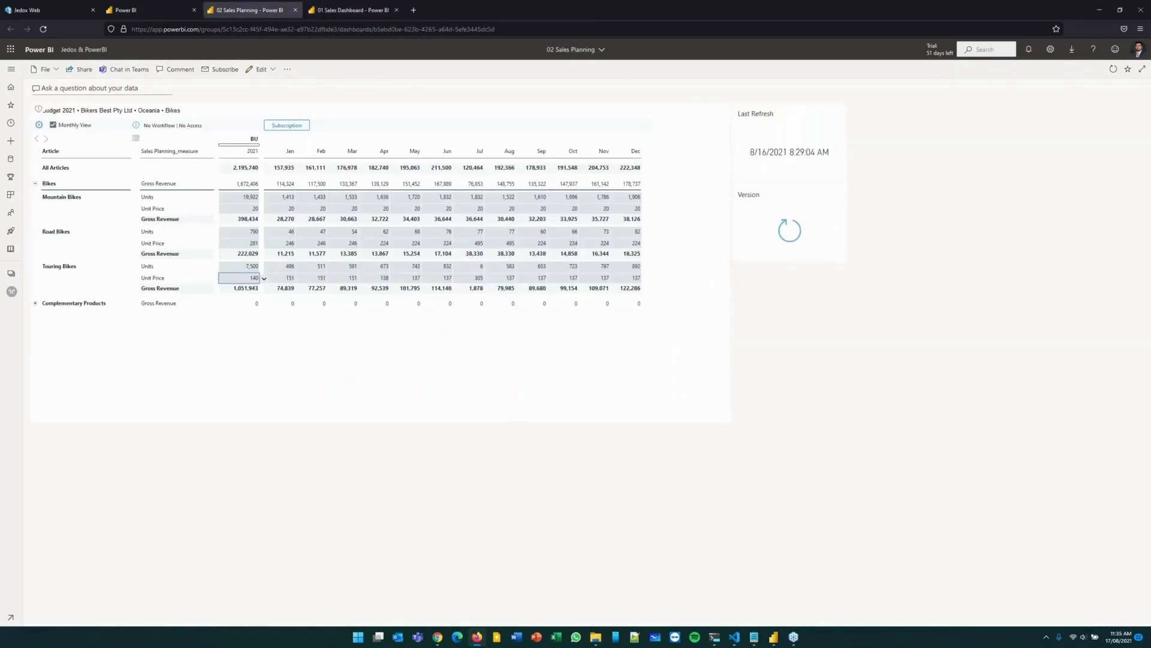
left_click(354, 10)
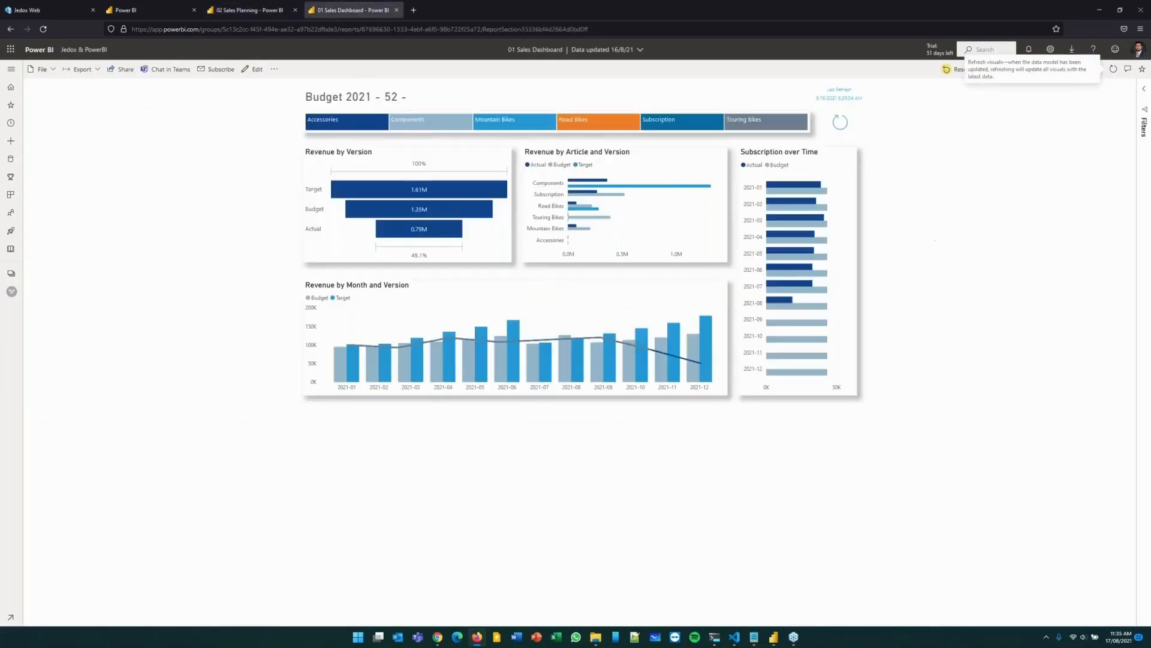
left_click(1113, 69)
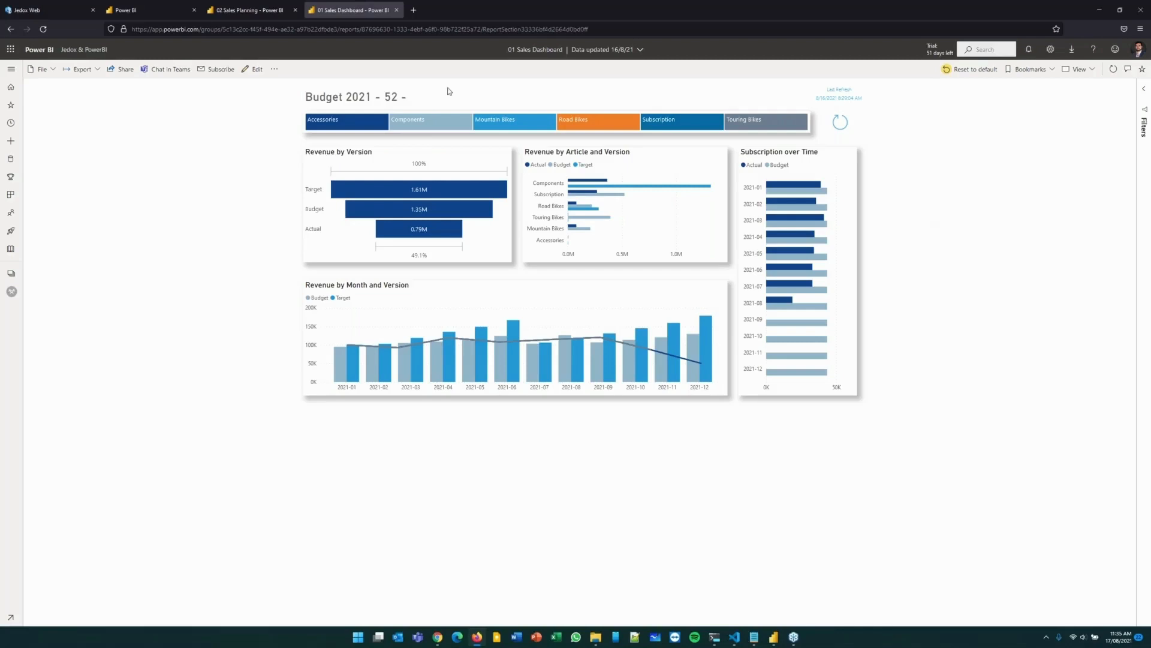
Revisit the 02 Sales Planning dashboard, and open 03 Integrated Planning from the Jedox & PowerBI workspace in a new tab.
left_click(246, 10)
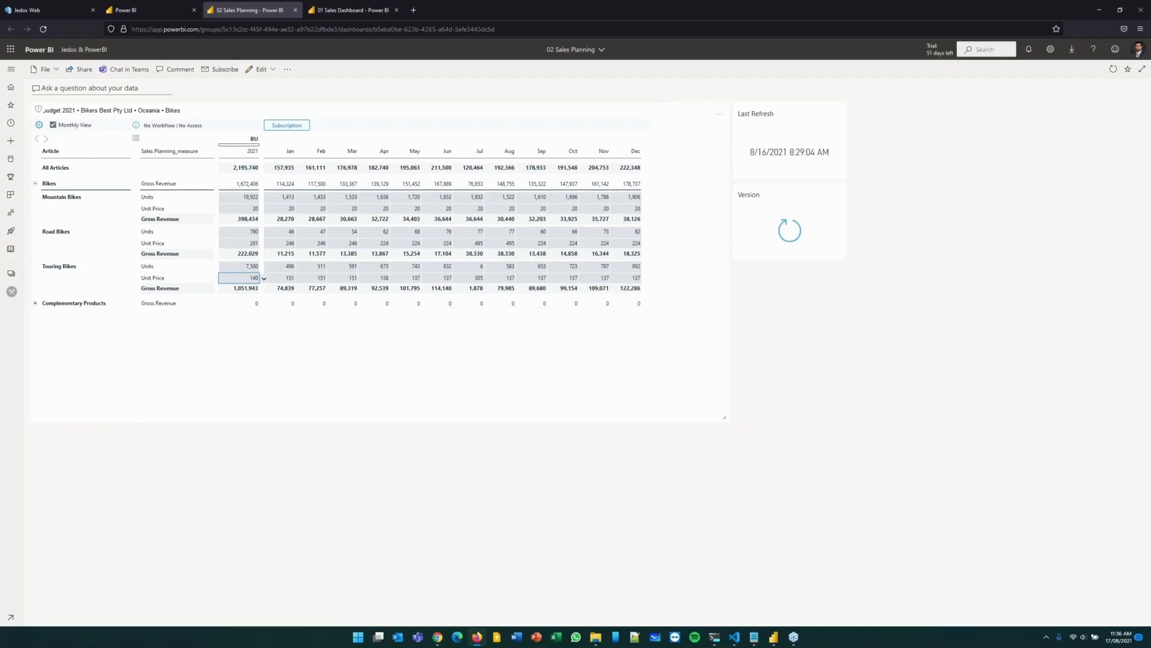
left_click(375, 232)
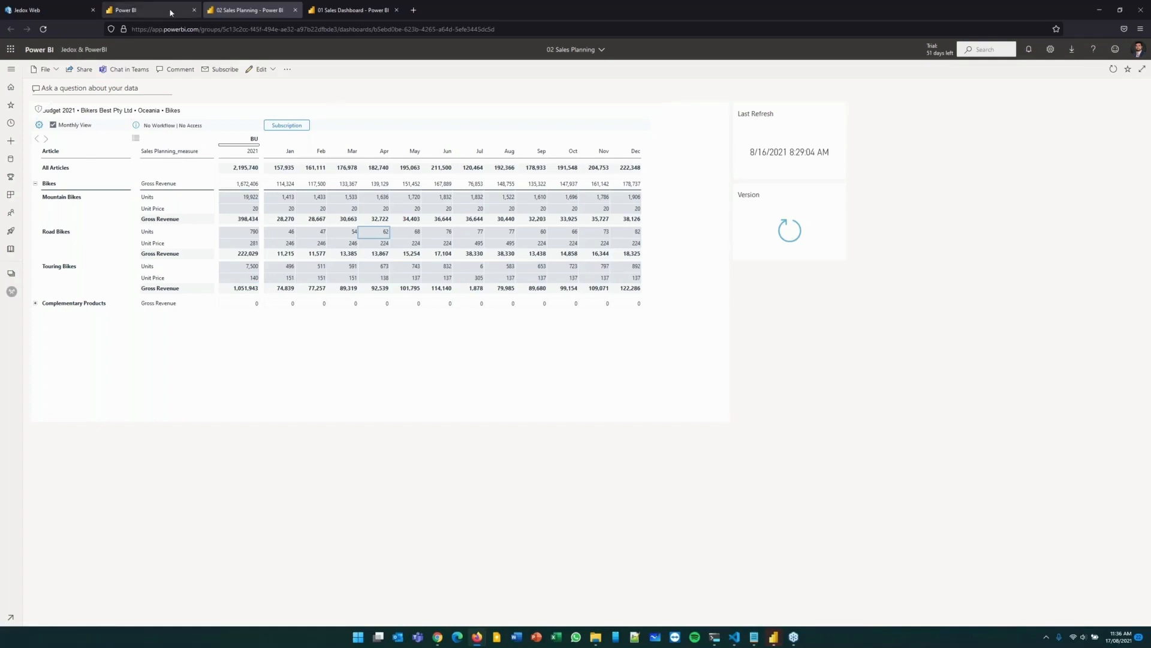
left_click(128, 10)
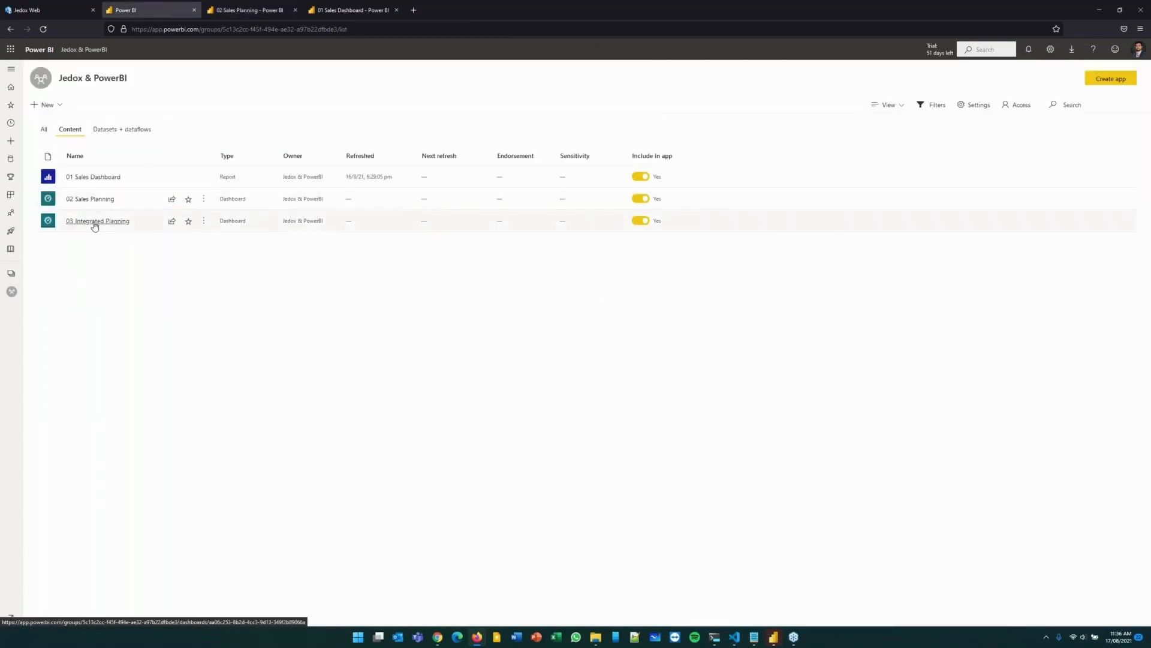
left_click(250, 10)
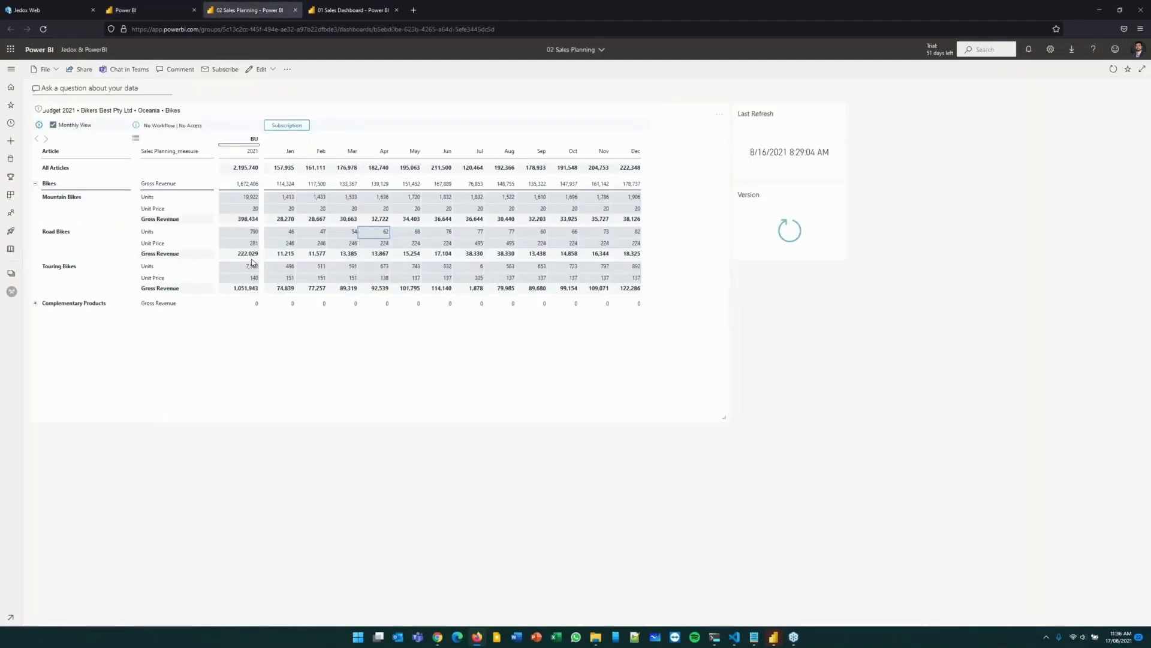
left_click(150, 10)
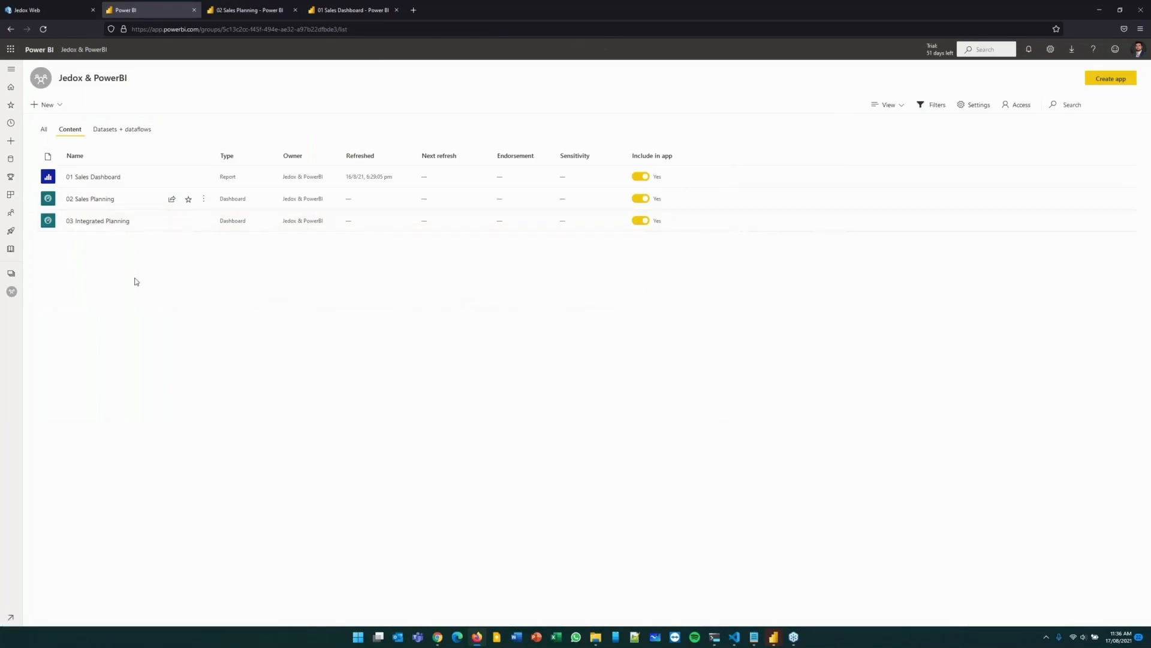
middle_click(99, 221)
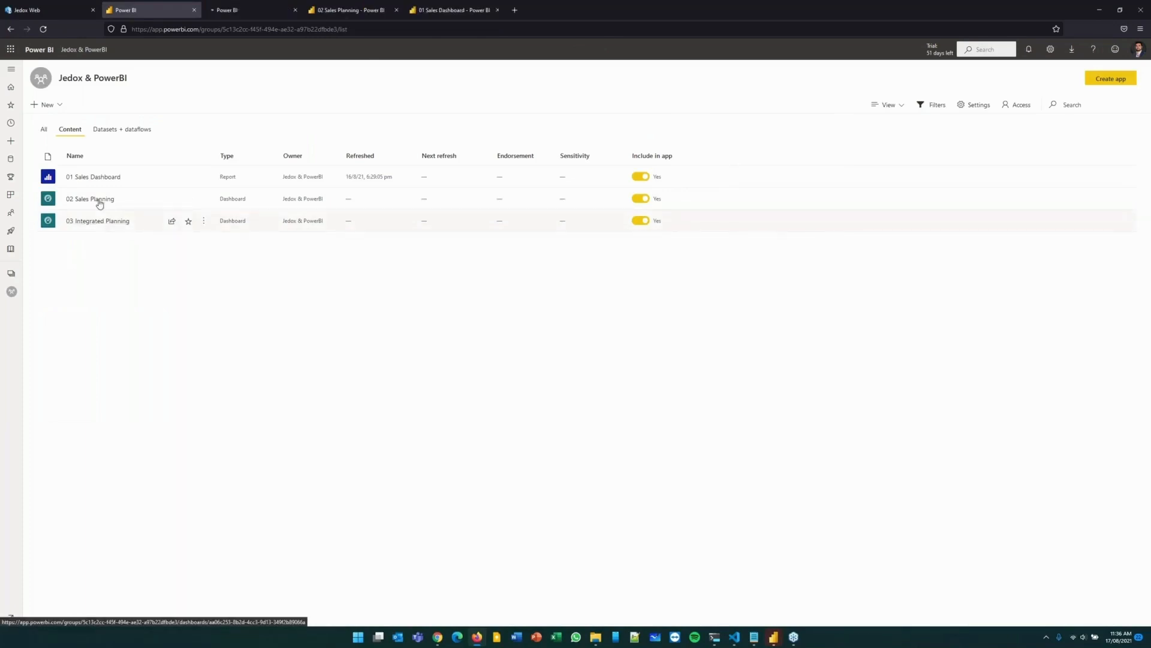
left_click(270, 9)
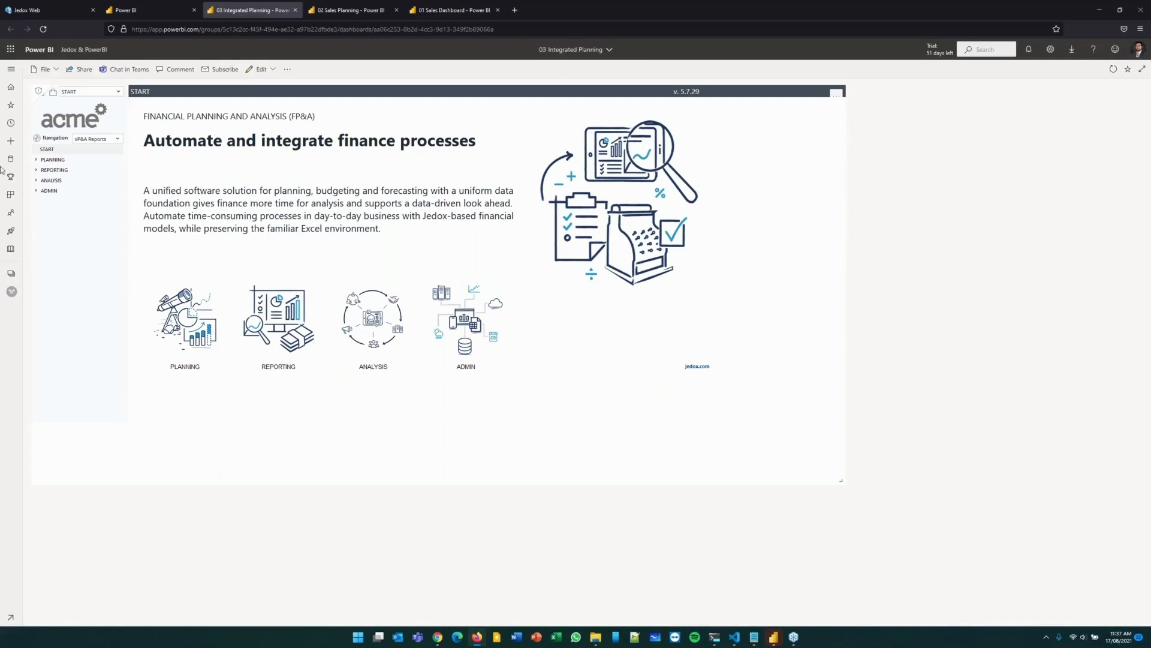
Open the Predictive Forecast report under Planning's Simple Forecasting and run the prediction for version Forecast 7+5.
left_click(53, 159)
left_click(69, 180)
left_click(82, 190)
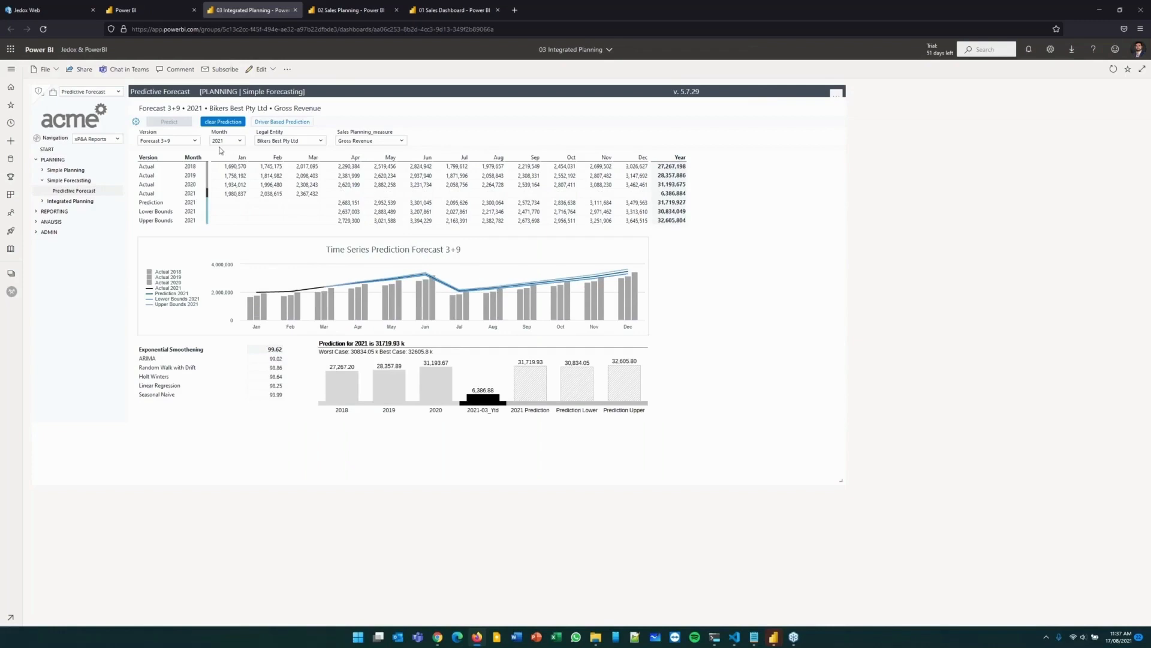
left_click(190, 142)
left_click(172, 224)
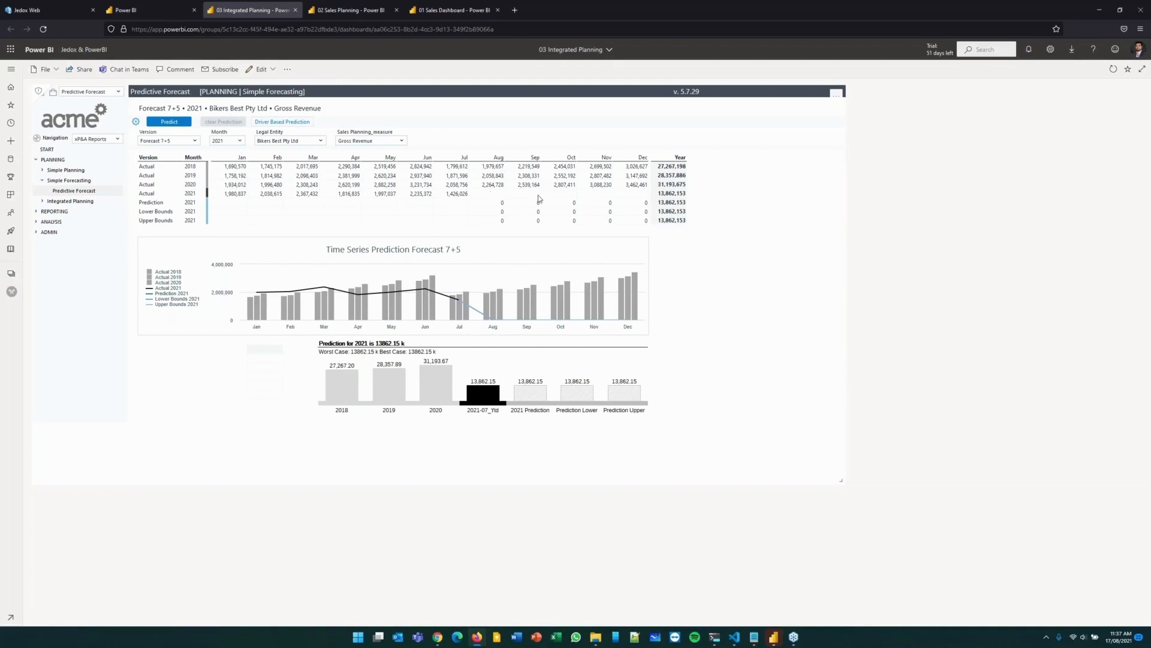
left_click(184, 122)
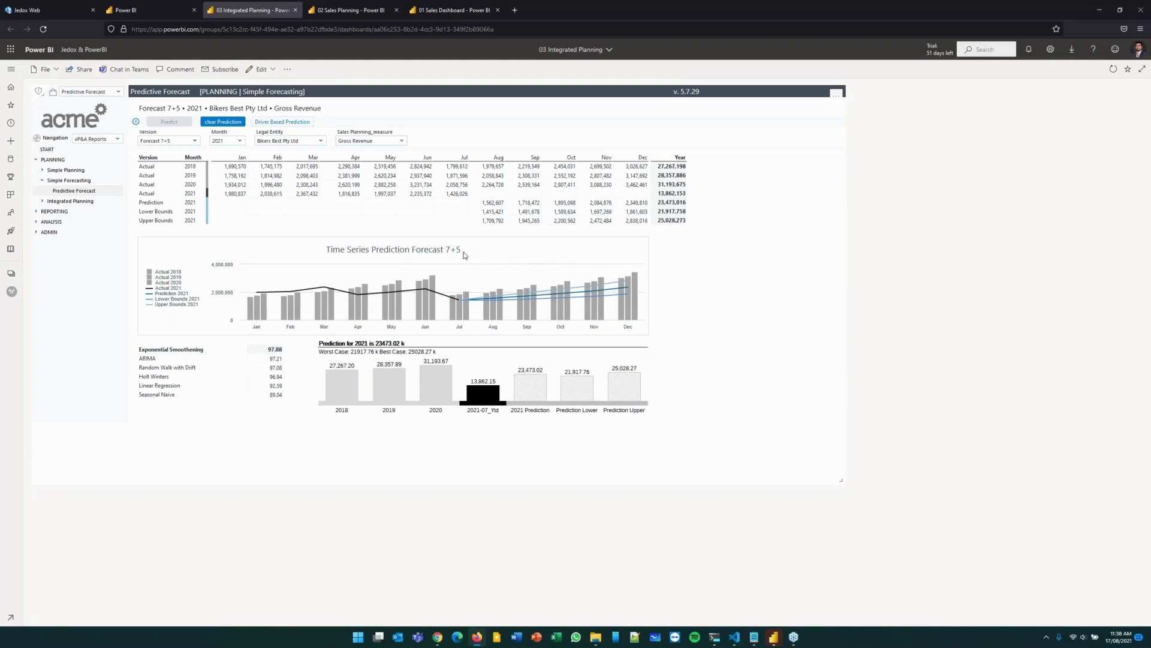
Trigger the data refresh from the 01 Sales Dashboard, check the Sales Planning - Bottom-Up dataset's refresh time, and return to the report.
left_click(467, 17)
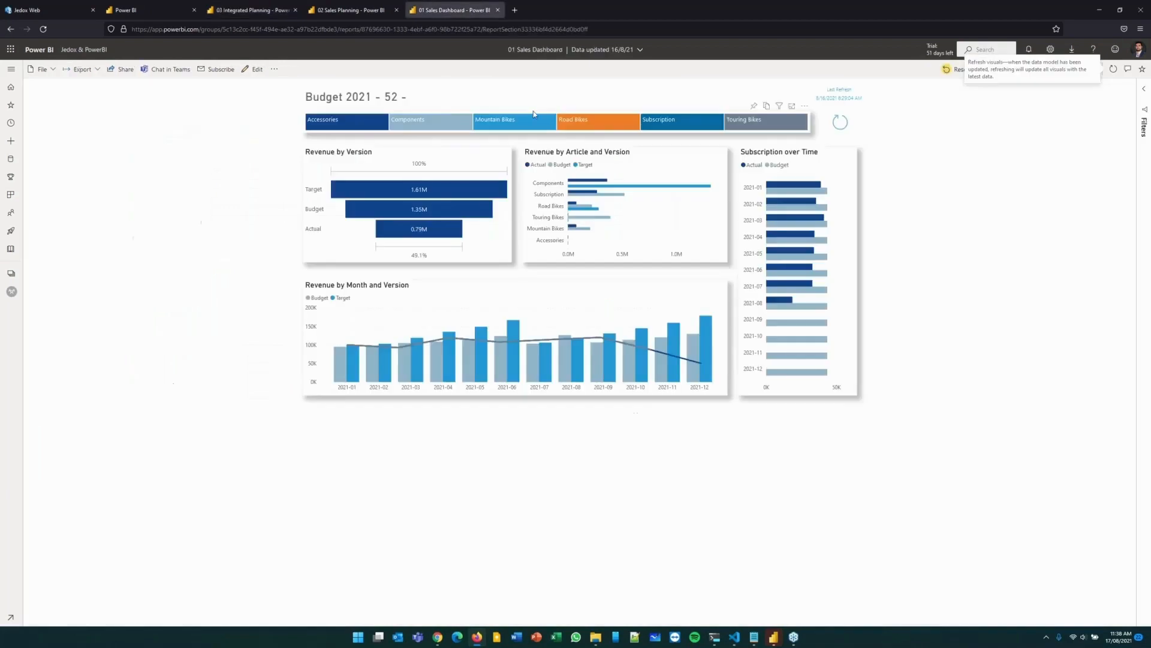
left_click(843, 125)
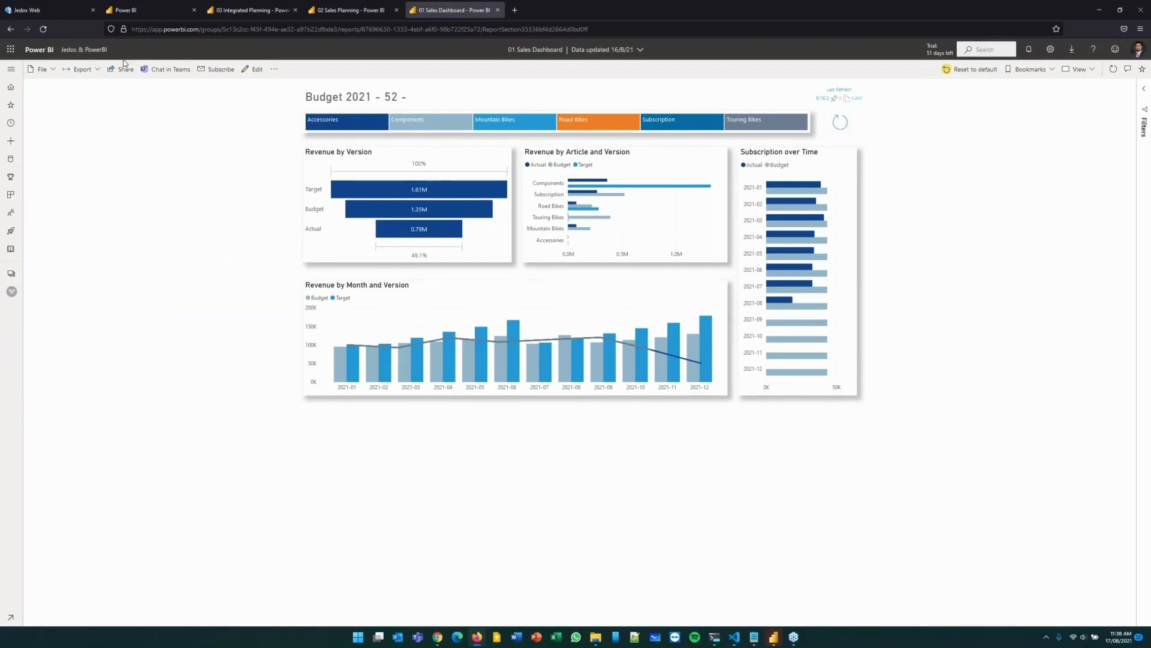
left_click(150, 10)
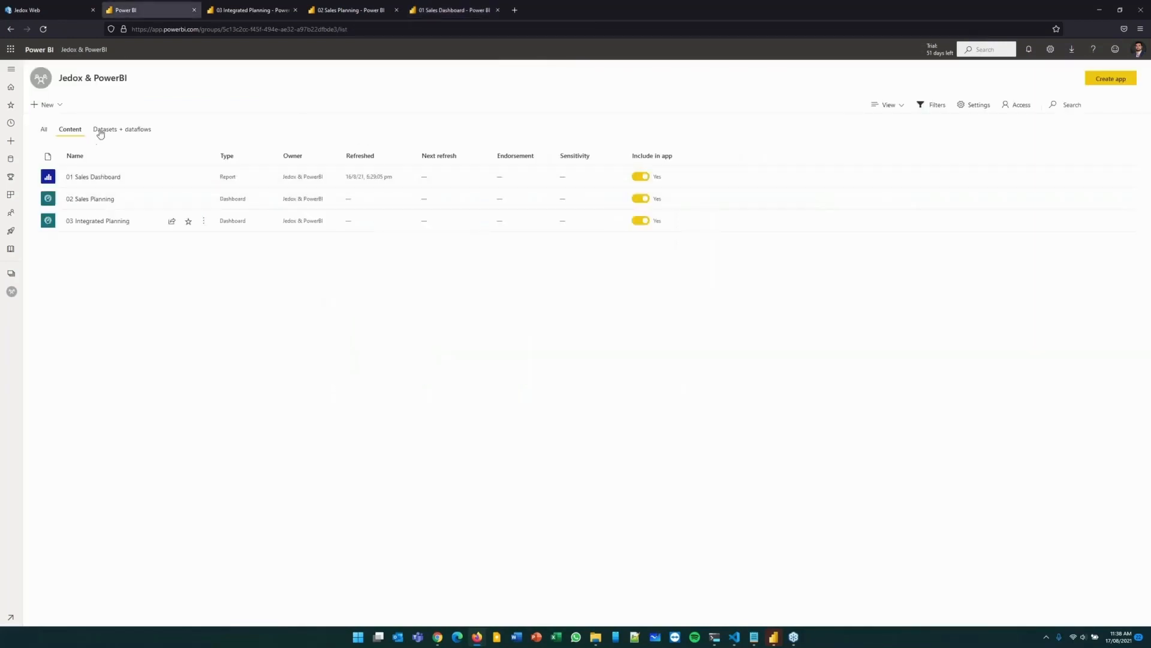
left_click(102, 132)
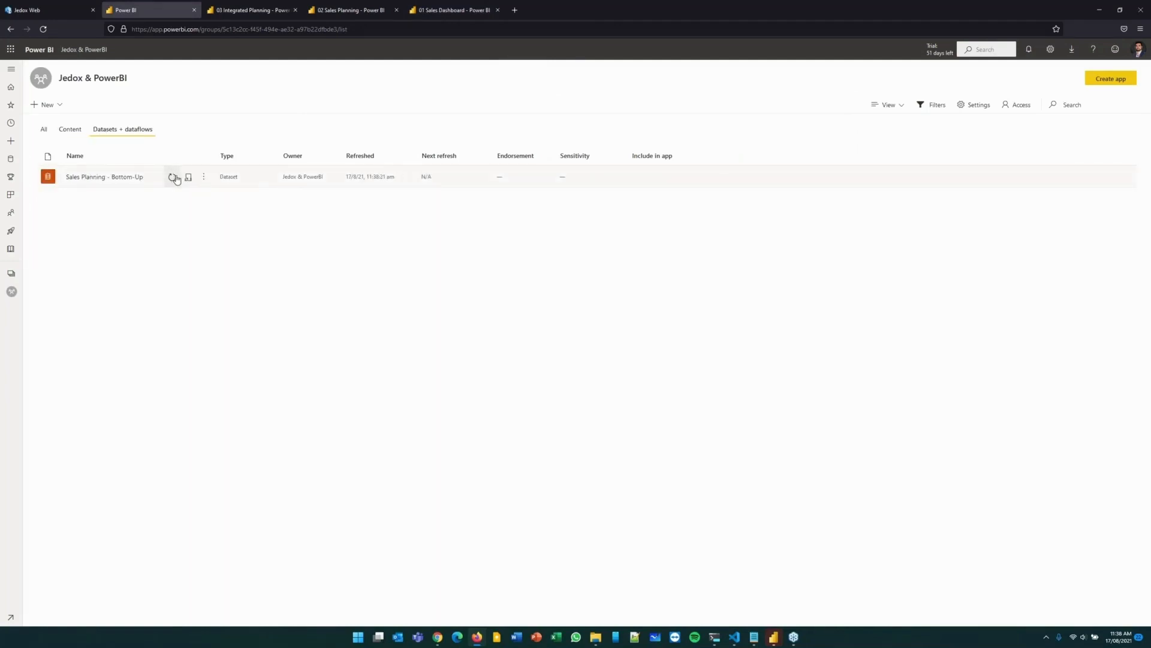
left_click(427, 11)
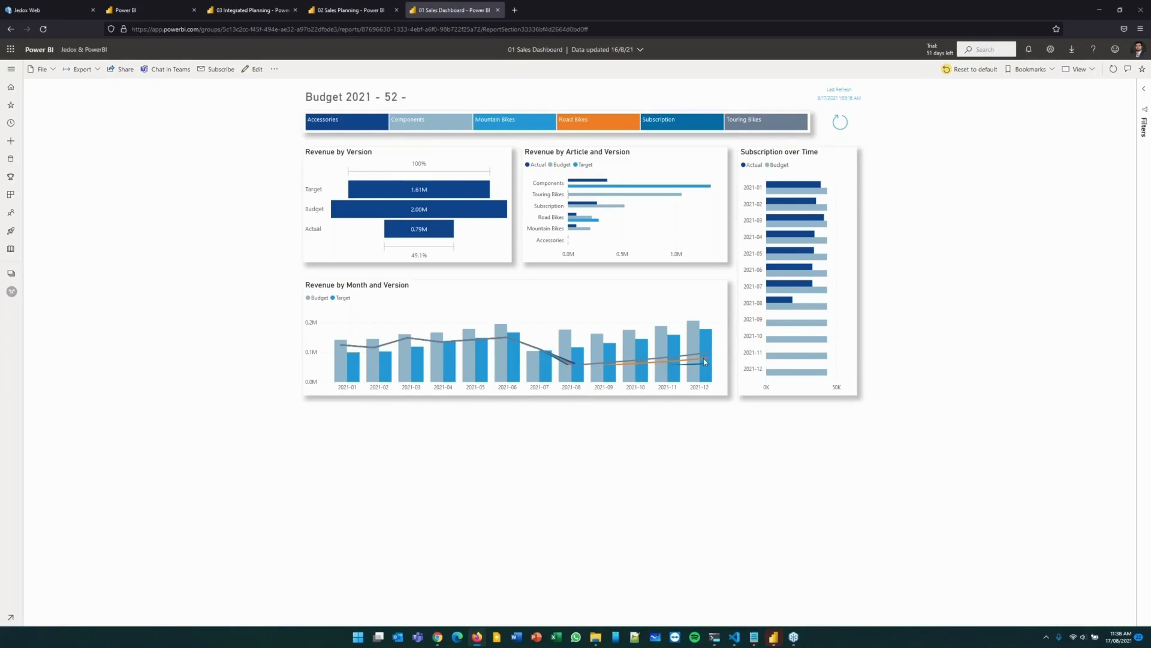
mouse_move(735, 297)
Open the Profit & Loss report under Integrated Planning in the 03 Integrated Planning dashboard and display its driver tree.
left_click(171, 12)
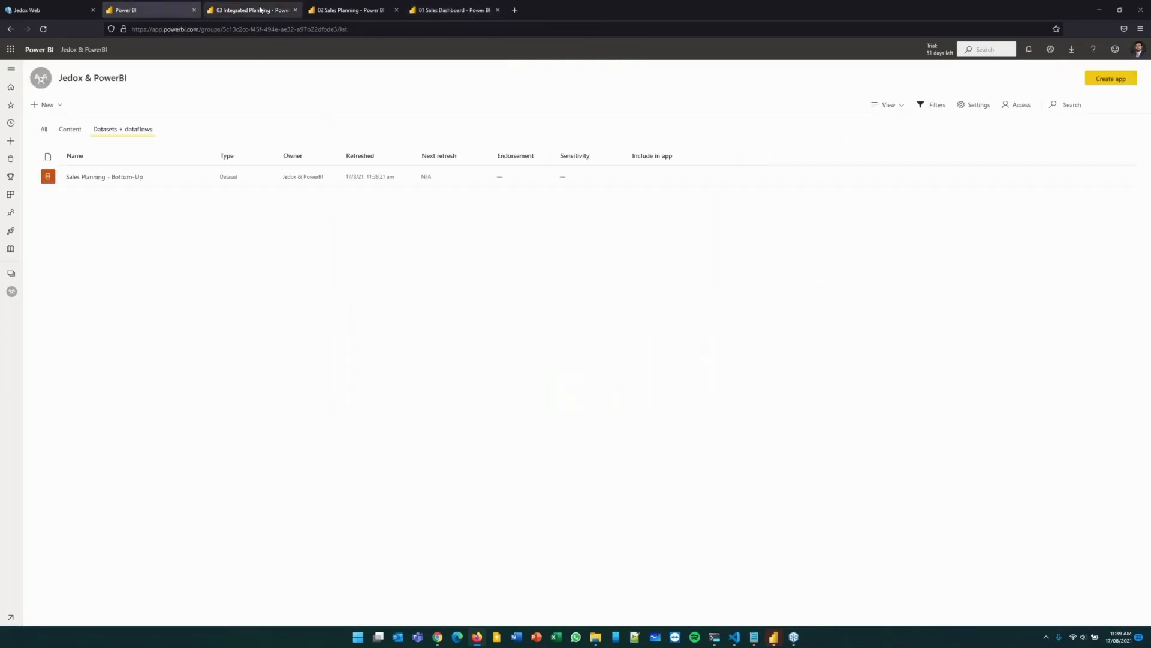
left_click(260, 10)
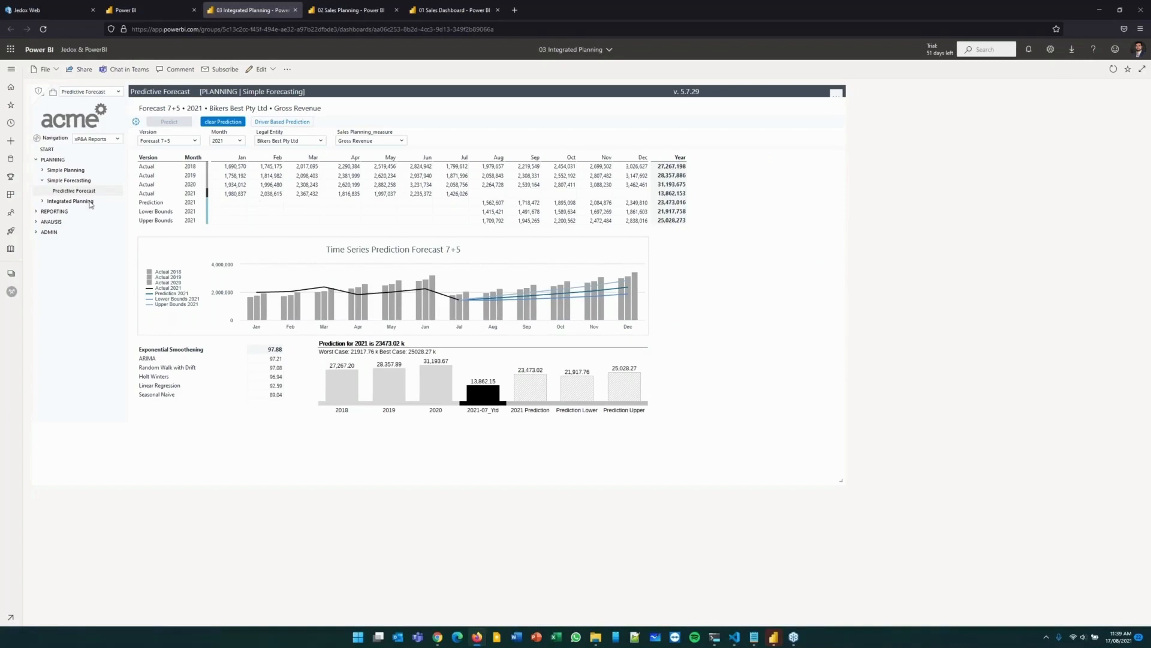
left_click(42, 202)
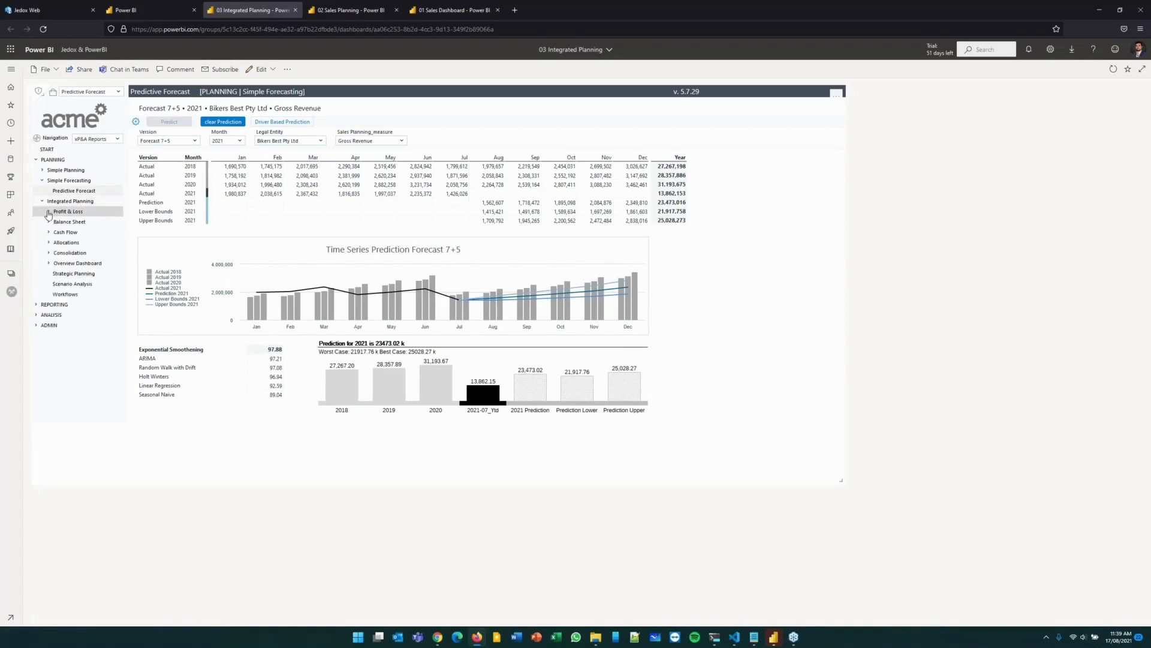
left_click(49, 212)
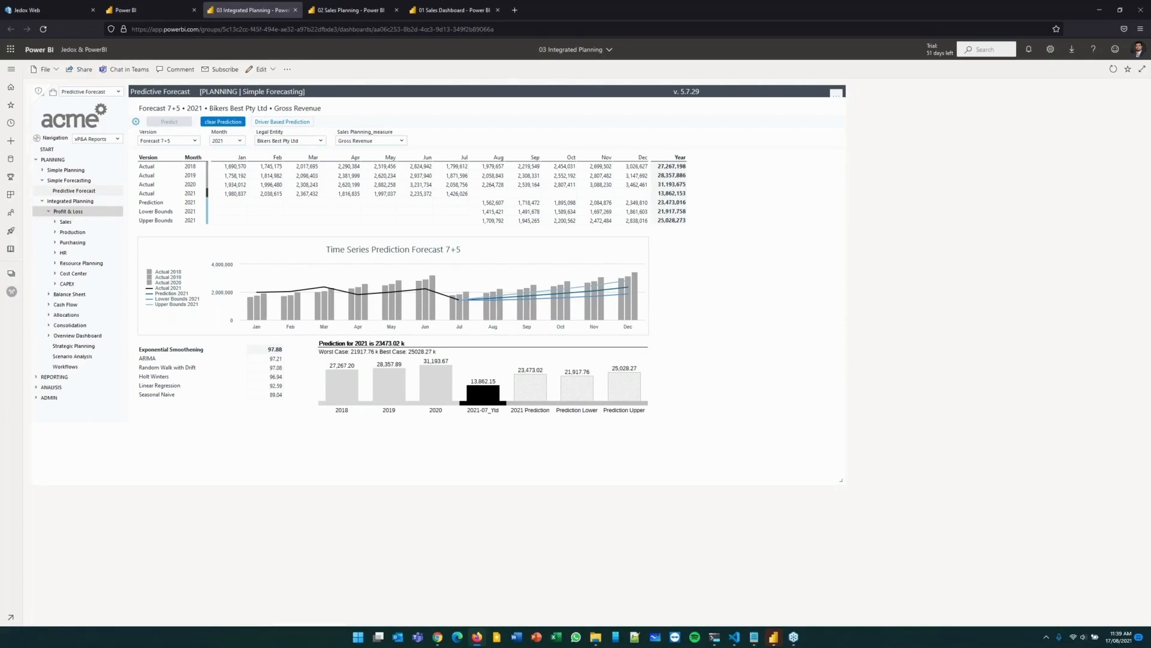
left_click(76, 213)
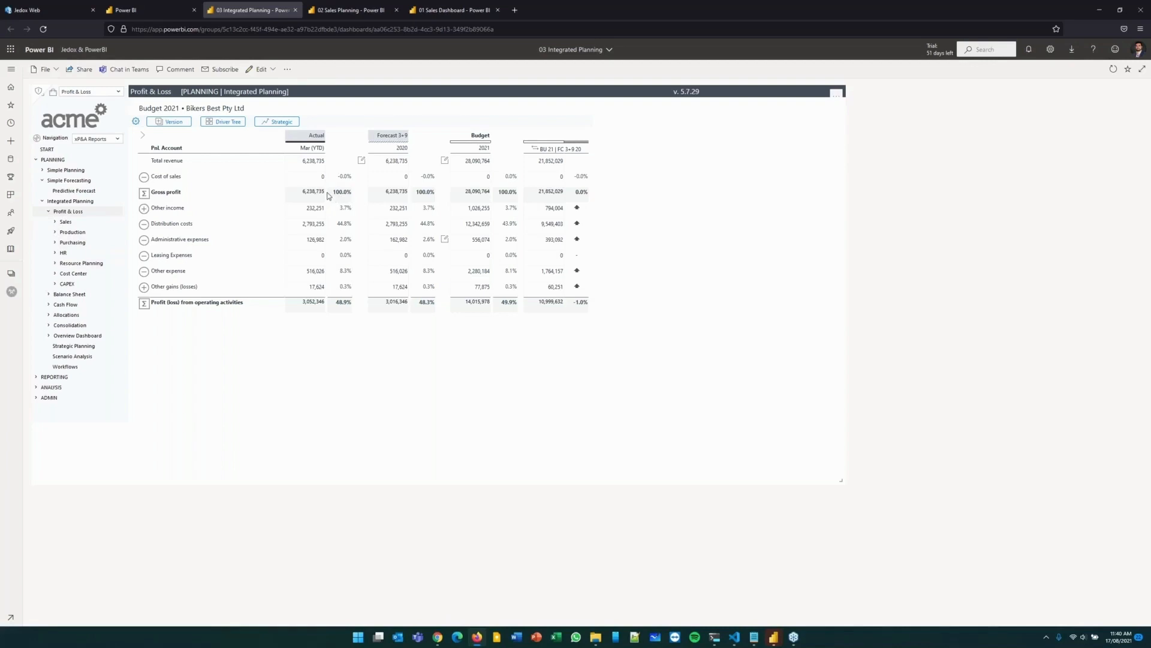
left_click(223, 123)
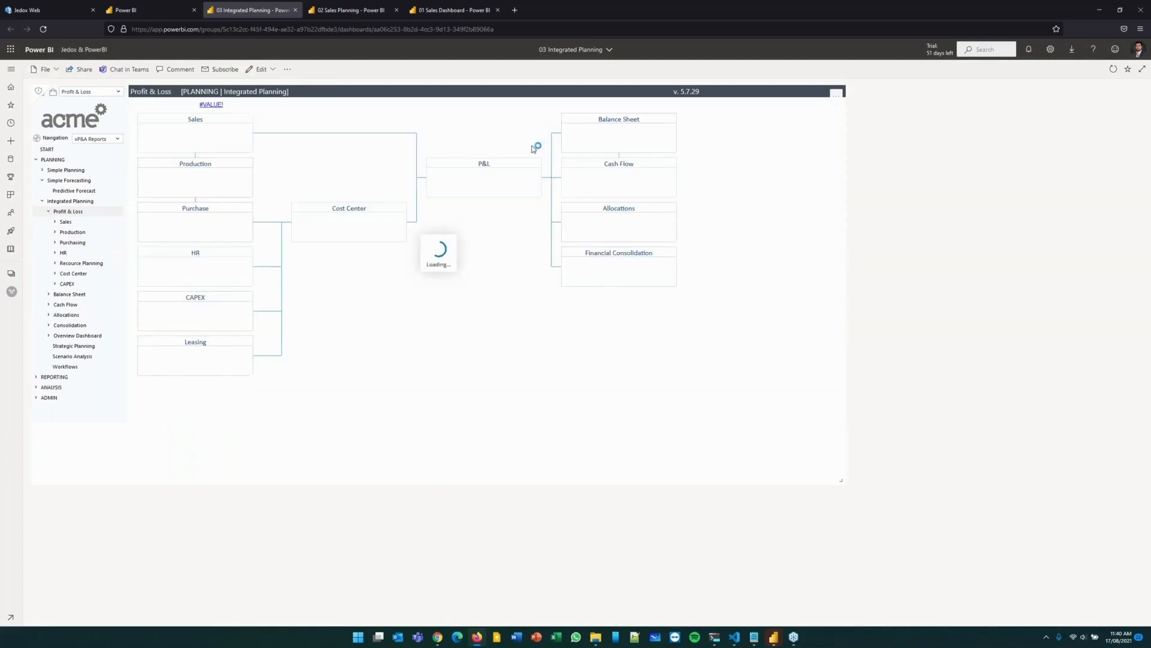